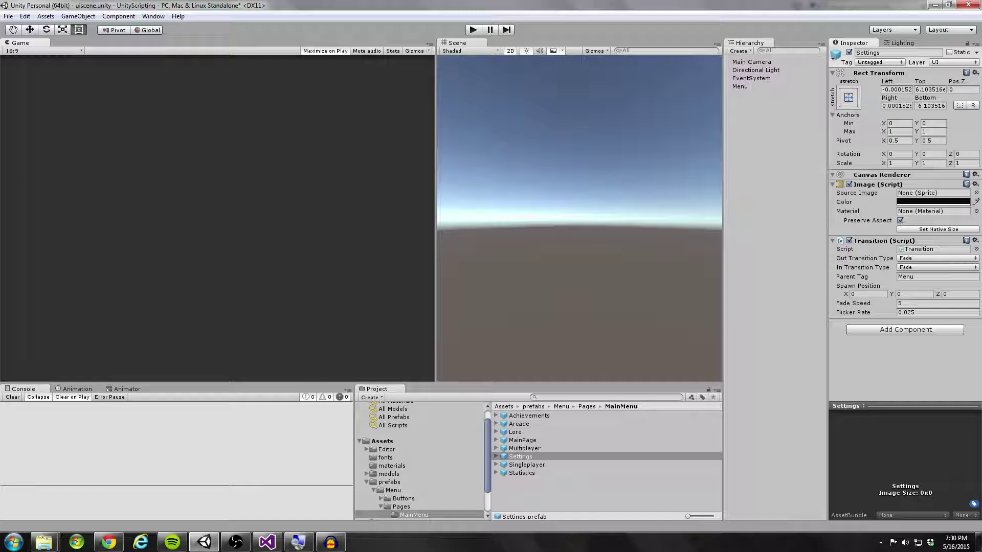
# - Run the scene in play mode and test the Lore, Settings and Achievements pages, returning to the main menu from each
pyautogui.hotkey('ctrl', 'p')
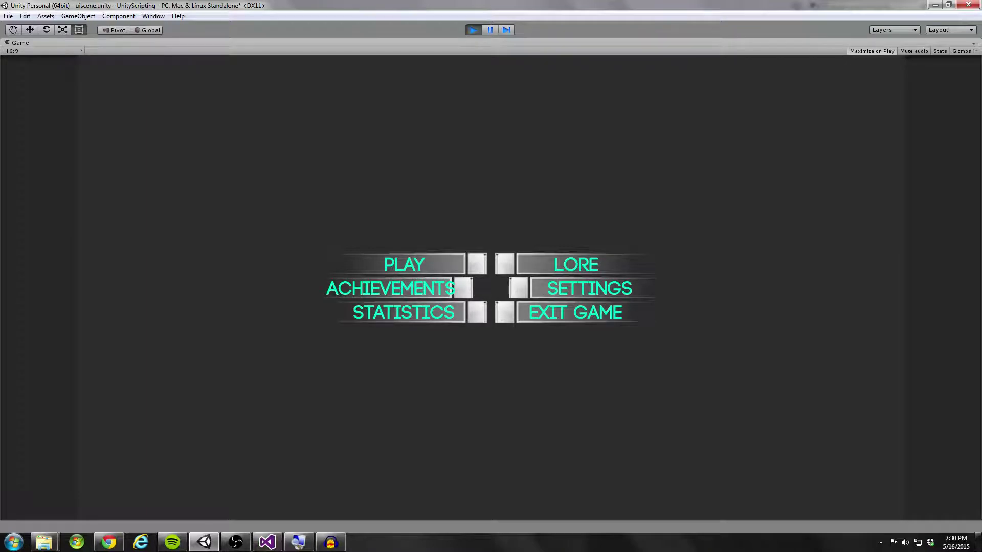
pyautogui.click(576, 265)
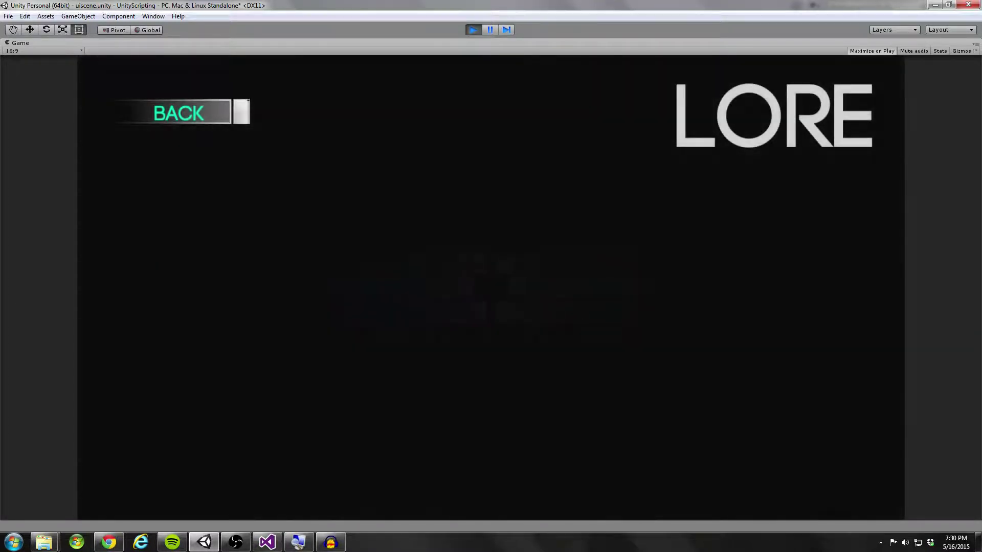
pyautogui.click(179, 112)
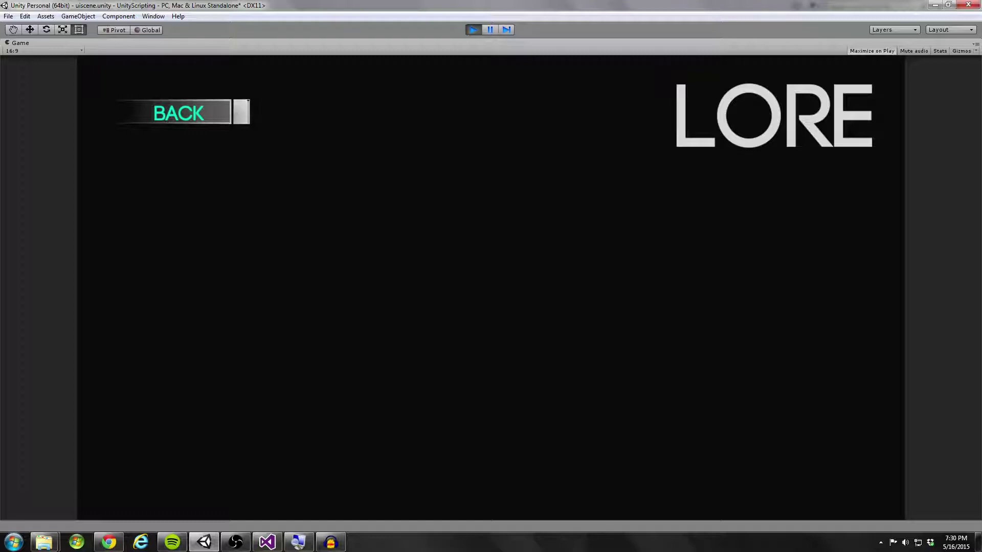
pyautogui.click(590, 288)
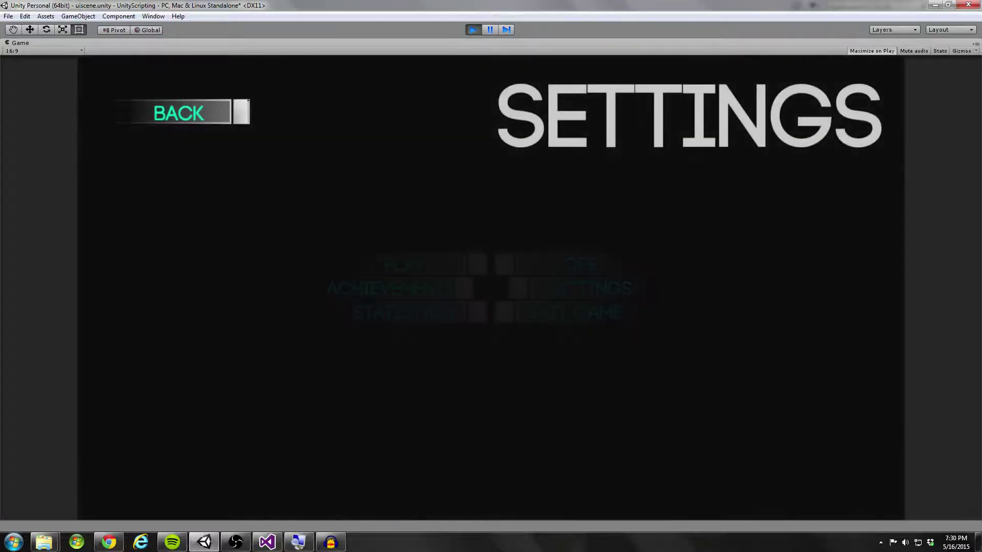
pyautogui.click(180, 112)
pyautogui.click(391, 288)
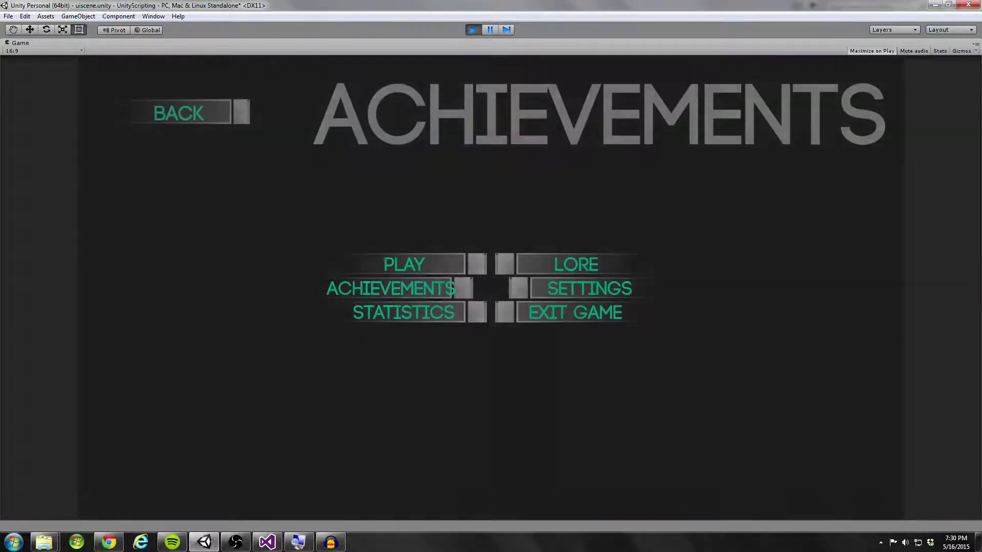
pyautogui.click(178, 112)
# - Test the Arcade page through Play and Single Player, go back, reveal the single-player options again, and stop play mode
pyautogui.click(404, 265)
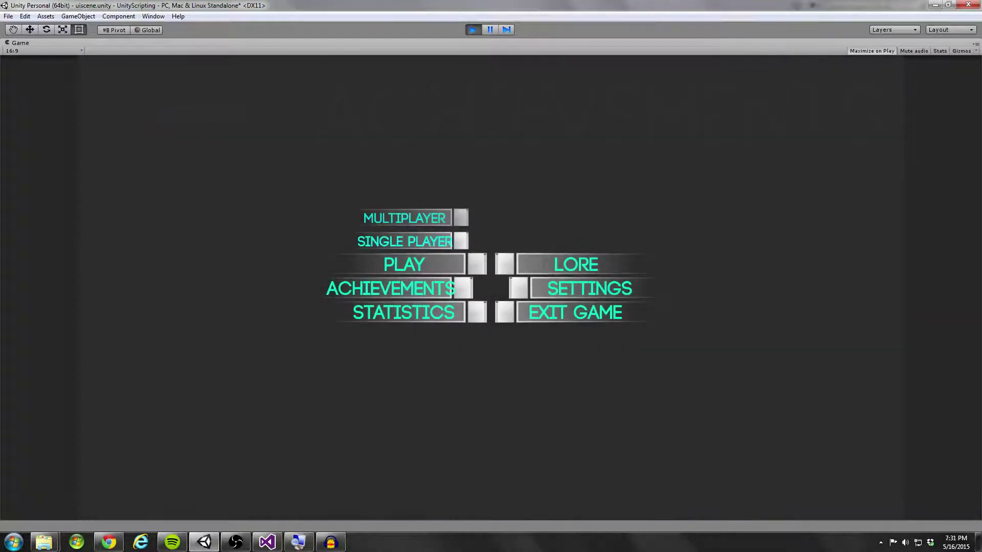
pyautogui.click(405, 242)
pyautogui.click(670, 218)
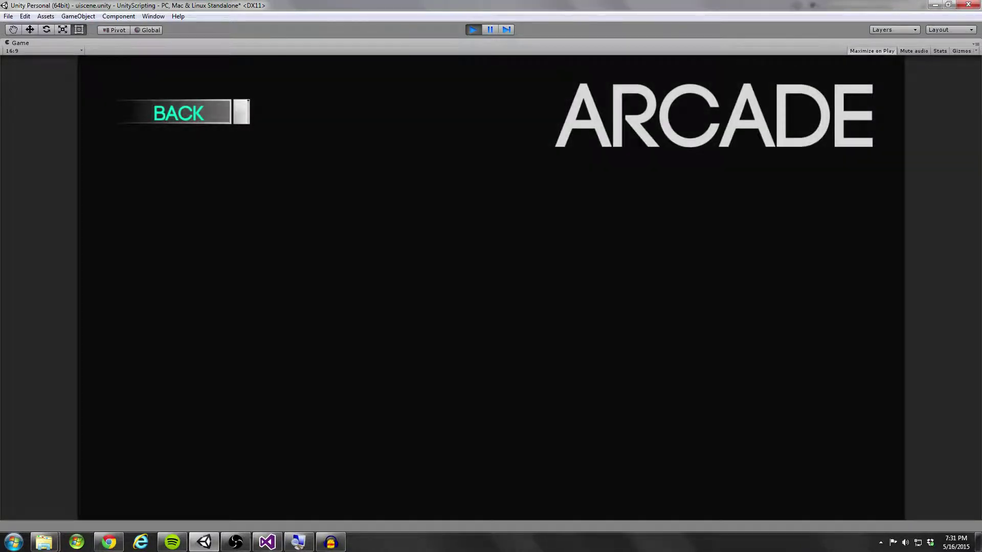
pyautogui.click(178, 112)
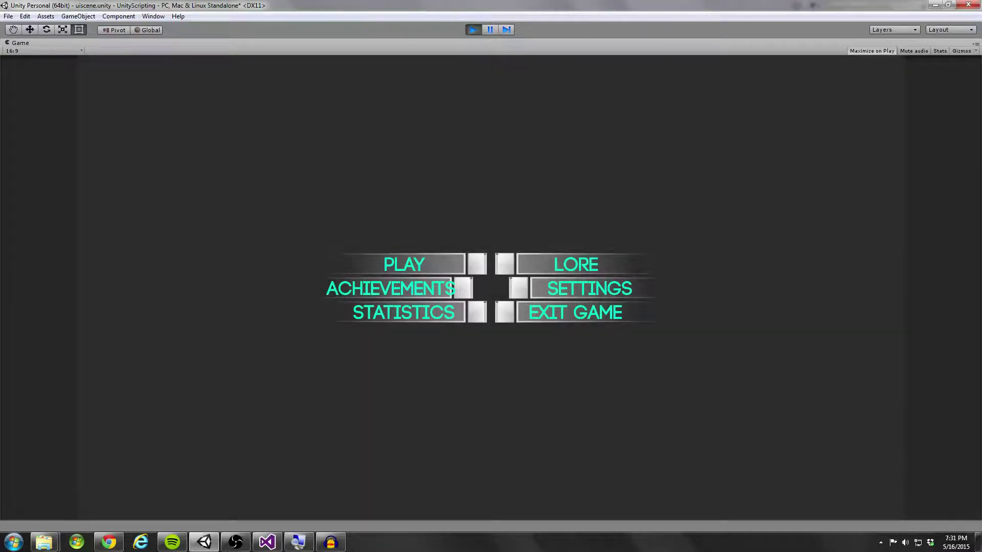
pyautogui.click(404, 264)
pyautogui.click(404, 241)
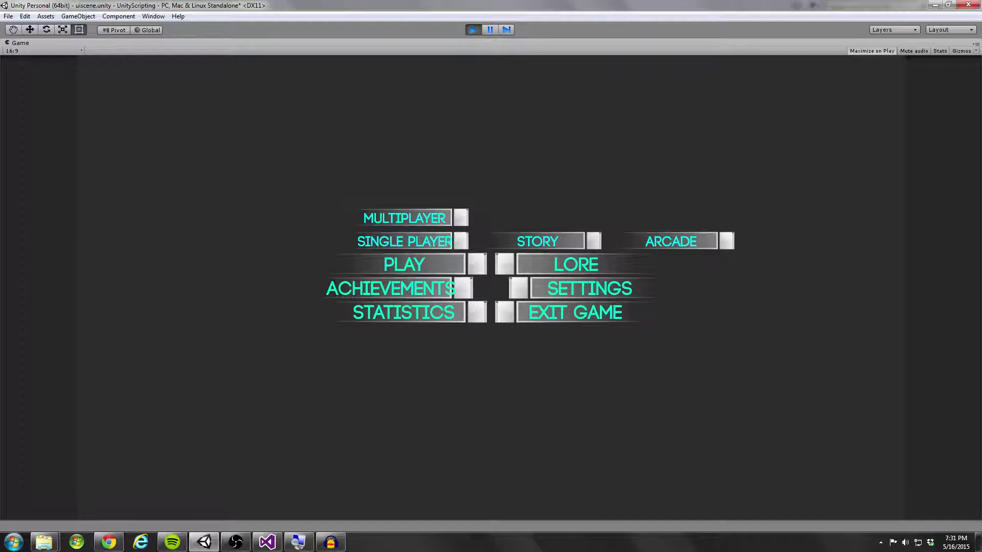
pyautogui.hotkey('ctrl', 'p')
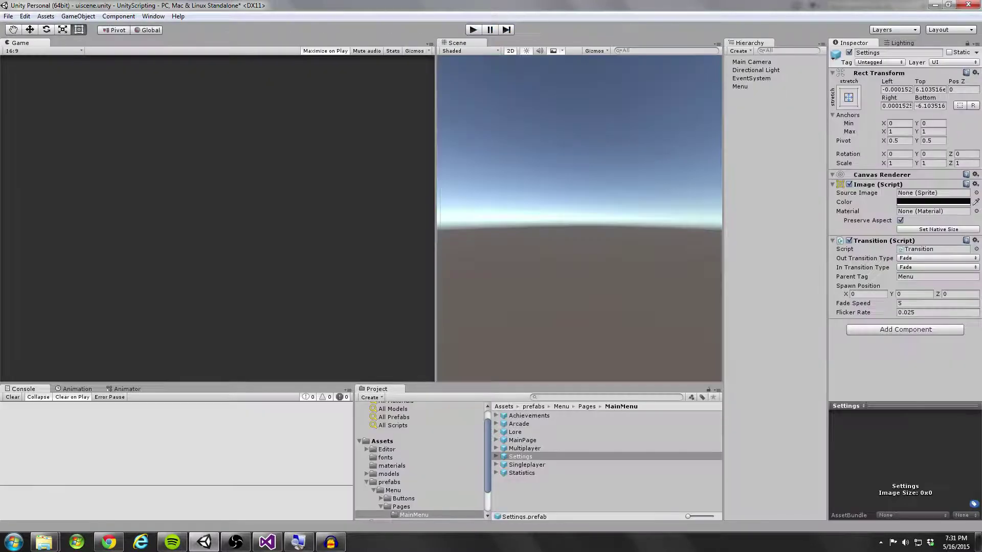
# - Widen the Scene view and add a UI Image as a child of the Menu object
pyautogui.moveTo(436, 215); pyautogui.dragTo(311, 215)
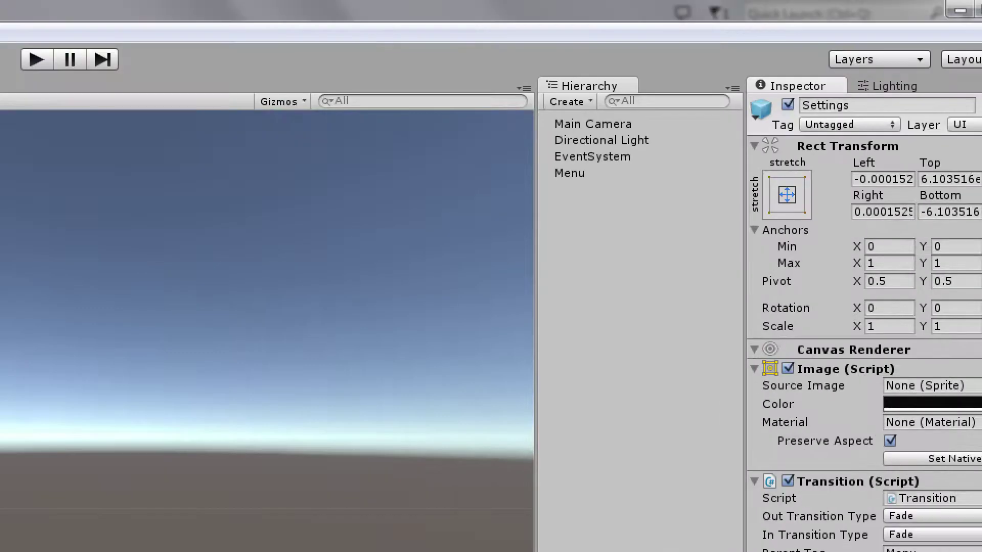
pyautogui.click(740, 87)
pyautogui.rightClick(576, 173)
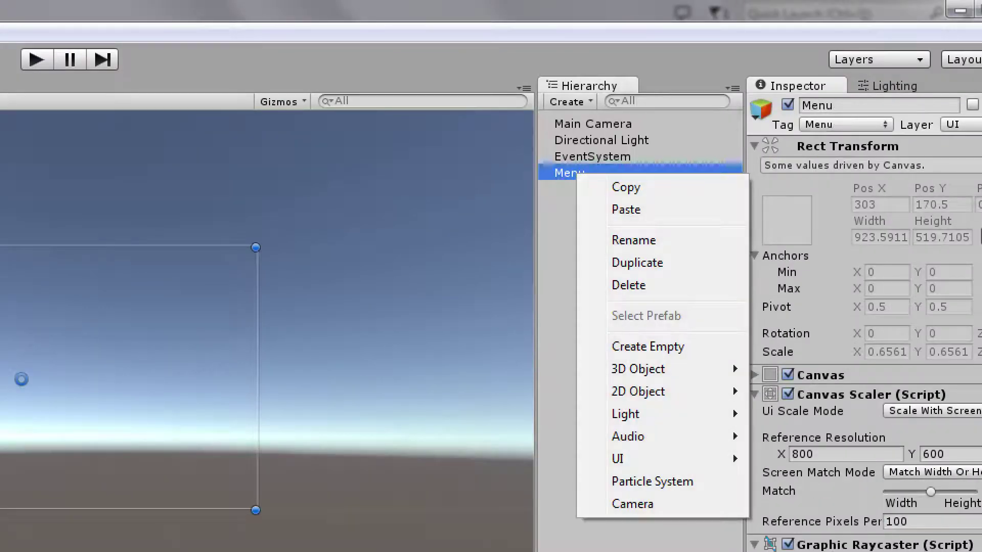
pyautogui.moveTo(629, 458)
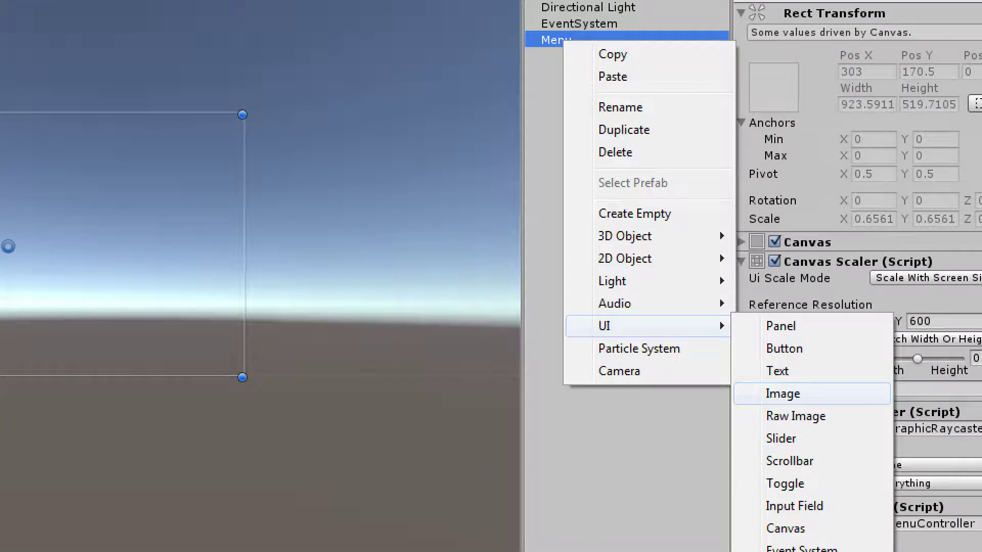
pyautogui.click(782, 394)
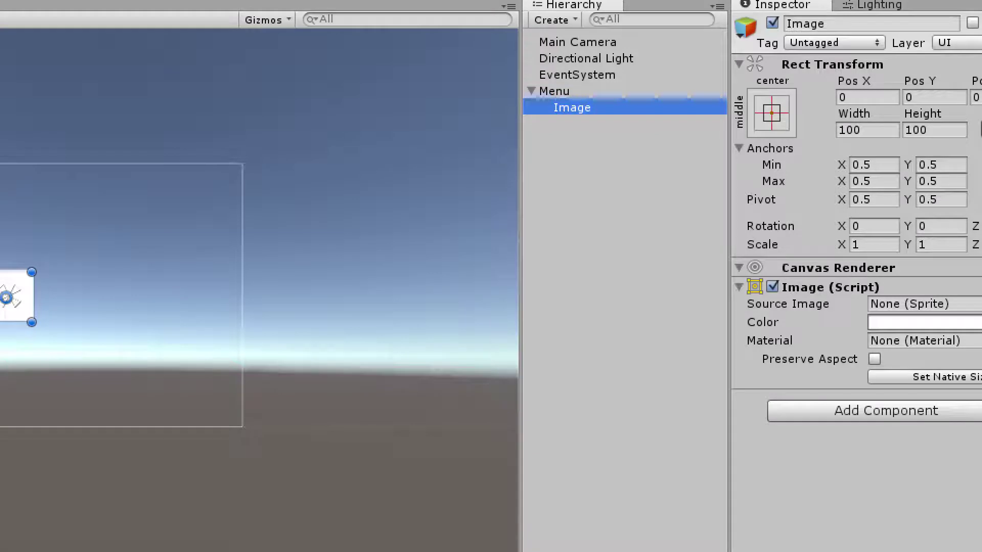
# - Stretch the new image across the whole canvas in both directions, setting its anchors and position together
pyautogui.click(772, 113)
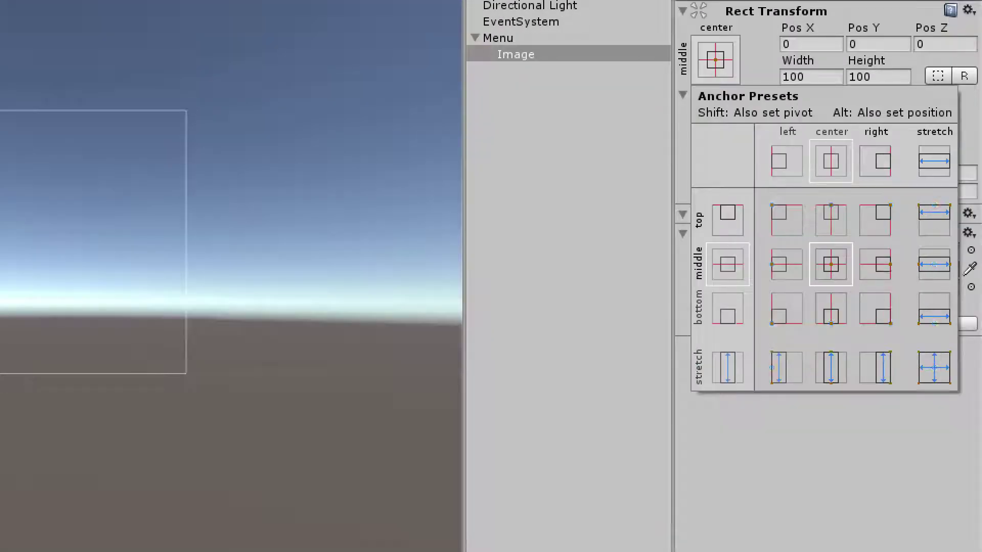
pyautogui.keyDown('alt'); pyautogui.click(934, 367); pyautogui.keyUp('alt')
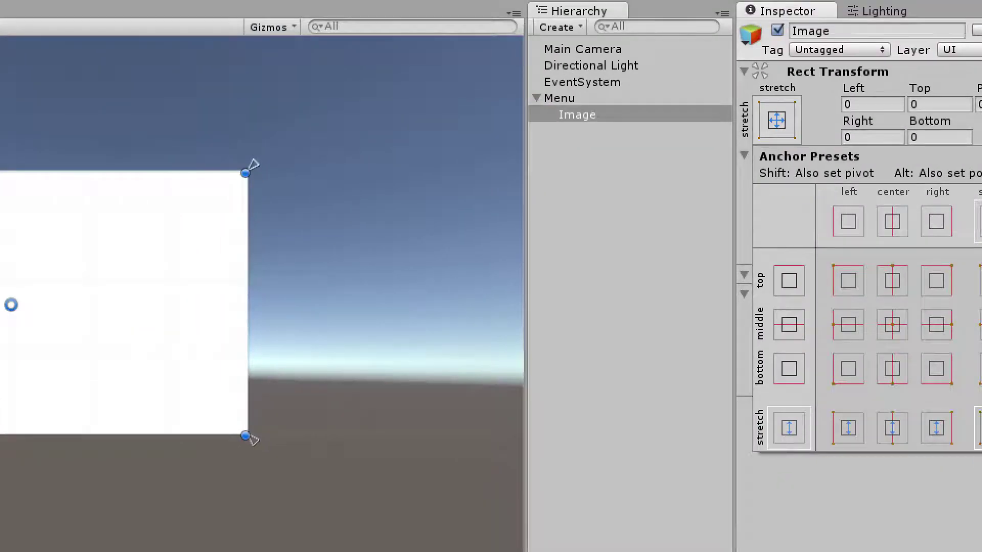
pyautogui.press('Escape')
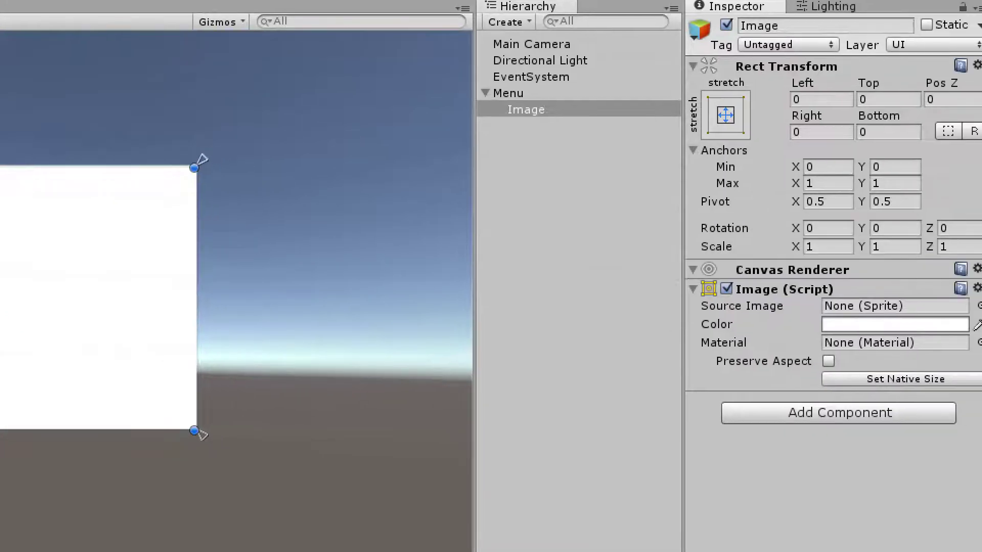
pyautogui.click(829, 361)
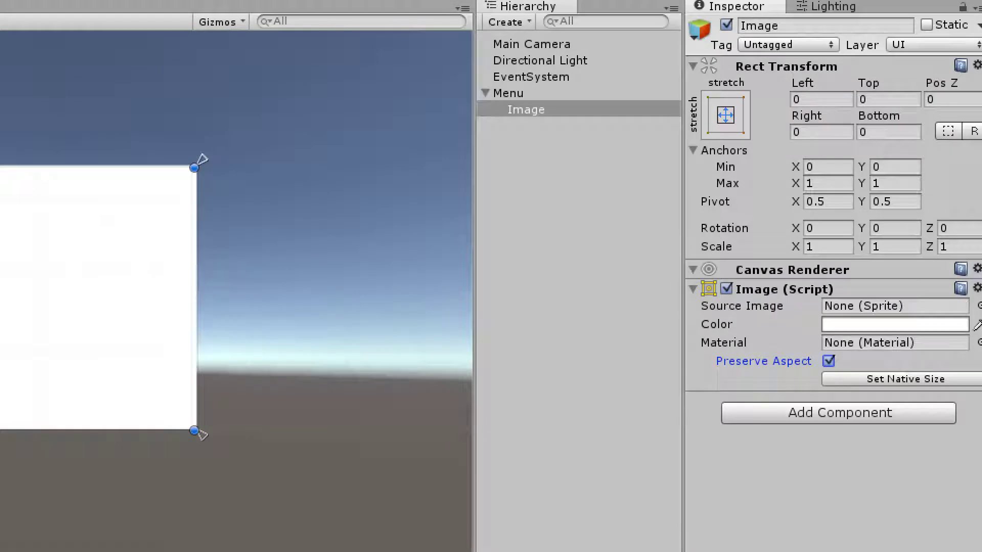
pyautogui.click(829, 361)
pyautogui.click(725, 115)
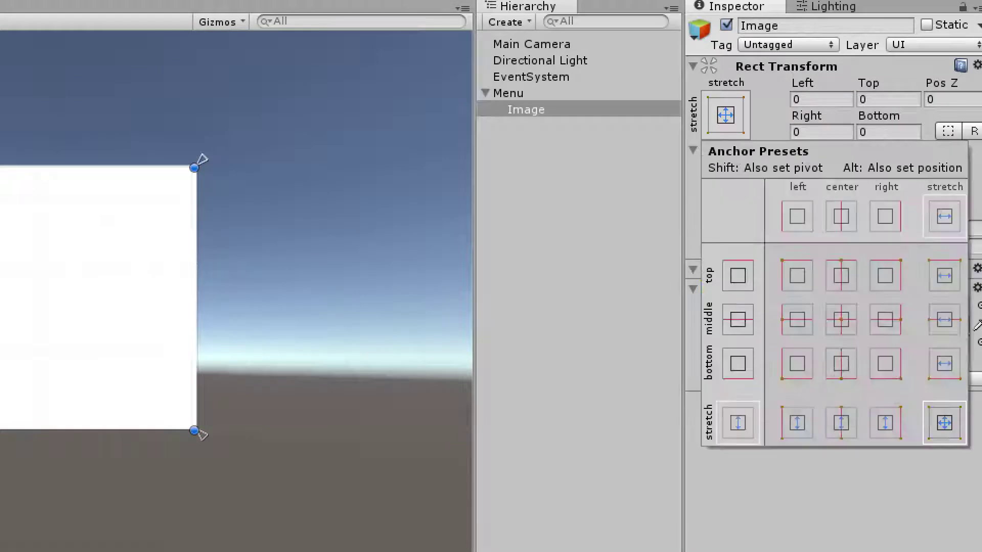
pyautogui.press('alt')
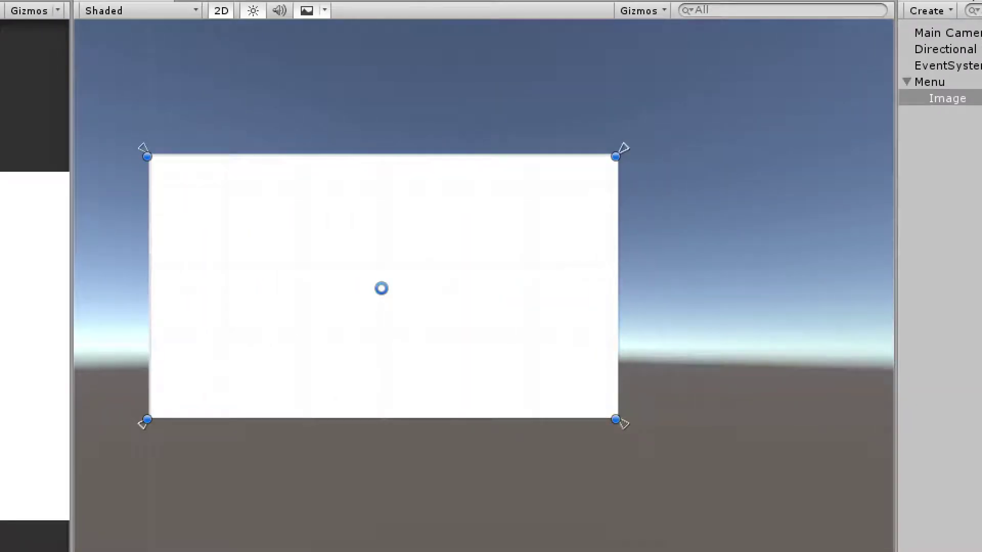
pyautogui.moveTo(624, 148)
pyautogui.mouseDown()
pyautogui.moveTo(601, 161)
pyautogui.moveTo(623, 148)
pyautogui.mouseUp()
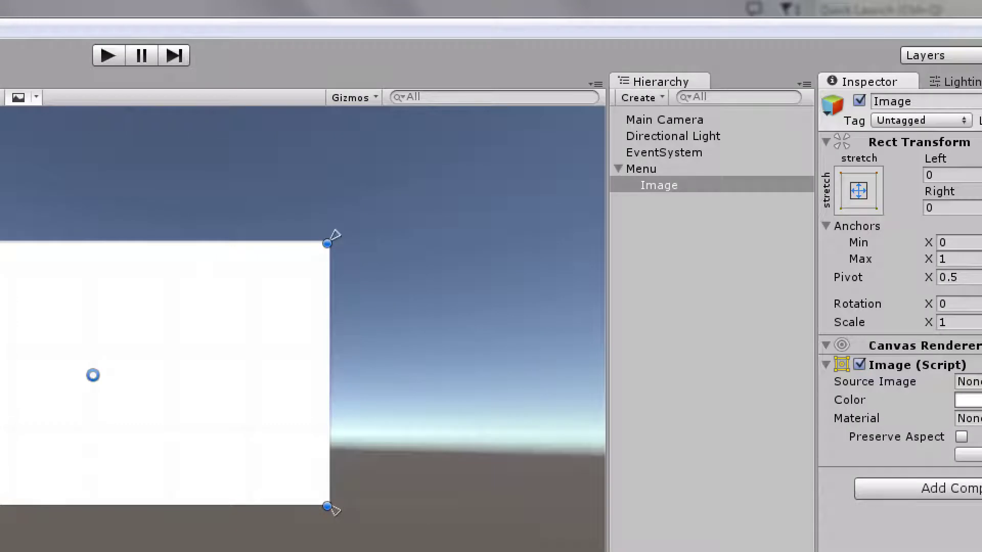
# - Rename the Image object under Menu as Story
pyautogui.click(905, 102)
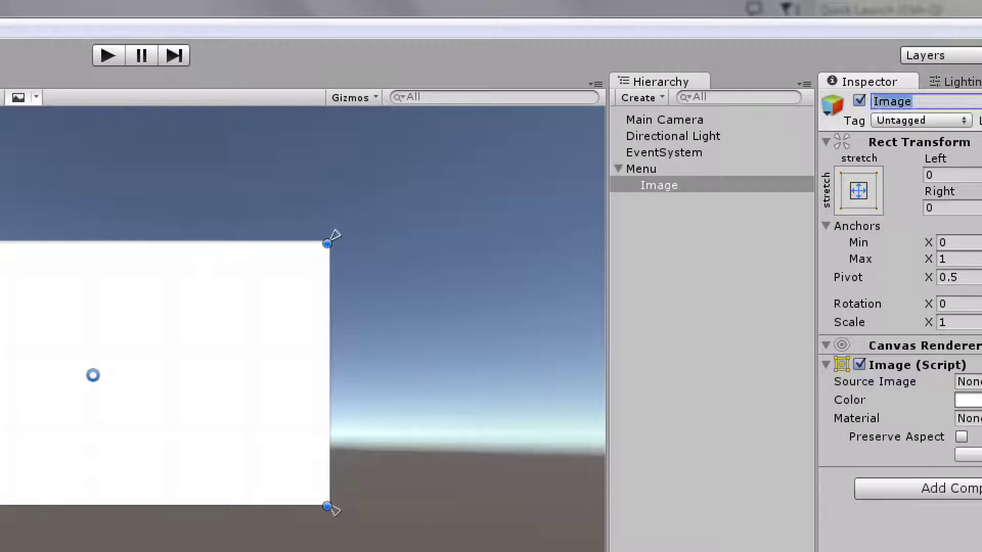
pyautogui.write('Story')
pyautogui.press('Return')
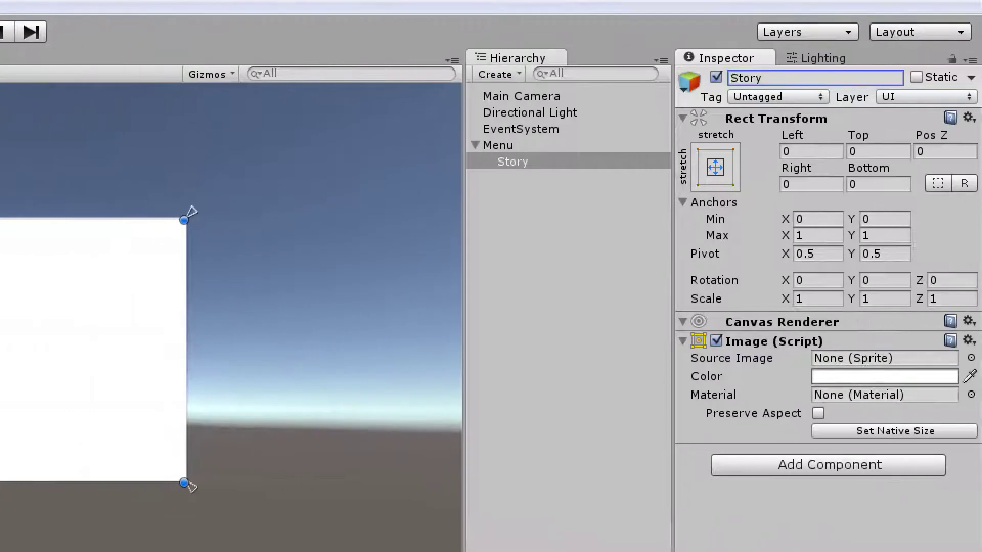
# - Set the Story image's color to near-black with red, green and blue all at 11
pyautogui.click(969, 400)
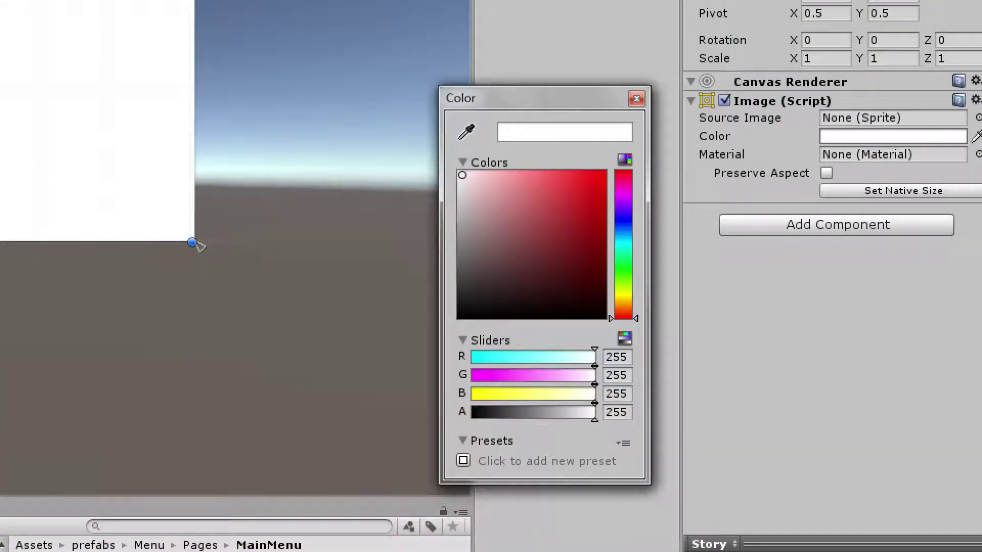
pyautogui.click(616, 357)
pyautogui.write('11')
pyautogui.press('Tab')
pyautogui.write('11')
pyautogui.press('Tab')
pyautogui.write('1')
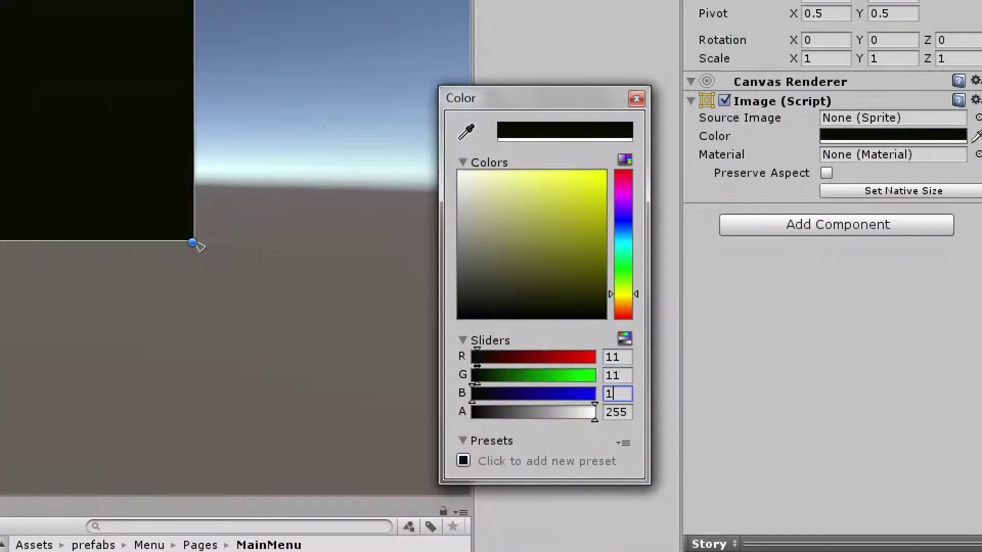
pyautogui.write('1')
pyautogui.click(637, 98)
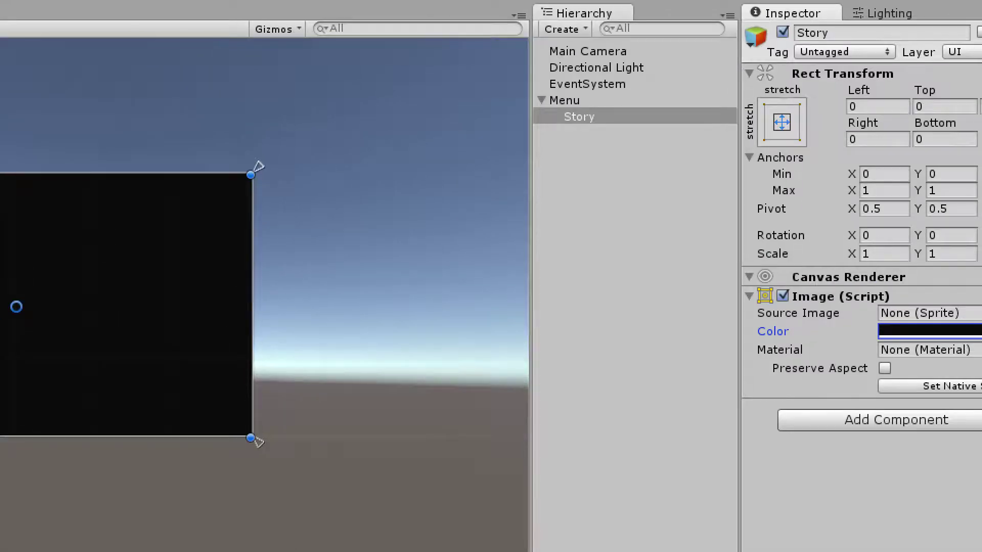
# - Add a UI Text object under Story and resize it to about 492 by 95 in the page's upper-right area
pyautogui.rightClick(582, 118)
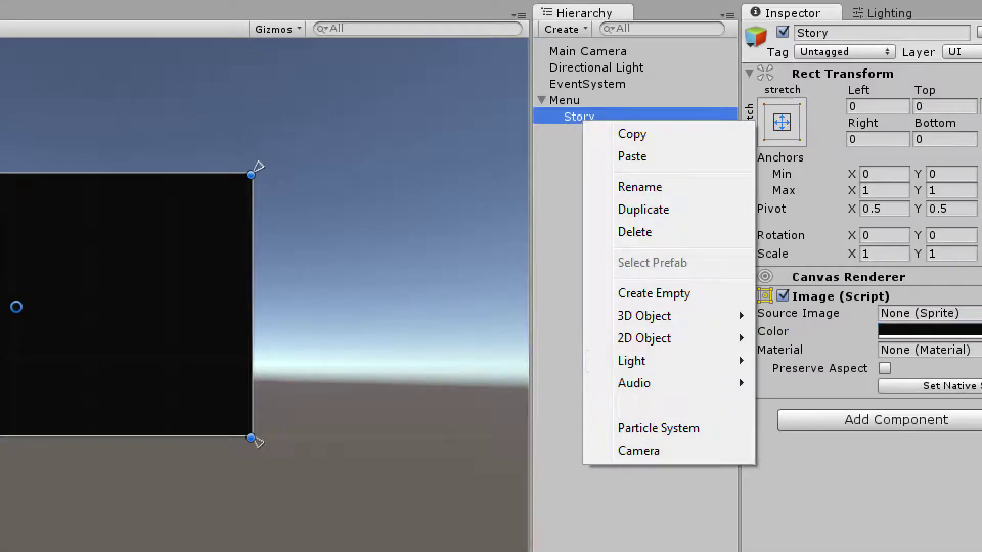
pyautogui.moveTo(665, 406)
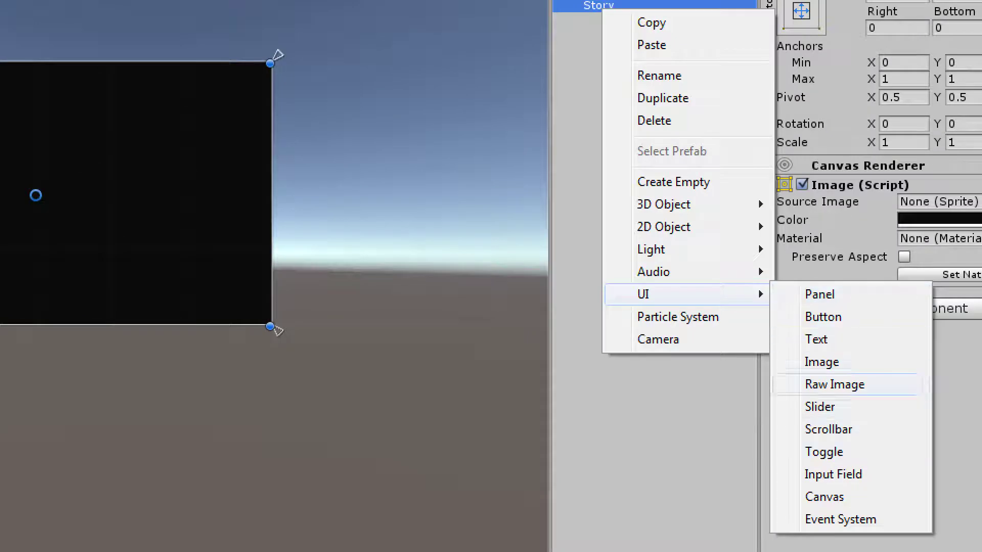
pyautogui.click(816, 339)
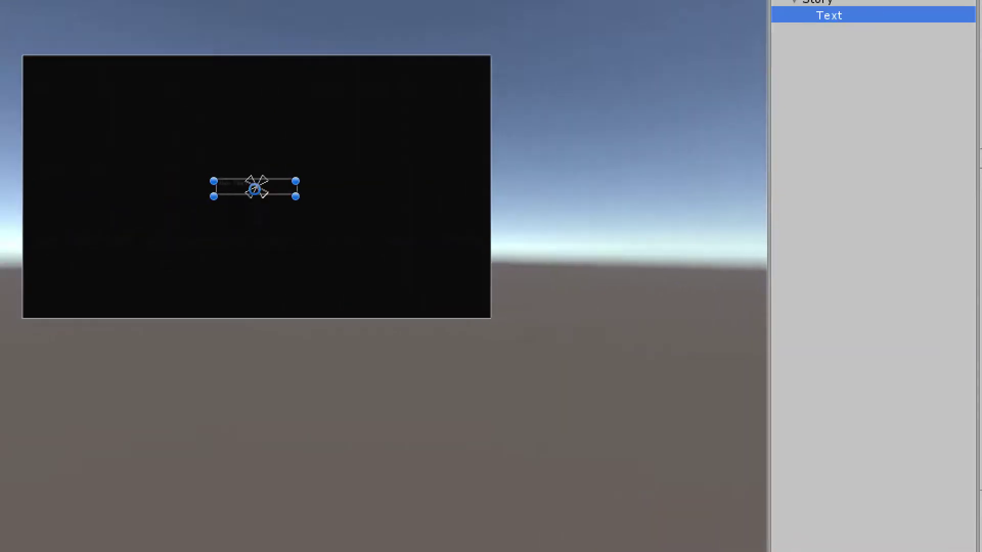
pyautogui.moveTo(296, 181); pyautogui.dragTo(476, 72)
pyautogui.moveTo(214, 197); pyautogui.dragTo(226, 121)
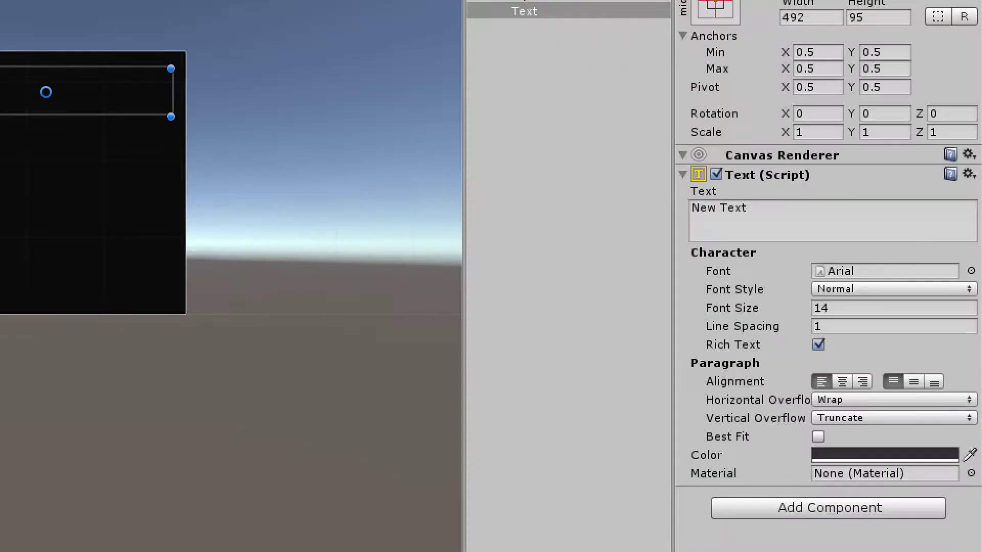
# - Set the text object's font to CODE BOLD and its content to "Story"
pyautogui.click(970, 271)
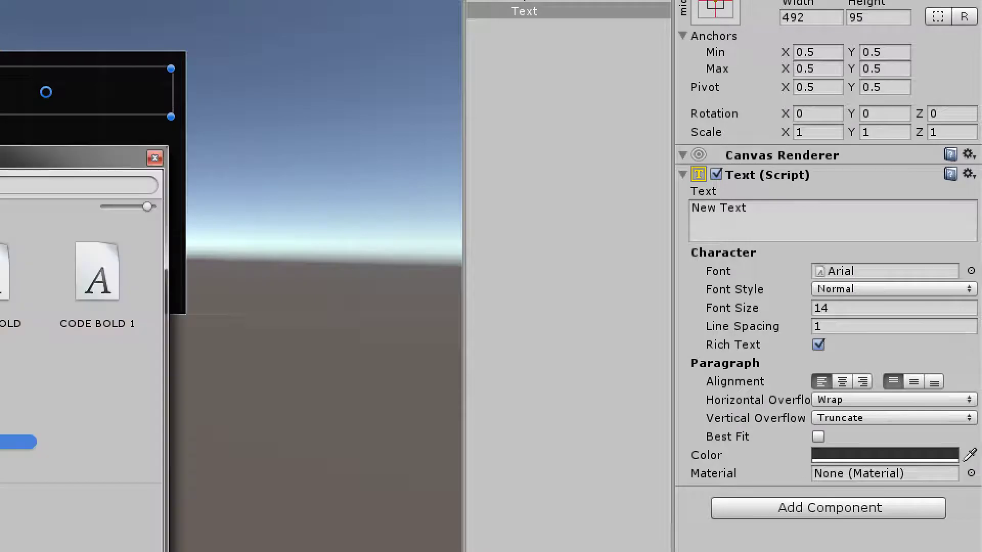
pyautogui.doubleClick(350, 252)
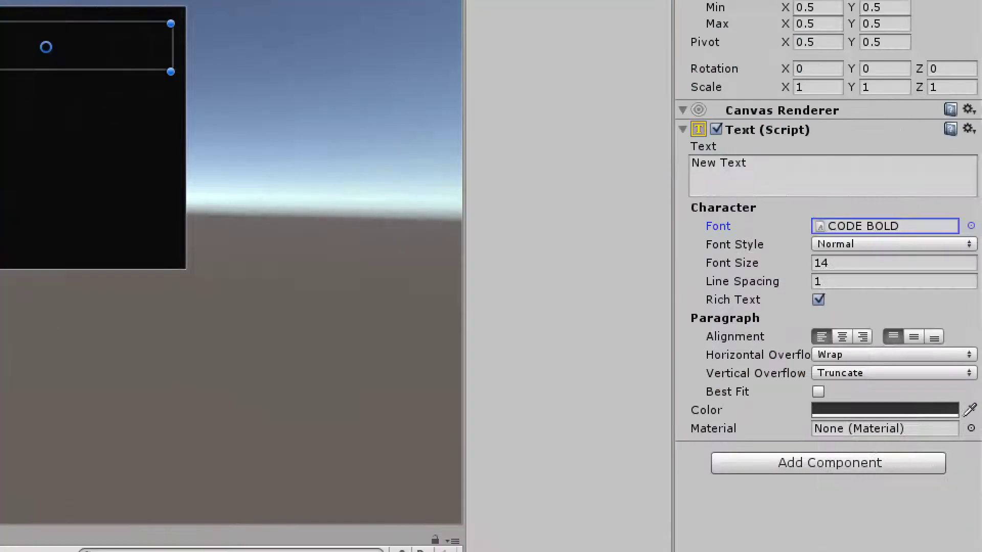
pyautogui.click(747, 169)
pyautogui.write('Story')
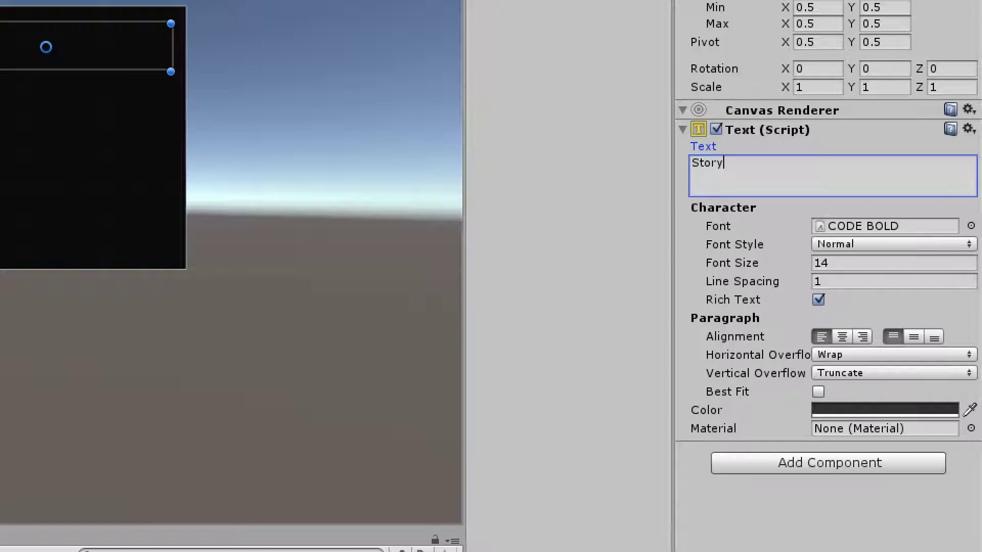
# - Enable Best Fit for the Story text and set its color to light grey with RGB about 238, 238, 238
pyautogui.click(818, 392)
pyautogui.click(884, 447)
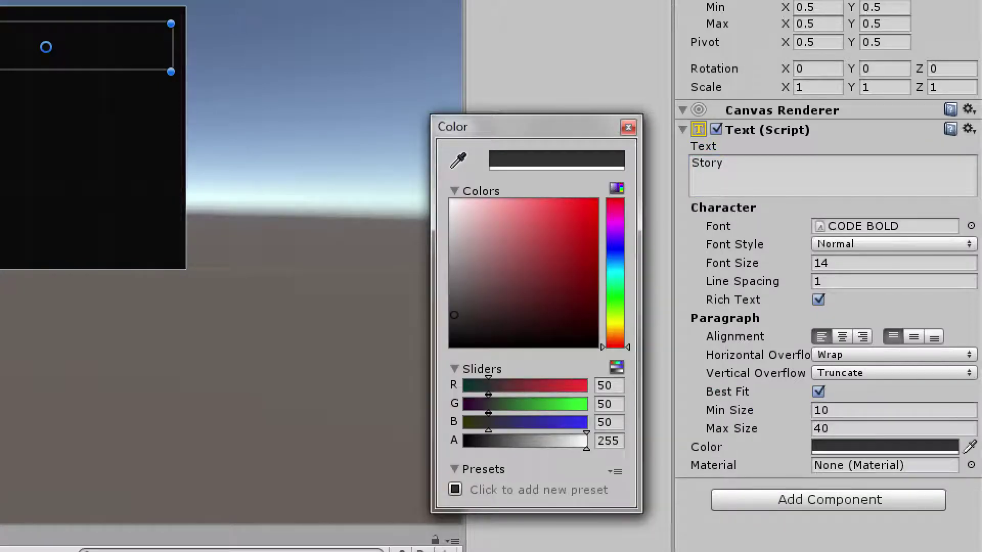
pyautogui.moveTo(450, 318); pyautogui.dragTo(450, 209)
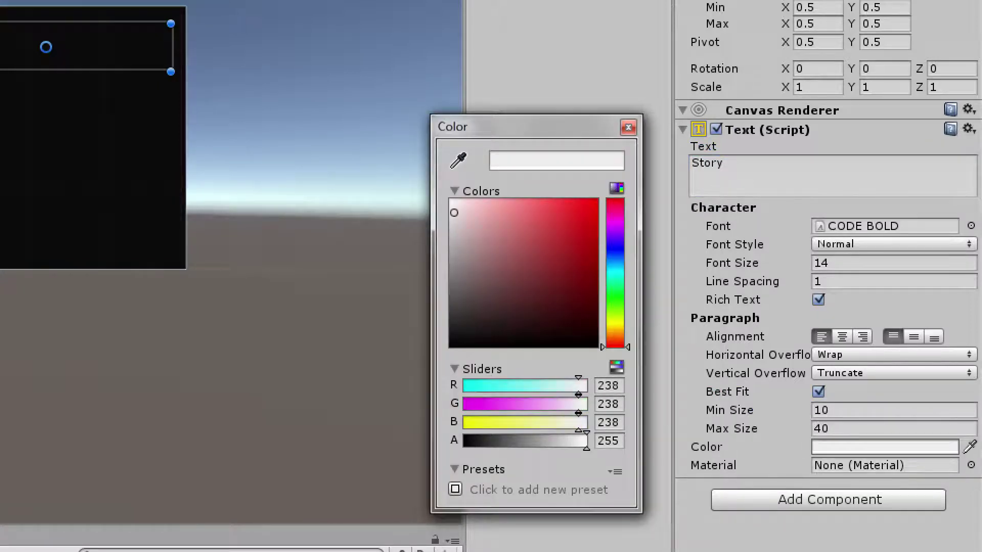
# - Set the Story text's Best Fit maximum size to 100 and resize its box to about 300 by 101
pyautogui.click(629, 127)
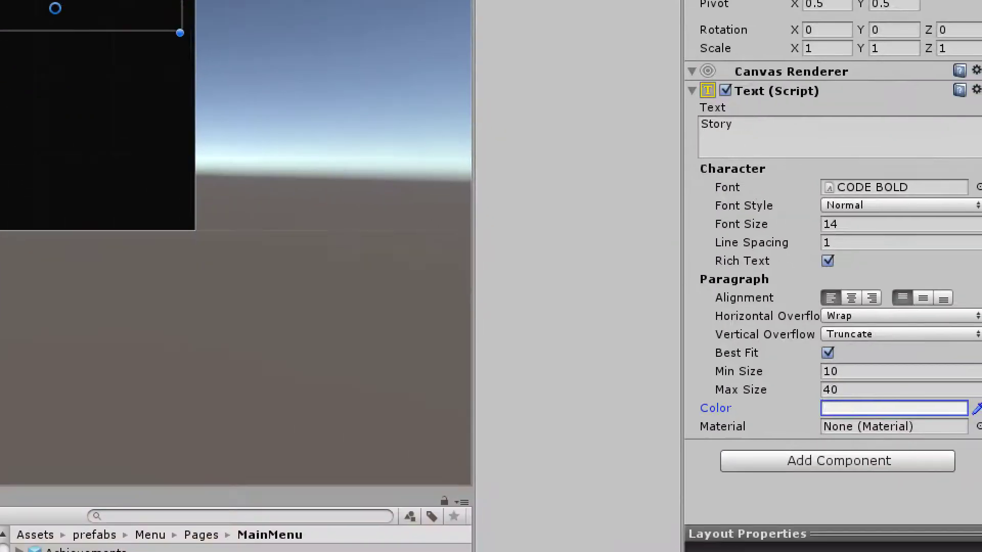
pyautogui.click(844, 393)
pyautogui.write('100')
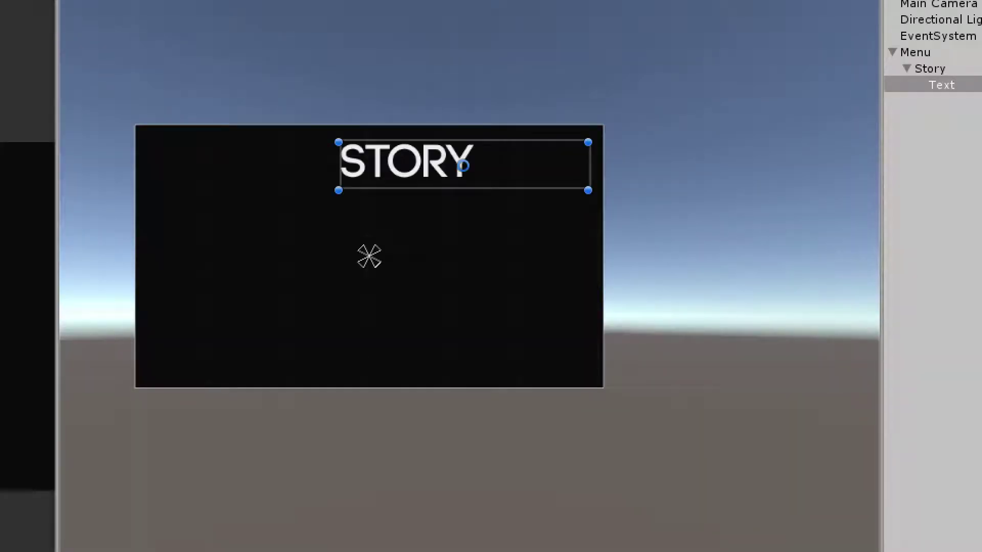
pyautogui.moveTo(338, 166); pyautogui.dragTo(439, 166)
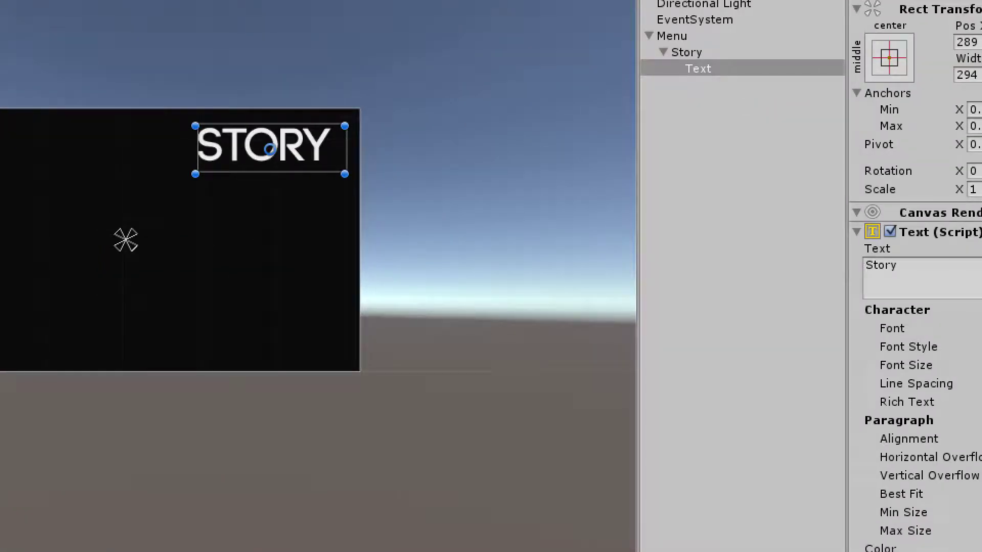
pyautogui.moveTo(345, 126)
pyautogui.mouseDown()
pyautogui.moveTo(324, 138)
pyautogui.moveTo(350, 114)
pyautogui.moveTo(347, 122)
pyautogui.mouseUp()
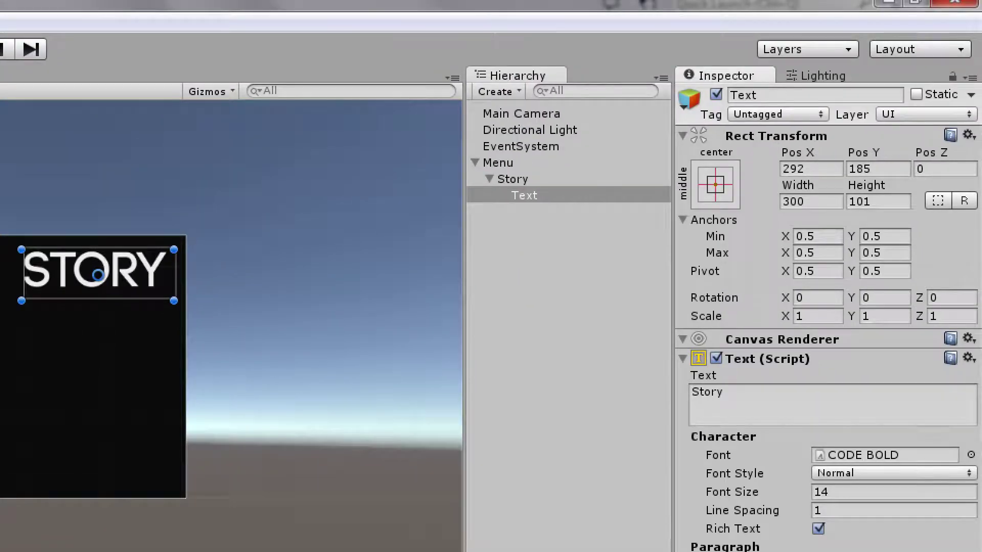
# - Anchor the Story text to the page's top-right corner, keeping its pivot at the center of the text box
pyautogui.click(803, 44)
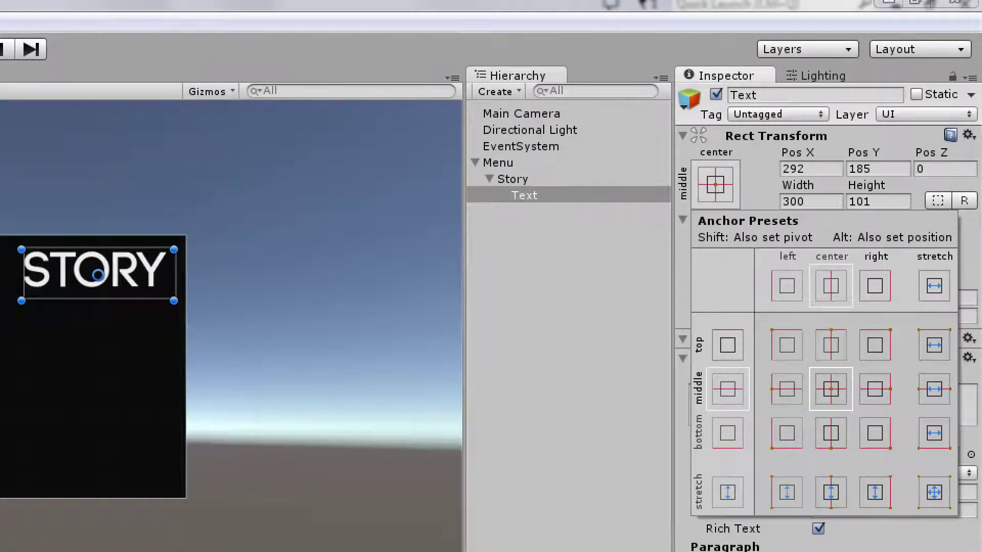
pyautogui.press('shift')
pyautogui.keyDown('shift'); pyautogui.click(875, 345); pyautogui.keyUp('shift')
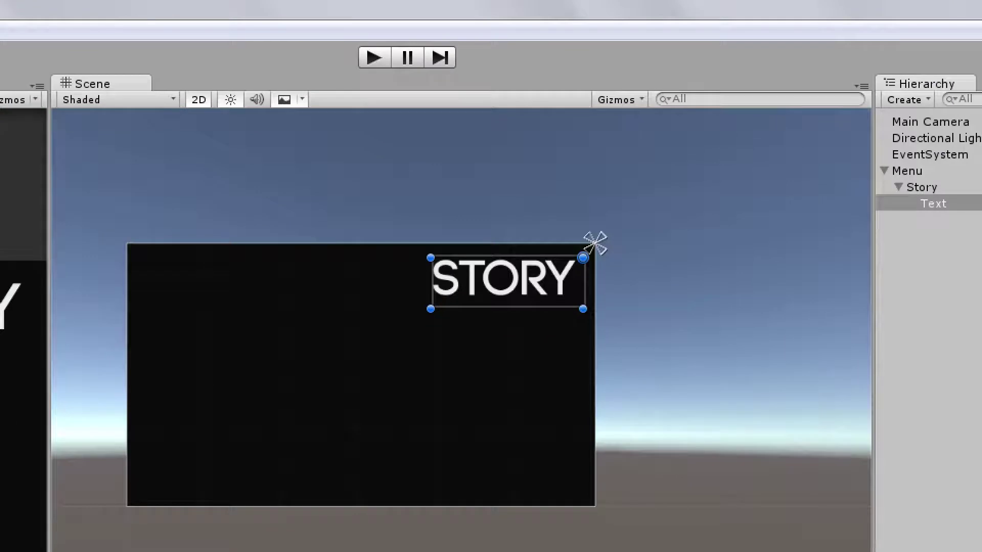
pyautogui.moveTo(583, 257); pyautogui.dragTo(507, 284)
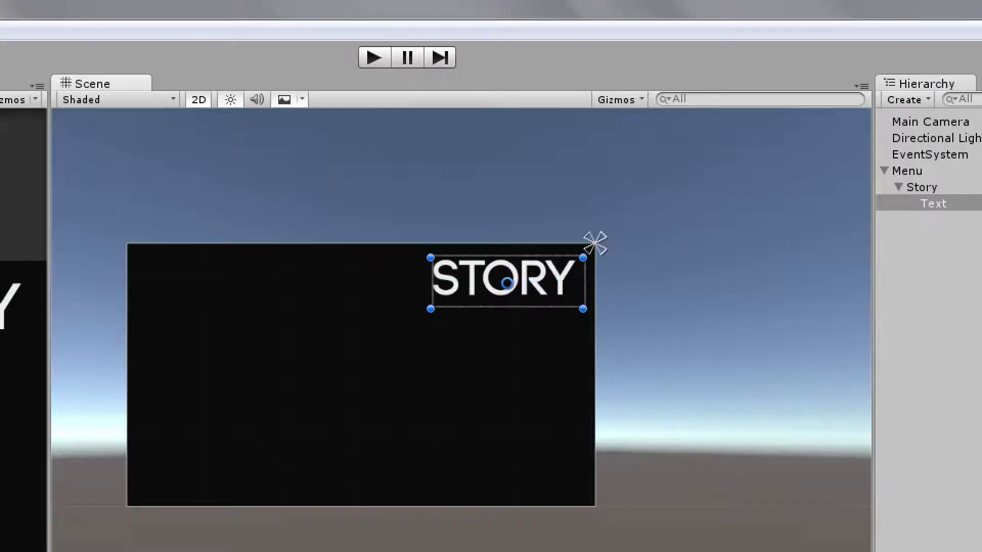
pyautogui.moveTo(589, 249)
pyautogui.mouseDown()
pyautogui.moveTo(567, 250)
pyautogui.moveTo(589, 249)
pyautogui.mouseUp()
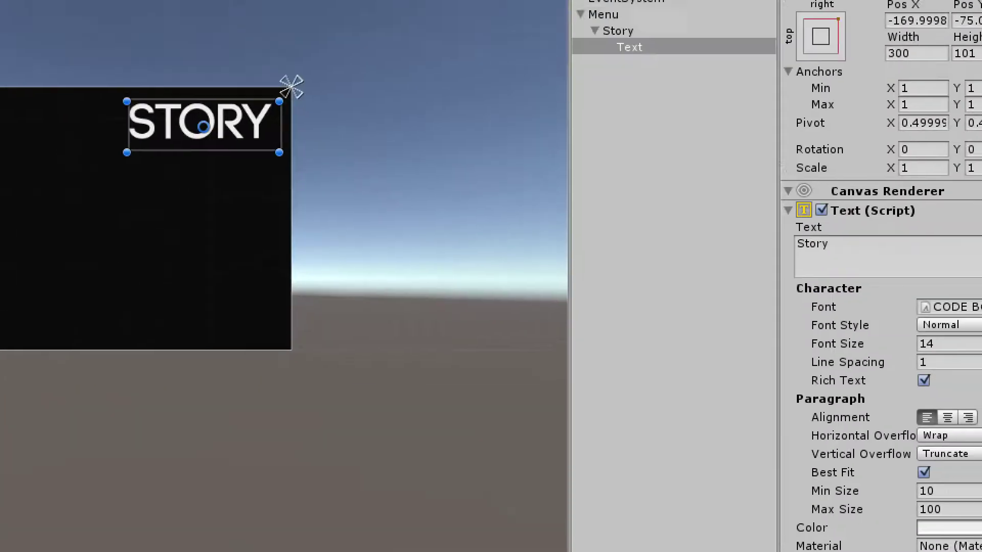
# - Add a UI Button under Story and set its source image to menubutton
pyautogui.rightClick(632, 30)
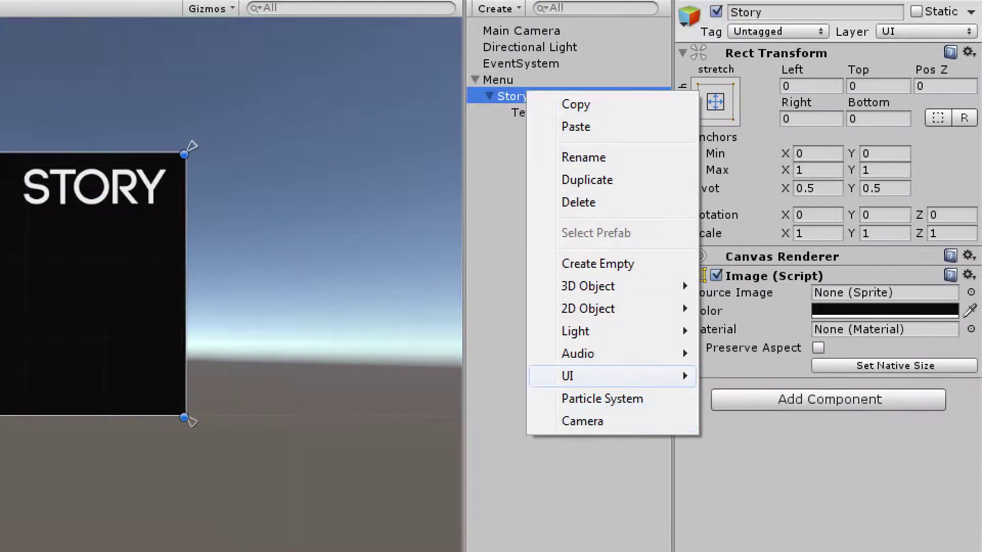
pyautogui.moveTo(568, 376)
pyautogui.click(739, 397)
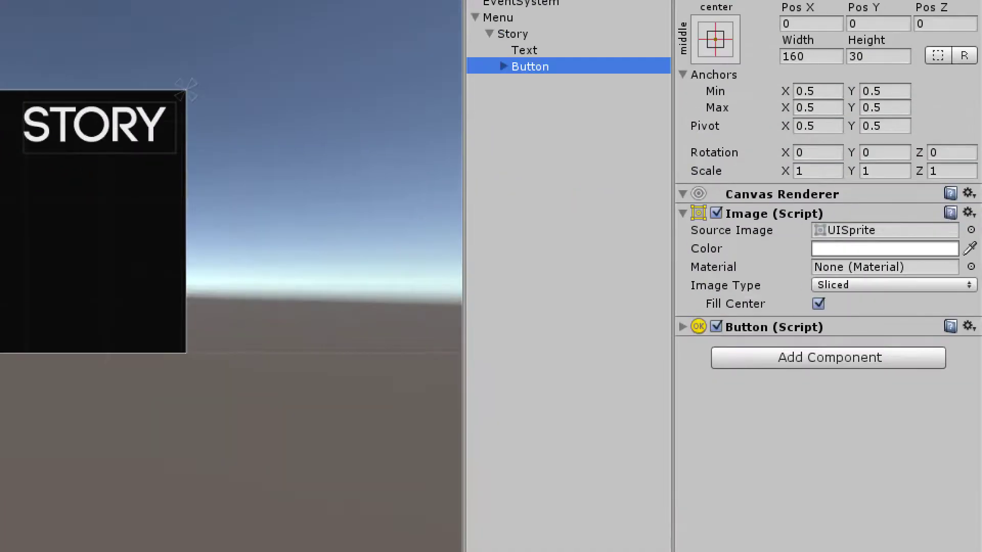
pyautogui.click(970, 230)
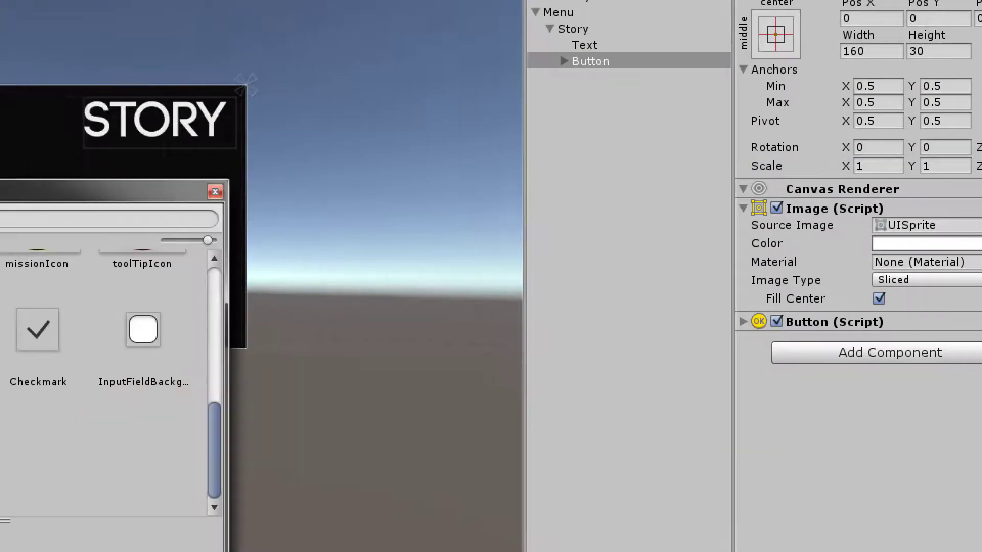
pyautogui.scroll(3, 261, 409)
pyautogui.click(208, 361)
pyautogui.press('Return')
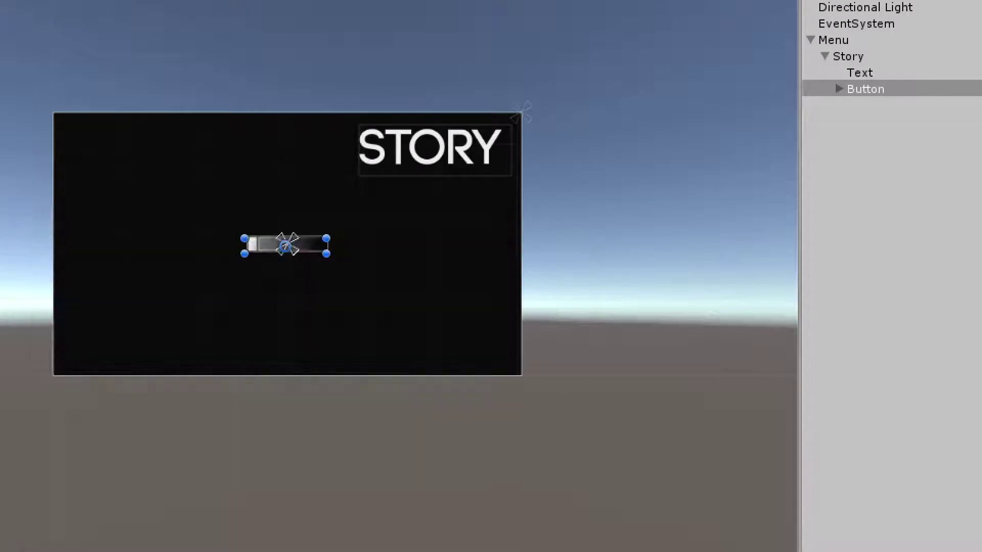
# - Move the button to about X -334, Y 185 in the page's upper-left area and anchor it to the top-left corner
pyautogui.moveTo(285, 247); pyautogui.dragTo(115, 152)
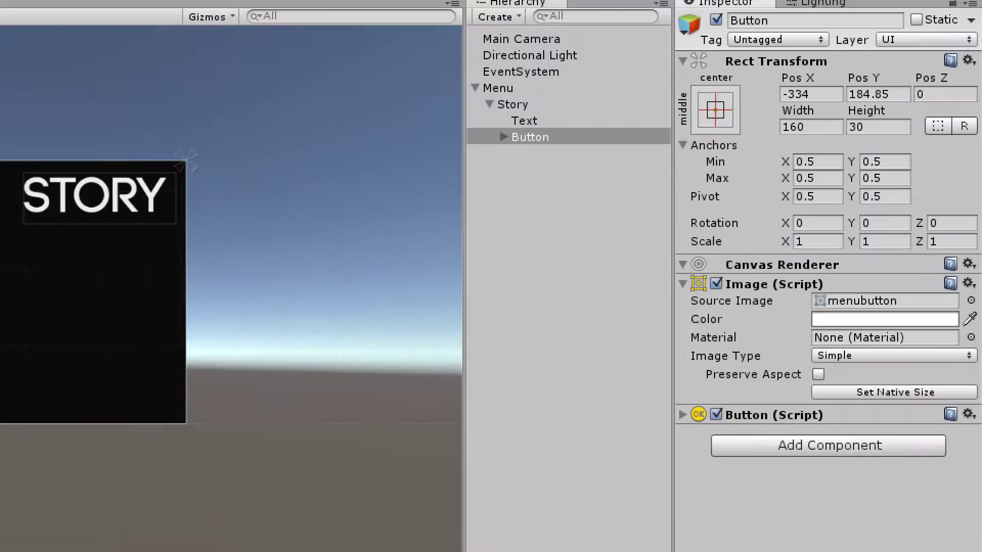
pyautogui.click(715, 110)
pyautogui.keyDown('shift'); pyautogui.click(787, 270); pyautogui.keyUp('shift')
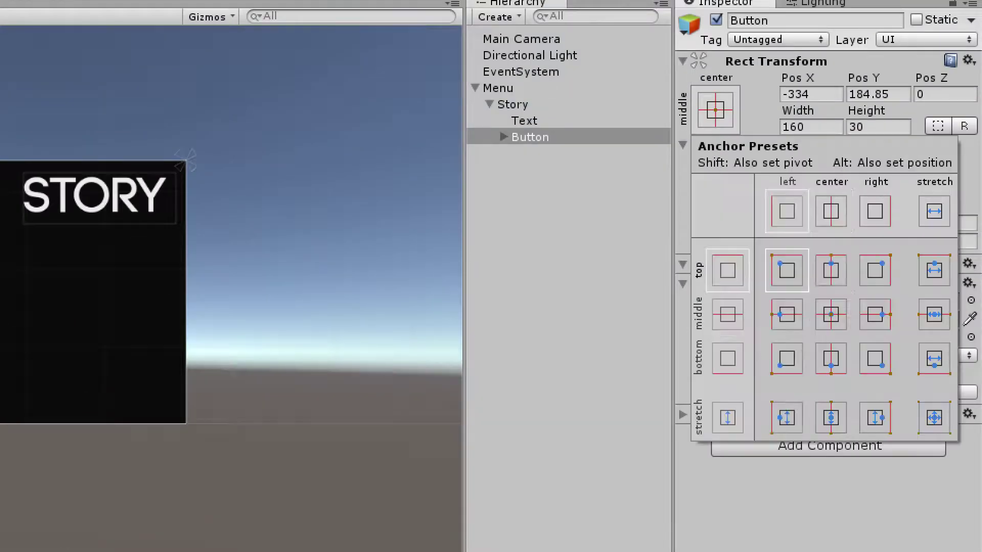
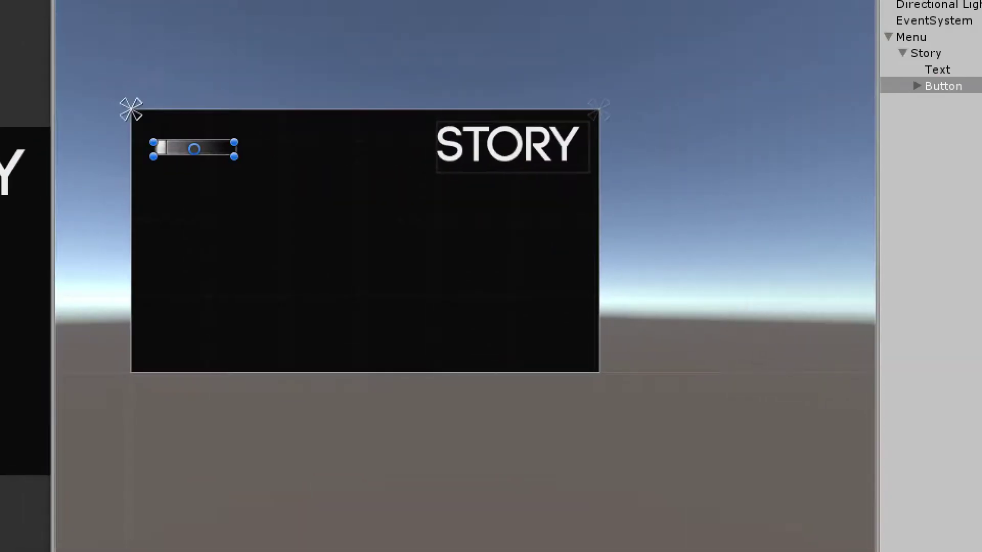
# - Set the content of the button's child text object to "Back"
pyautogui.moveTo(59, 276); pyautogui.dragTo(276, 276)
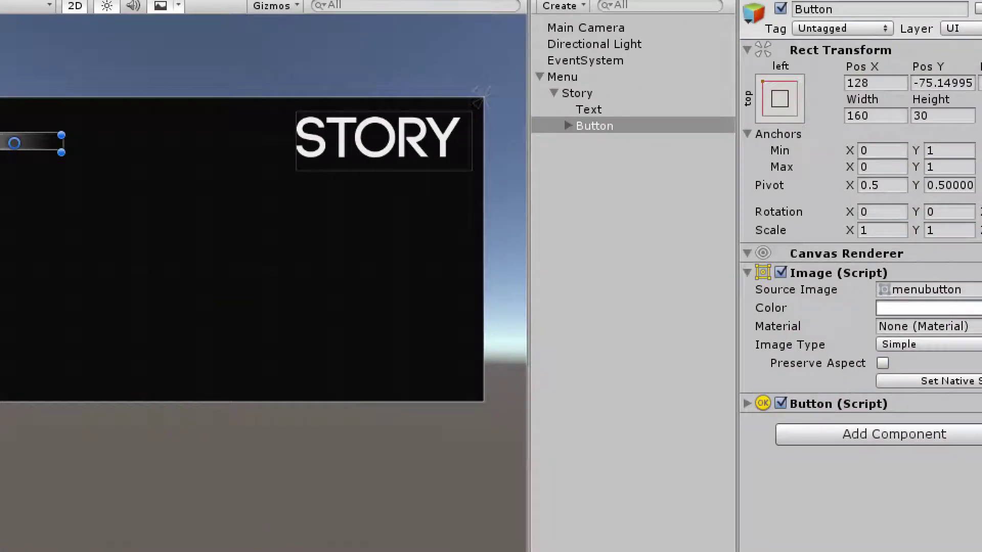
pyautogui.click(567, 126)
pyautogui.click(589, 142)
pyautogui.click(754, 282)
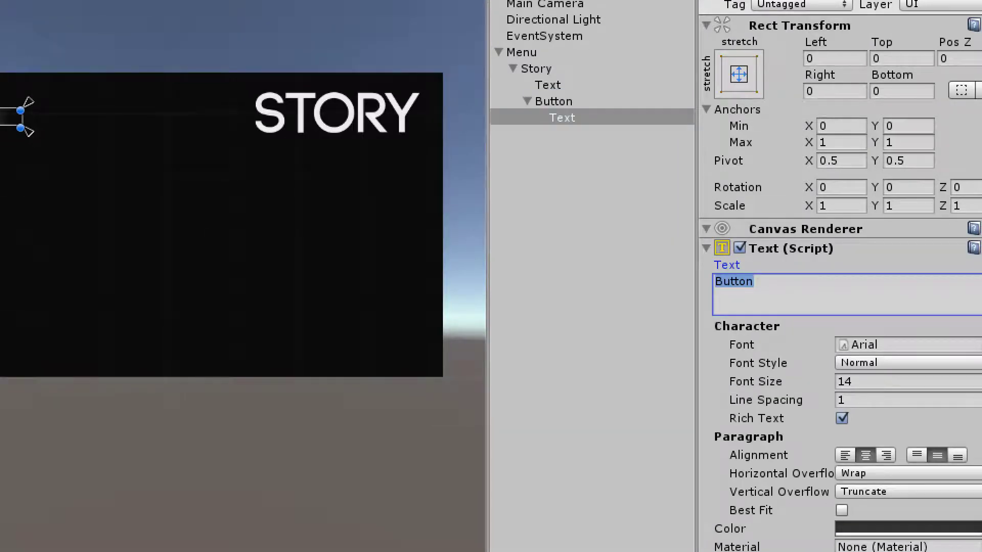
pyautogui.write('Back')
pyautogui.press('Return')
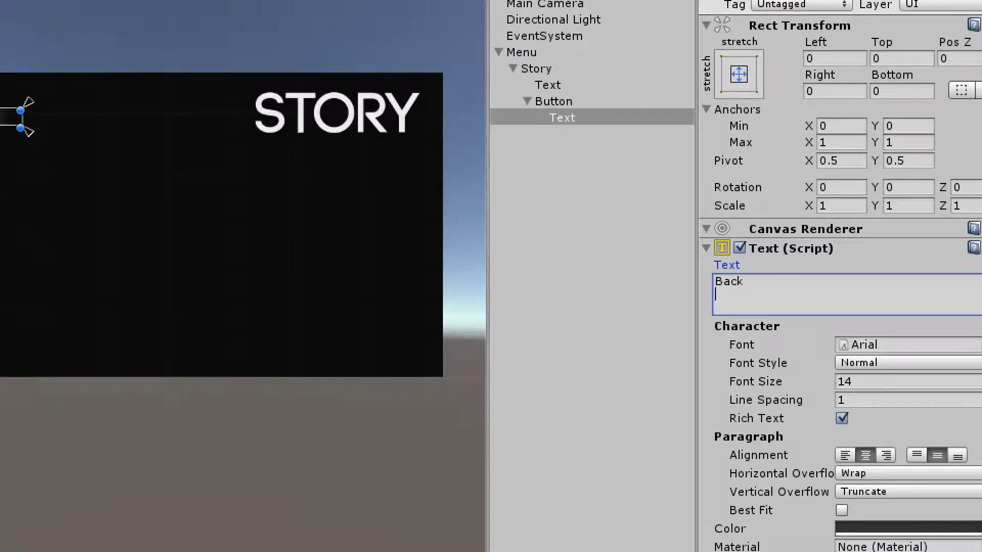
pyautogui.press('BackSpace')
# - Rename the button object as BackButton
pyautogui.click(553, 102)
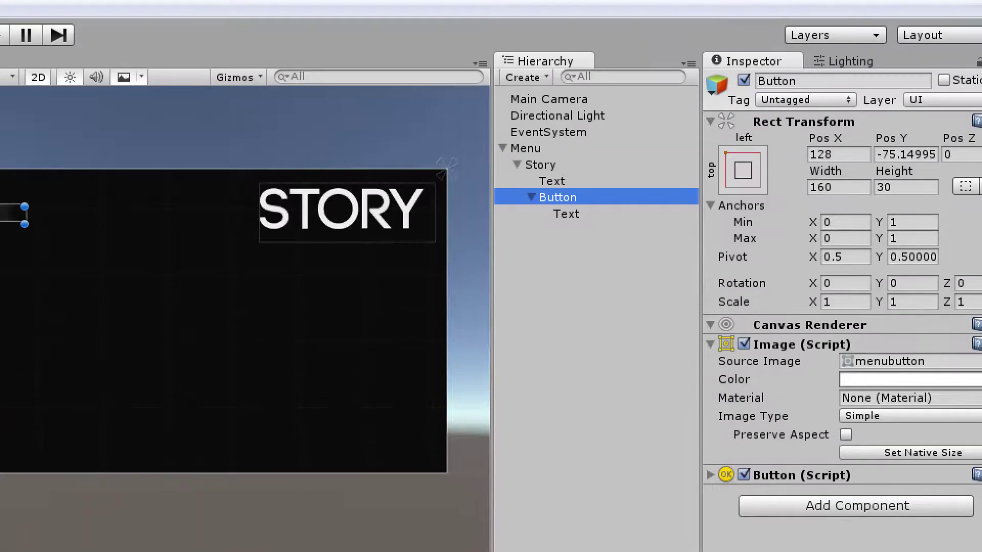
pyautogui.click(818, 81)
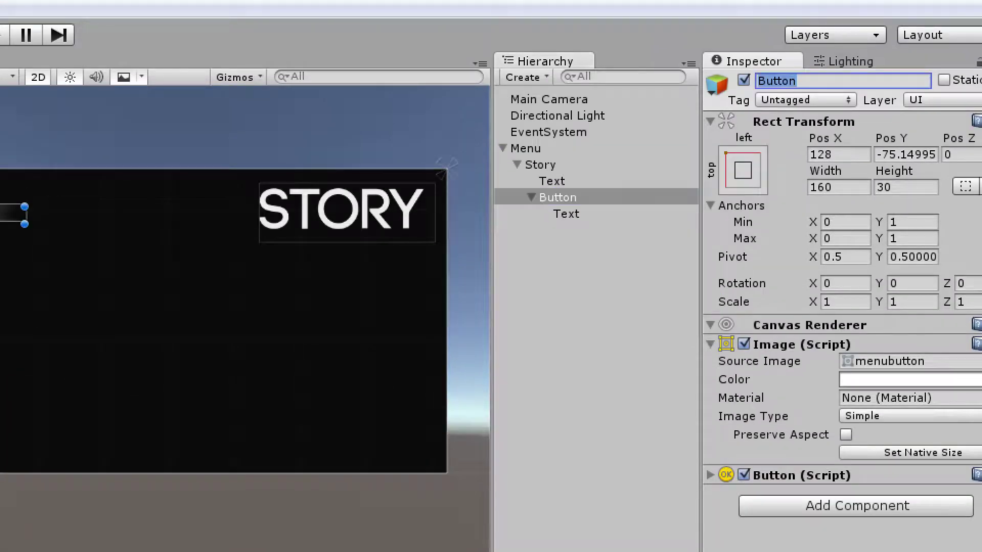
pyautogui.write('BackButton')
pyautogui.press('Return')
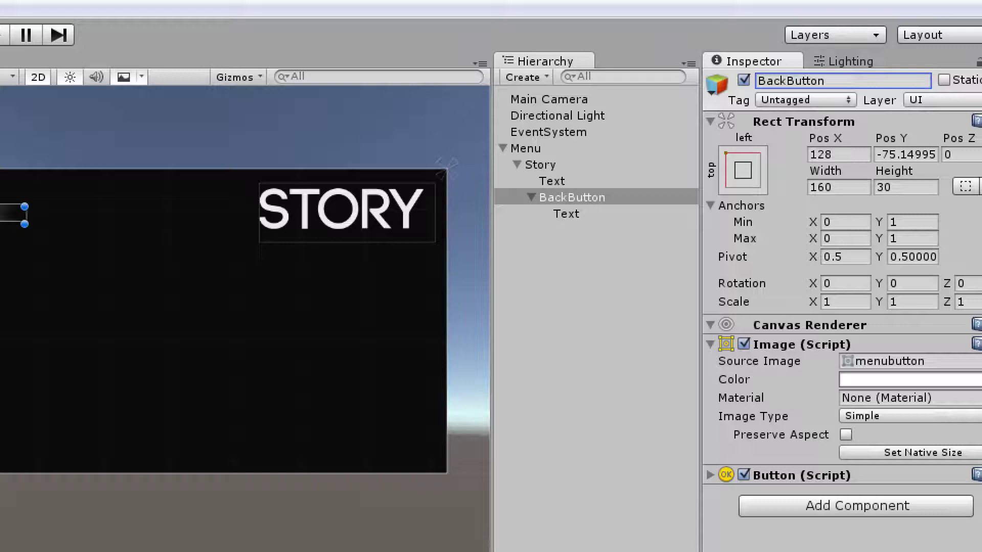
# - Set the font of BackButton's child text to CODE BOLD
pyautogui.click(532, 198)
pyautogui.click(531, 198)
pyautogui.click(567, 214)
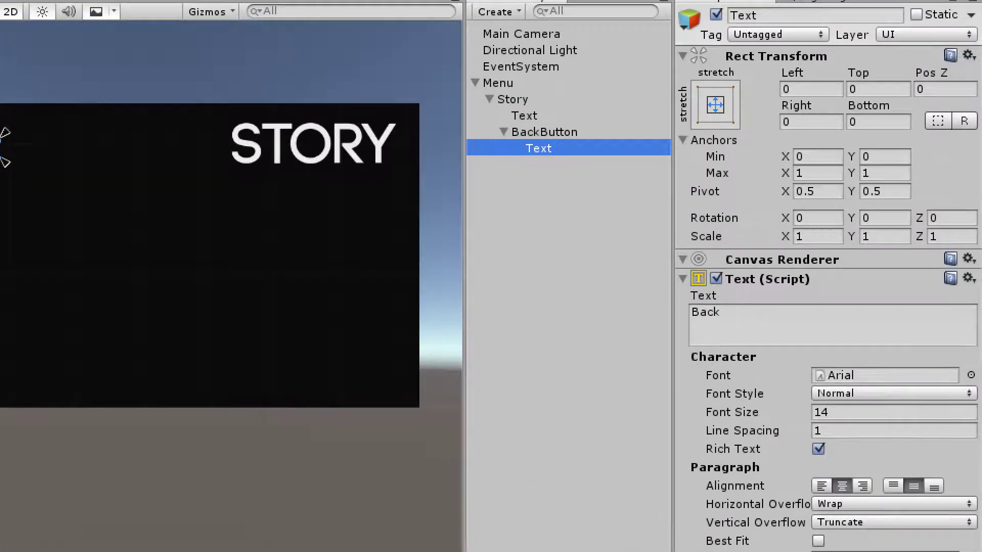
pyautogui.click(970, 375)
pyautogui.click(296, 409)
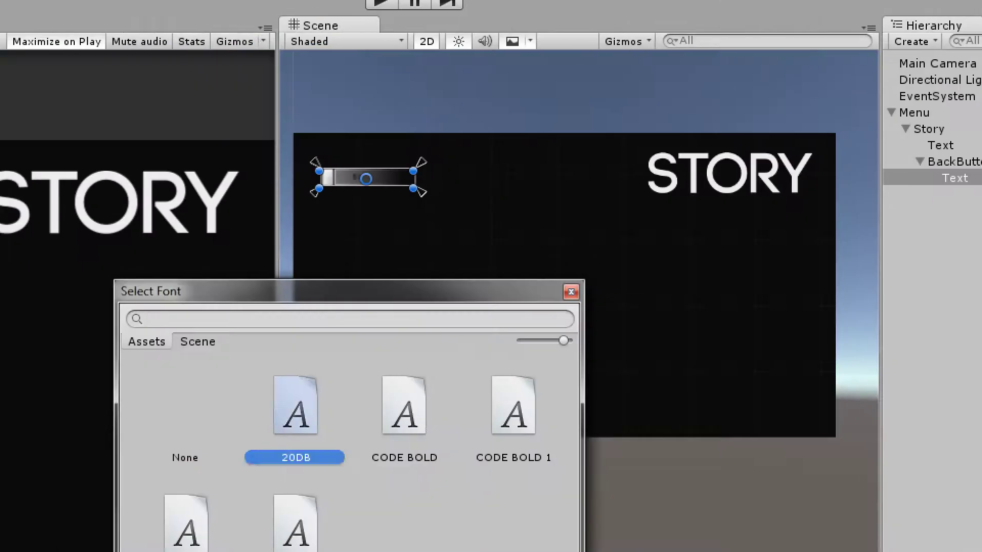
pyautogui.click(404, 409)
pyautogui.press('Return')
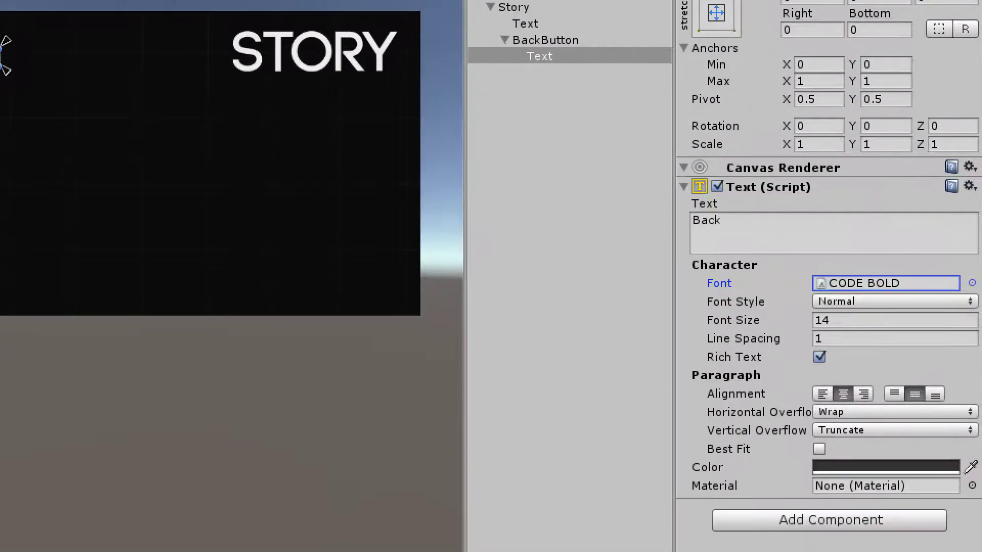
# - Enable Best Fit for the Back text and set its color to bright cyan with RGB about 62, 223, 255
pyautogui.click(819, 449)
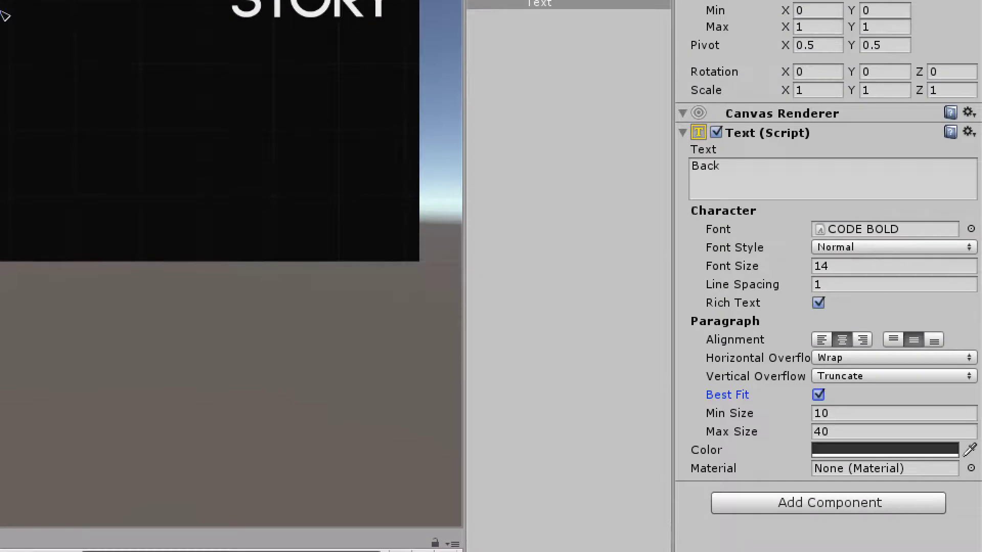
pyautogui.click(884, 449)
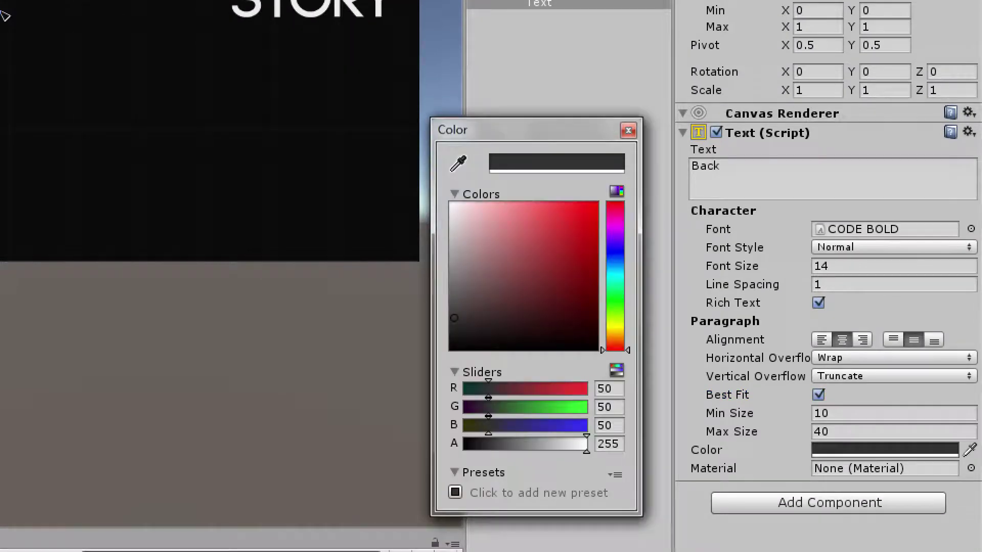
pyautogui.click(615, 273)
pyautogui.moveTo(477, 215); pyautogui.dragTo(517, 201)
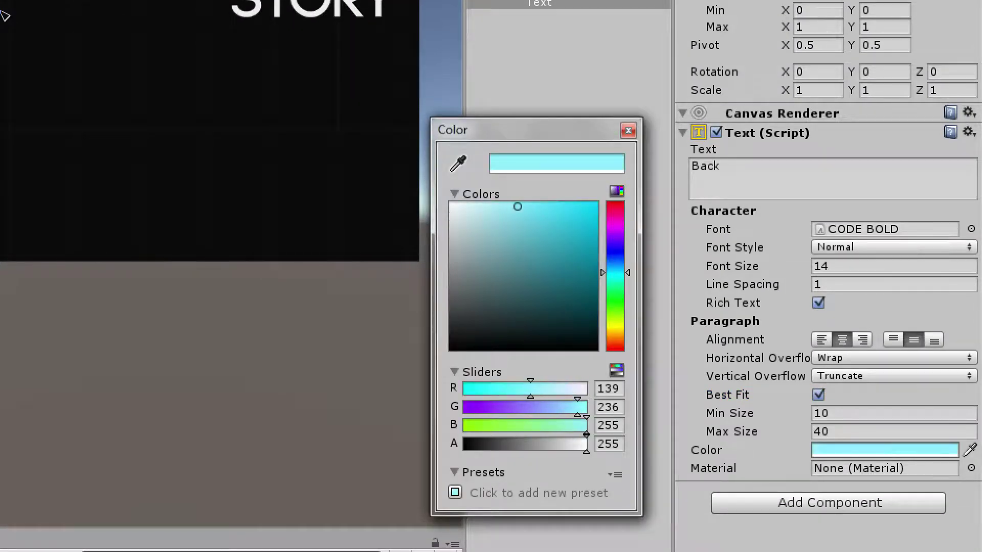
pyautogui.click(454, 194)
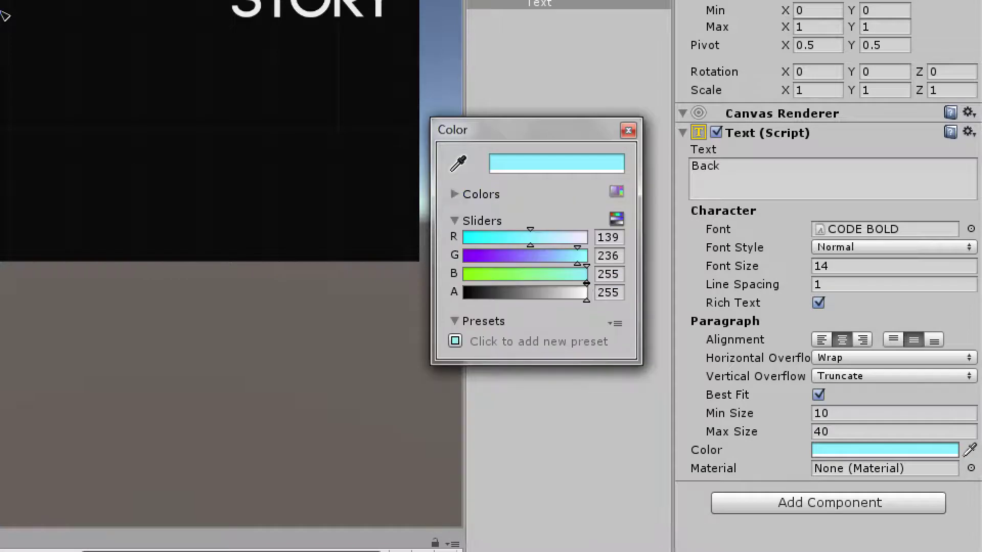
pyautogui.click(454, 194)
pyautogui.click(560, 207)
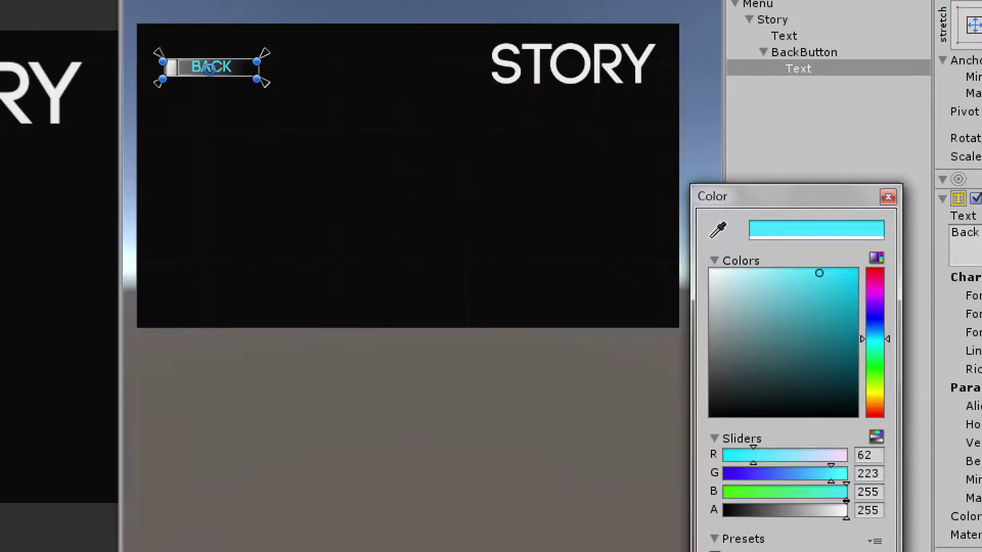
pyautogui.click(888, 197)
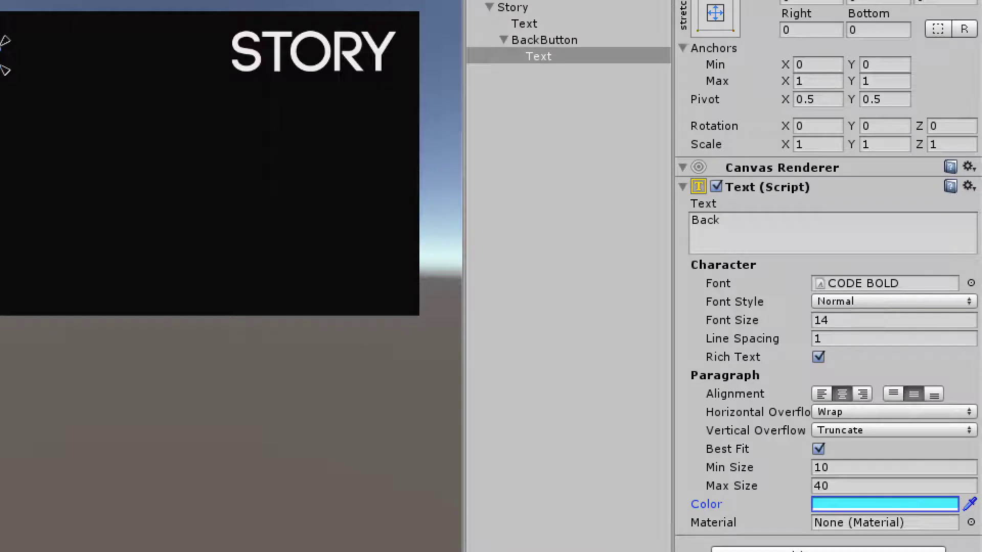
# - Add a Dynamic Listener component to BackButton and set its Object Listening Tag to "Menu"
pyautogui.click(767, 186)
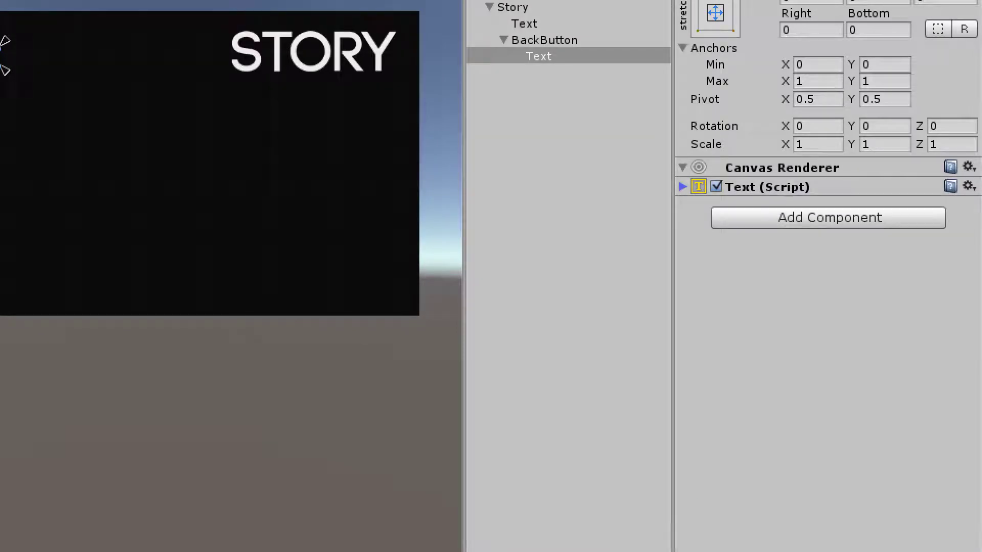
pyautogui.click(503, 40)
pyautogui.click(545, 40)
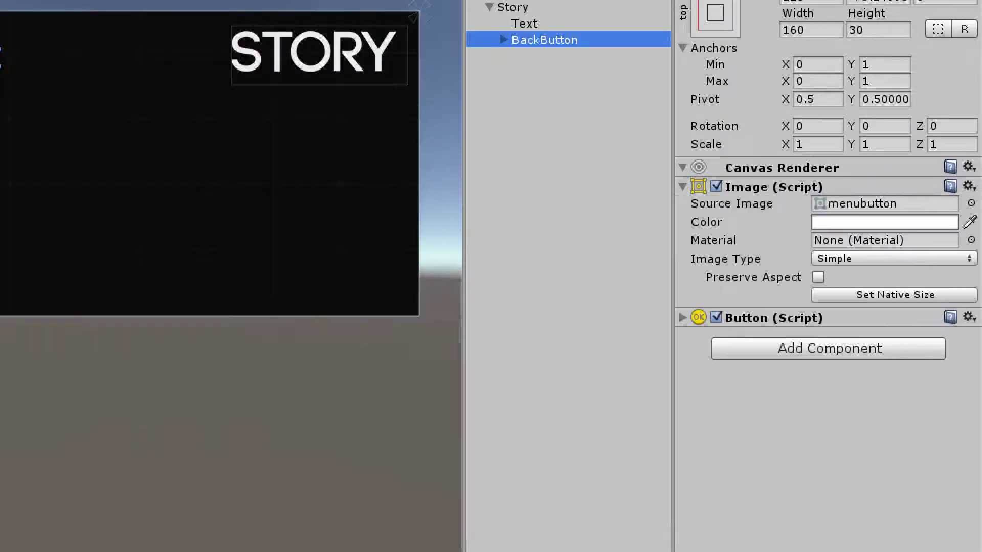
pyautogui.click(829, 348)
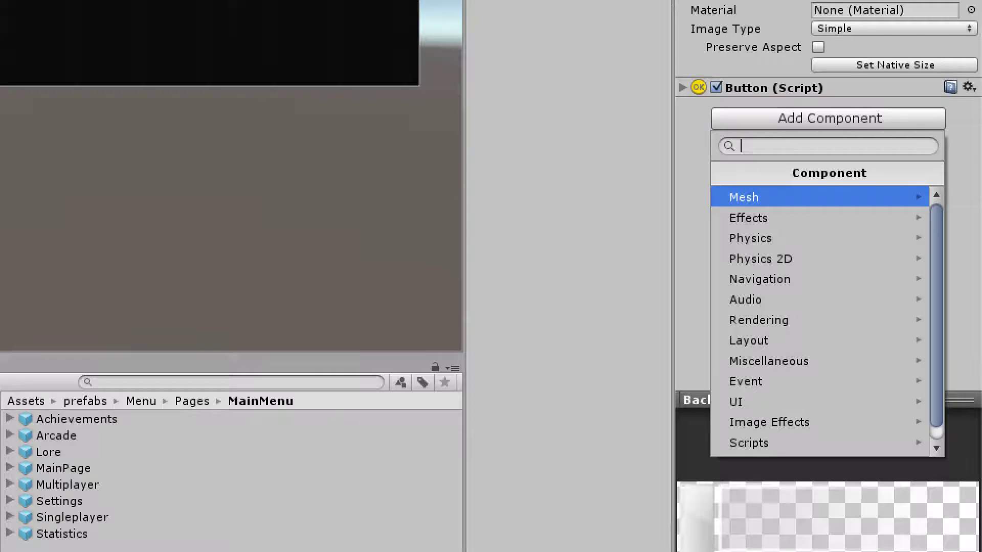
pyautogui.write('dynam')
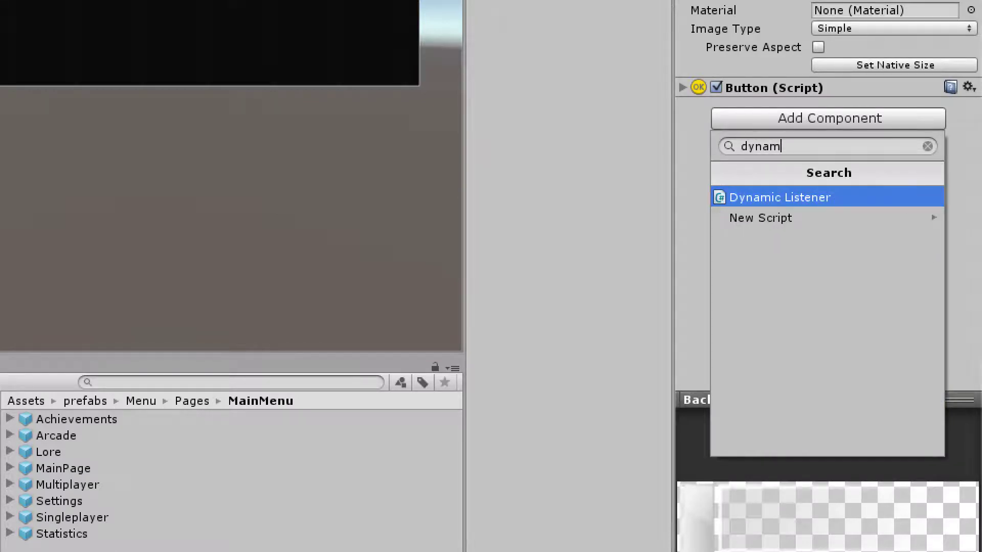
pyautogui.press('Return')
pyautogui.click(894, 142)
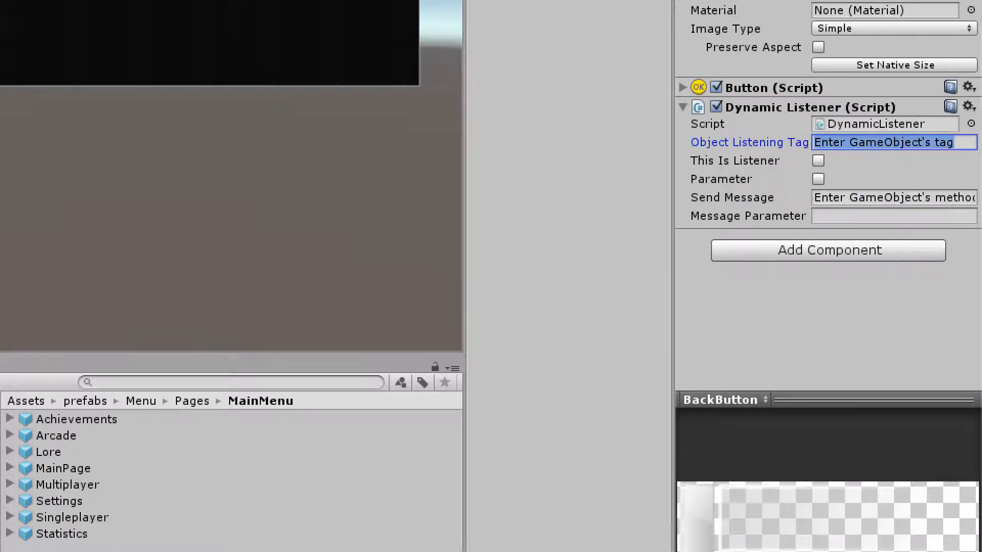
pyautogui.write('Menu')
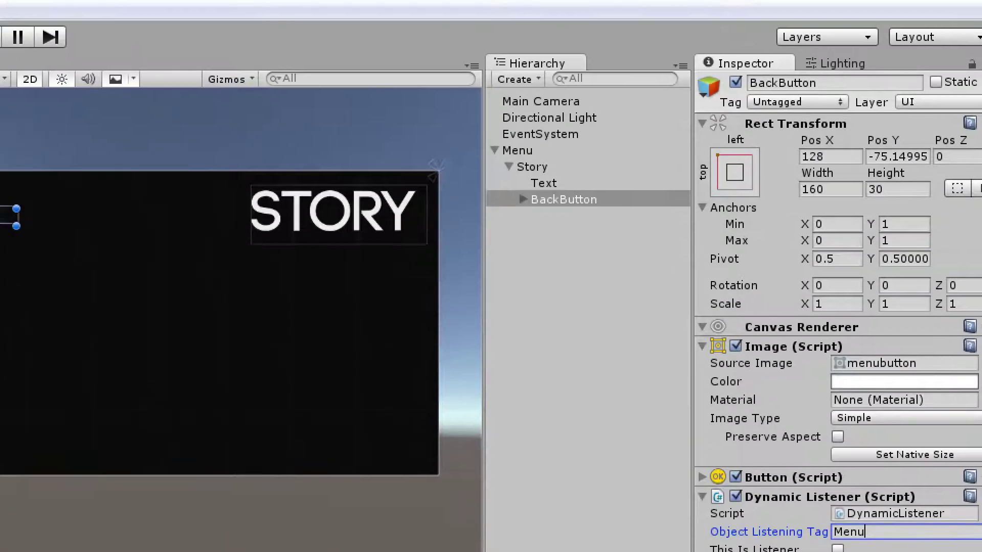
# - Check the tag assigned to the parent Menu object
pyautogui.click(517, 150)
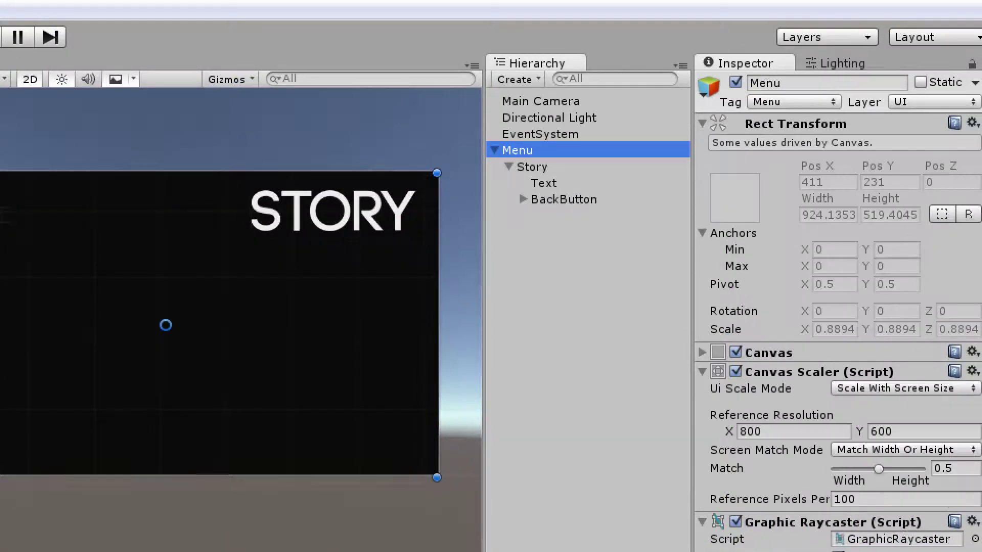
pyautogui.click(793, 101)
pyautogui.click(798, 462)
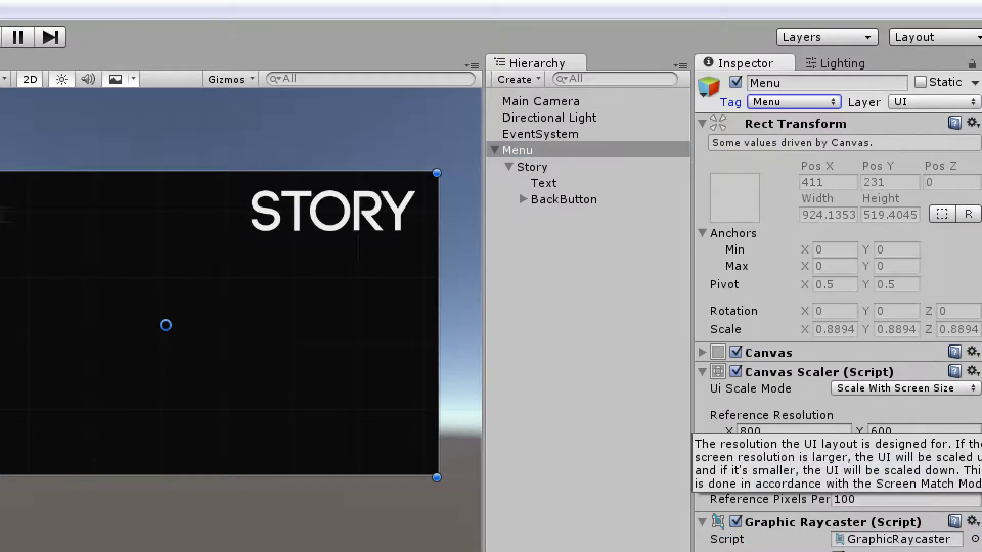
# - Enable Parameter on BackButton's Dynamic Listener, set Send Message to "SetNextPage" and Message Parameter to "main"
pyautogui.click(563, 200)
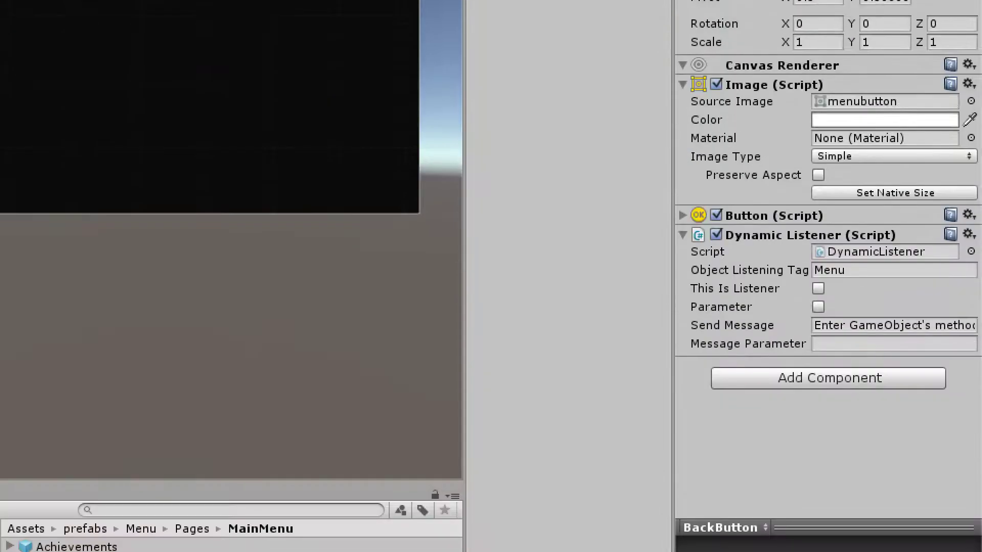
pyautogui.click(876, 270)
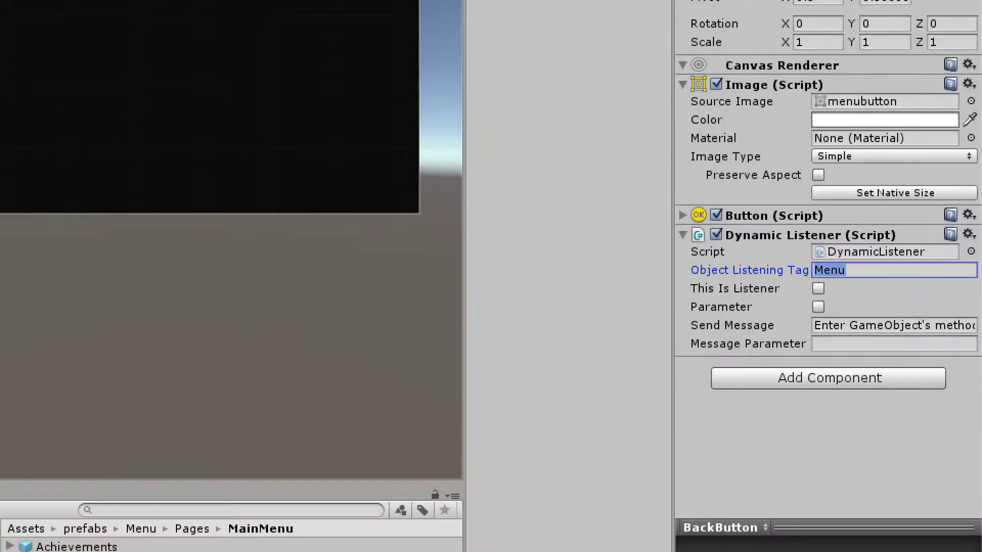
pyautogui.click(819, 307)
pyautogui.click(893, 325)
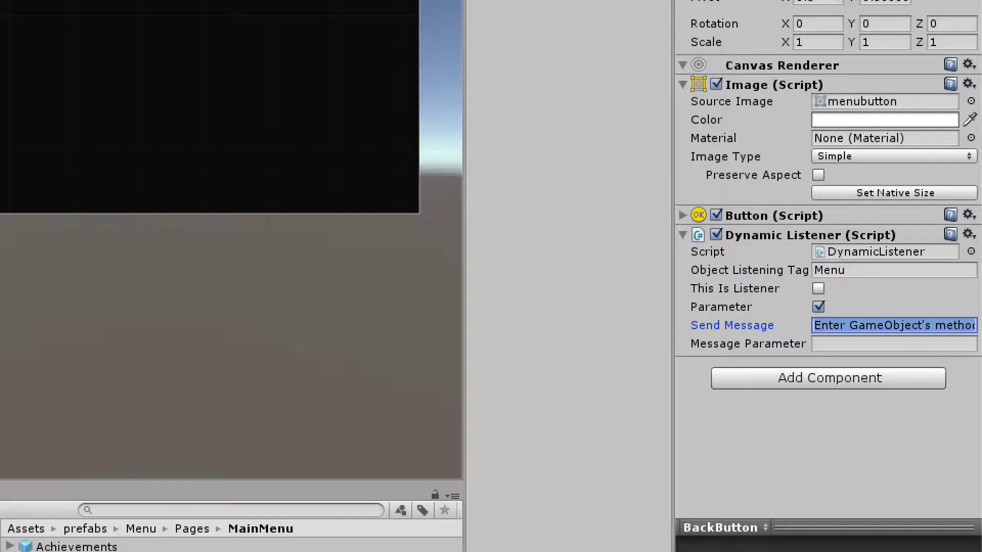
pyautogui.write('SetS')
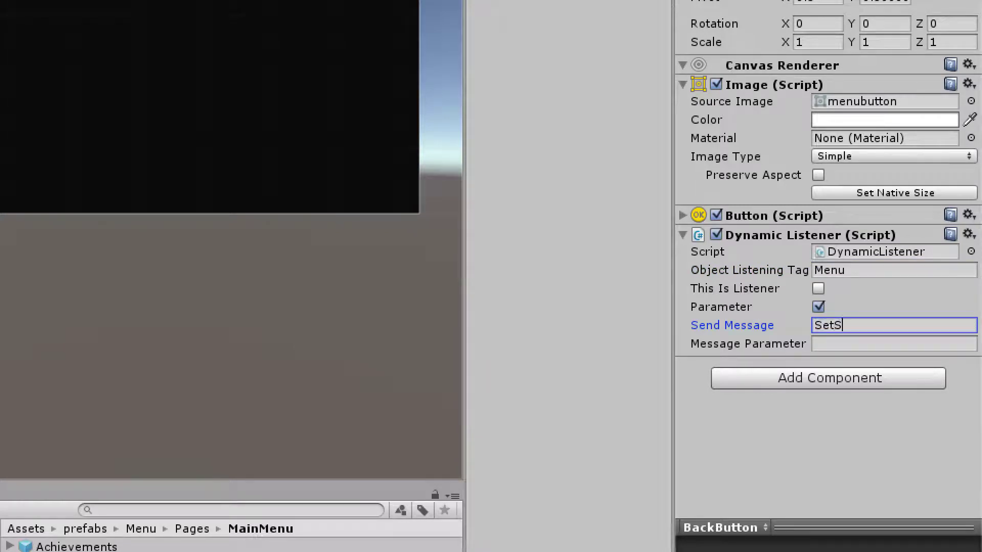
pyautogui.press('BackSpace')
pyautogui.write('NextPage')
pyautogui.press('Tab')
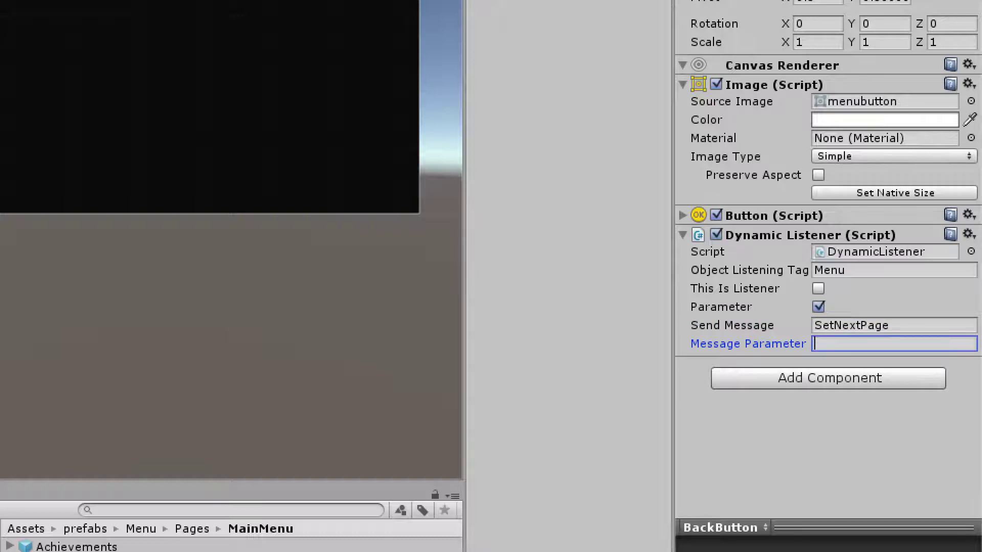
pyautogui.write('main')
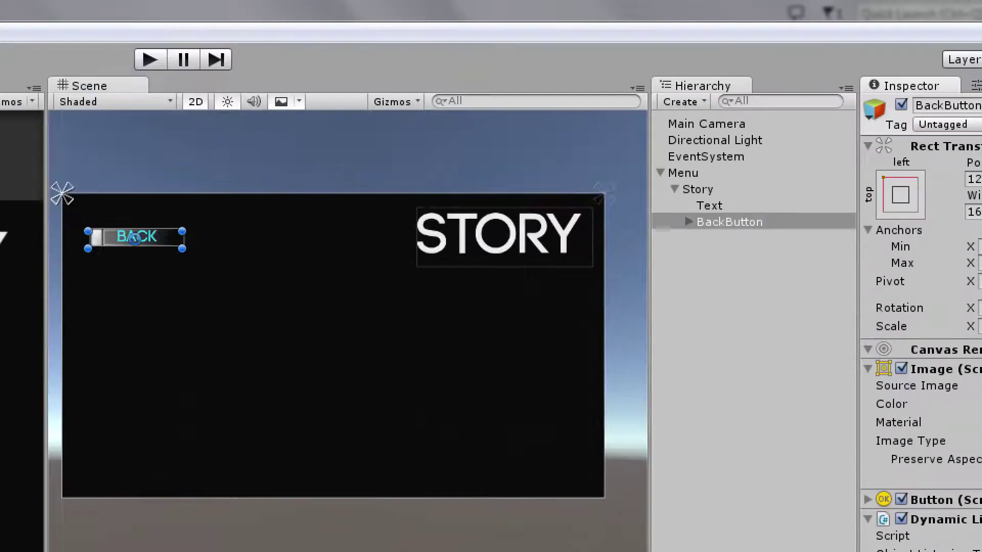
# - Compare the Menu Controller's first page and page name with BackButton's Message Parameter
pyautogui.click(683, 172)
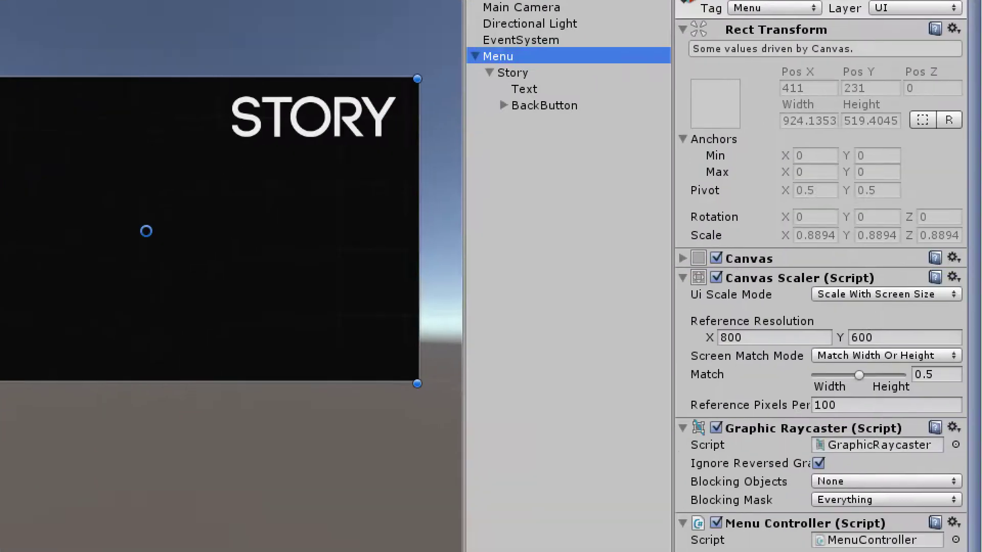
pyautogui.scroll(-2, 821, 276)
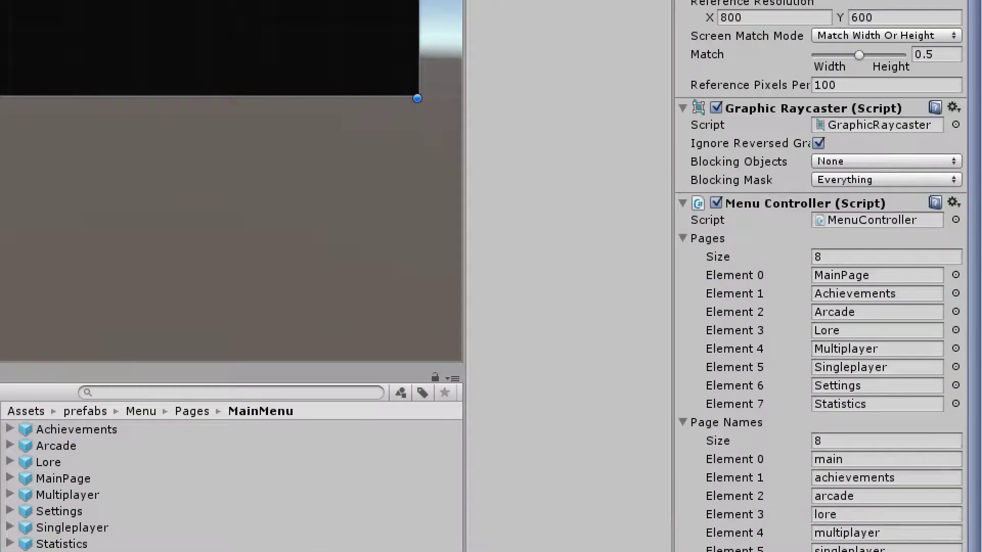
pyautogui.click(876, 275)
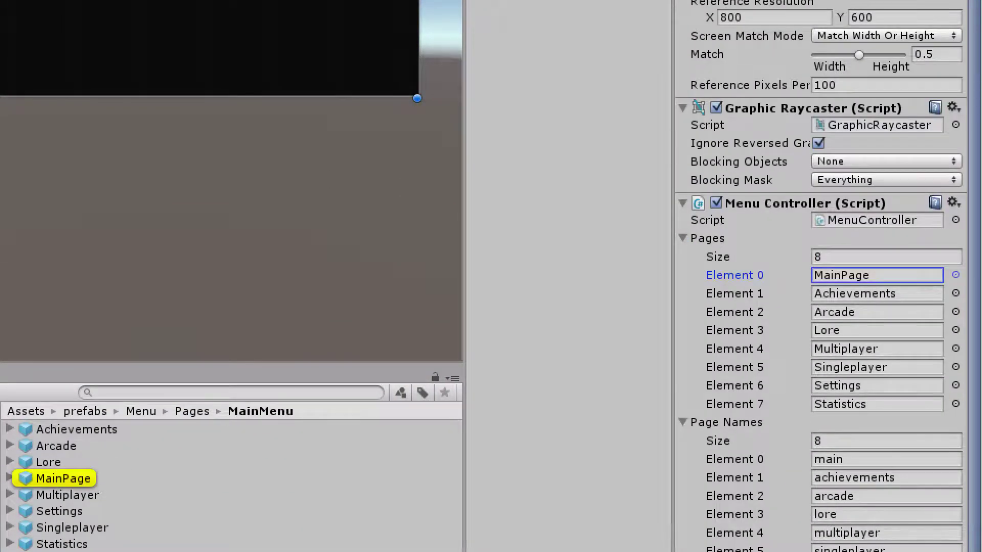
pyautogui.click(829, 460)
pyautogui.doubleClick(828, 460)
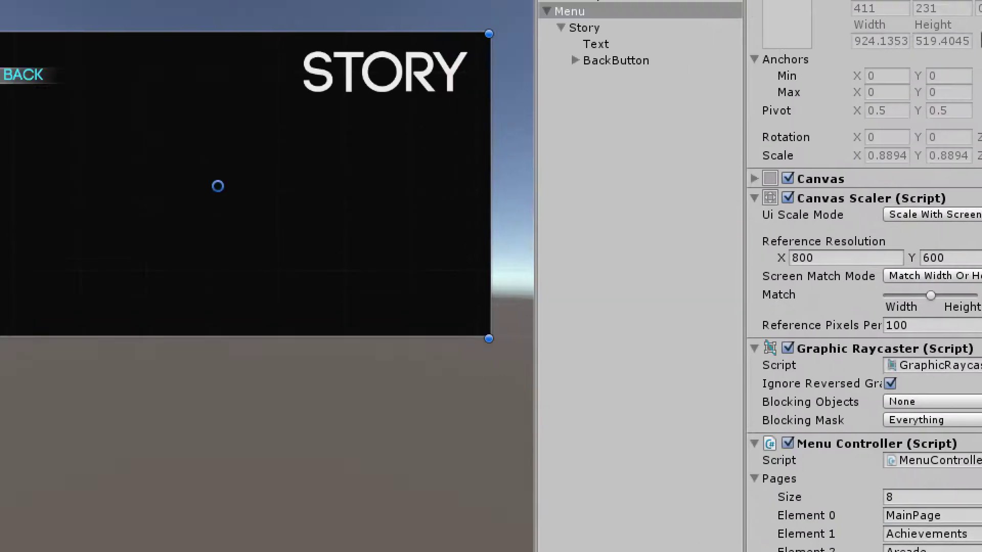
pyautogui.click(616, 60)
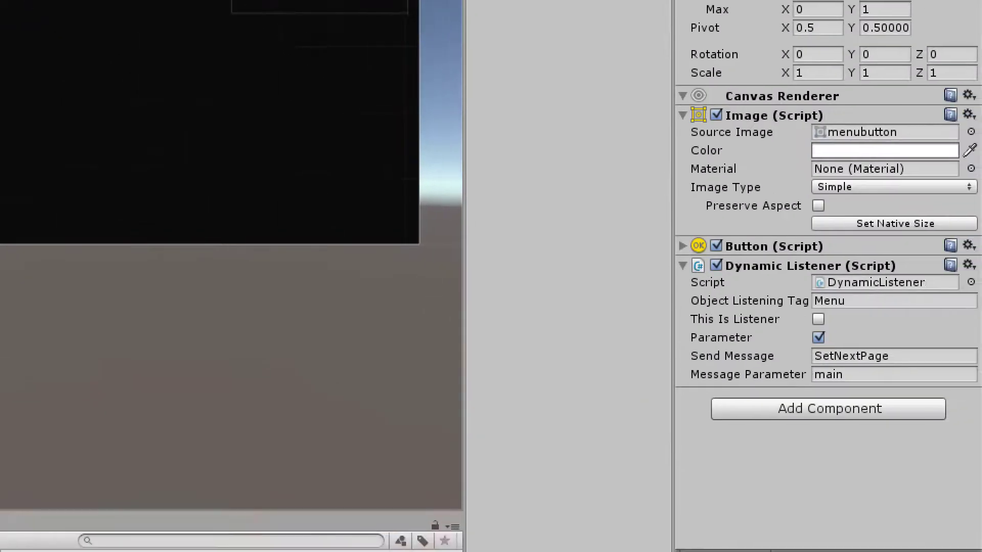
pyautogui.click(829, 374)
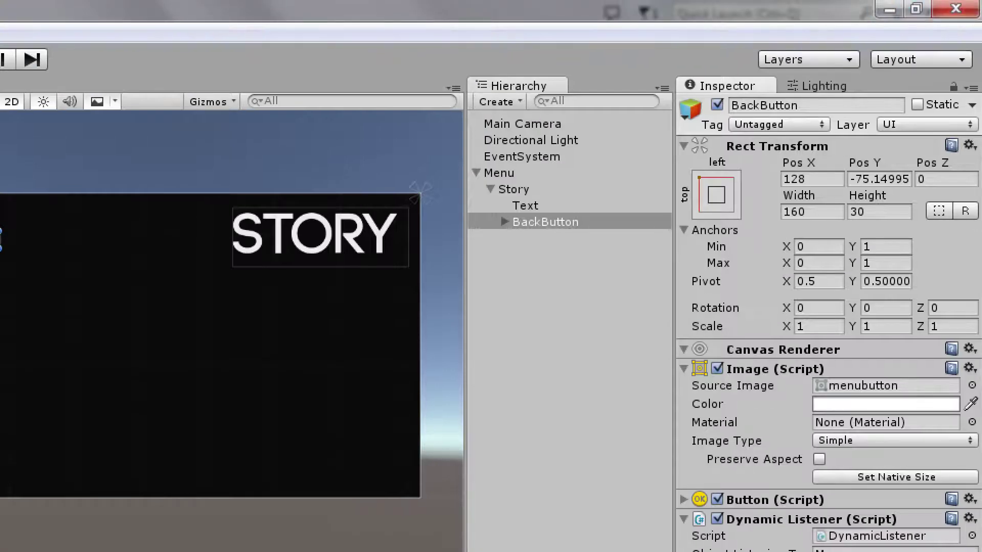
# - Save the Story page object as a prefab in the prefabs/Menu/Pages/MainMenu folder
pyautogui.click(490, 190)
pyautogui.click(513, 190)
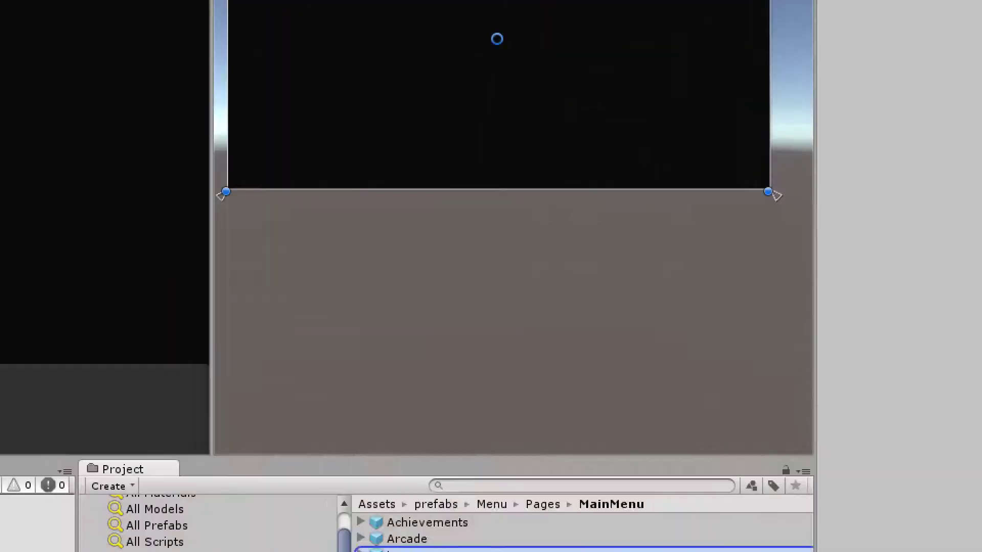
pyautogui.scroll(-2, 368, 369)
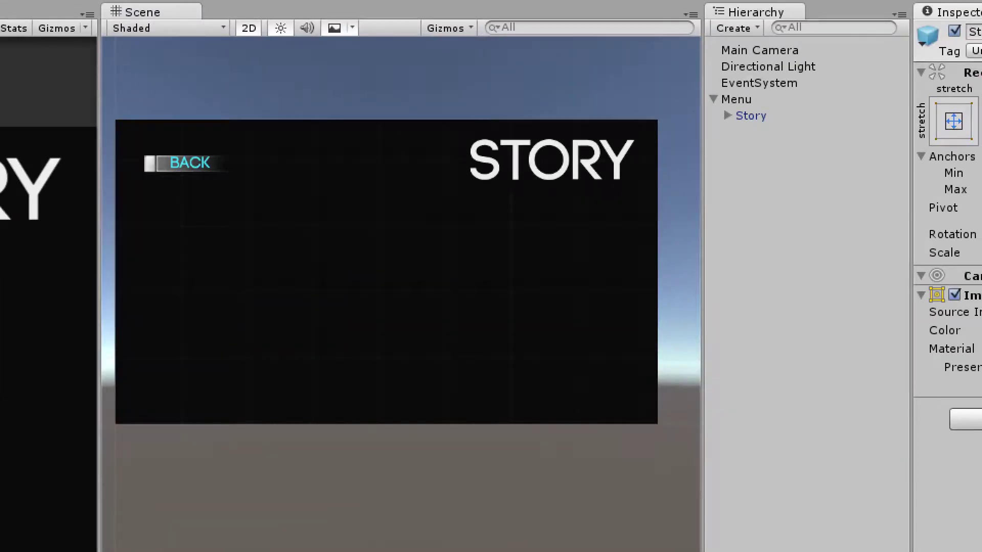
# - Increase the Menu Controller's Pages size to 9 and assign the Story page prefab to Element 8
pyautogui.click(736, 99)
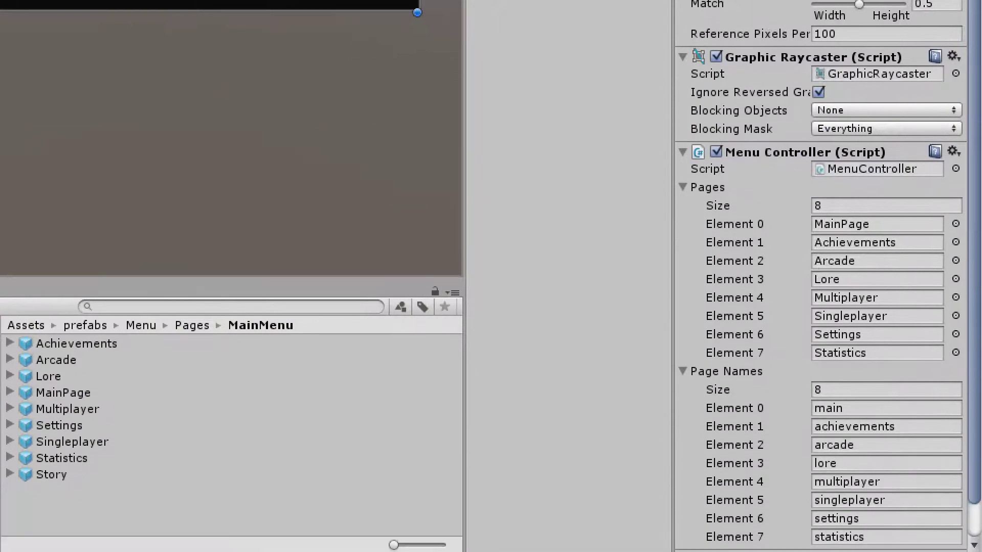
pyautogui.click(886, 205)
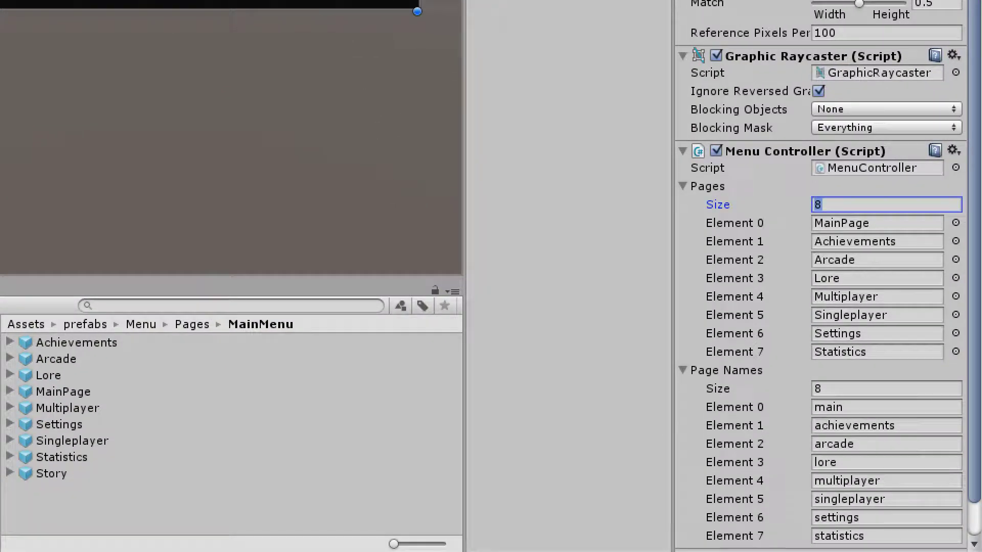
pyautogui.write('9')
pyautogui.press('Return')
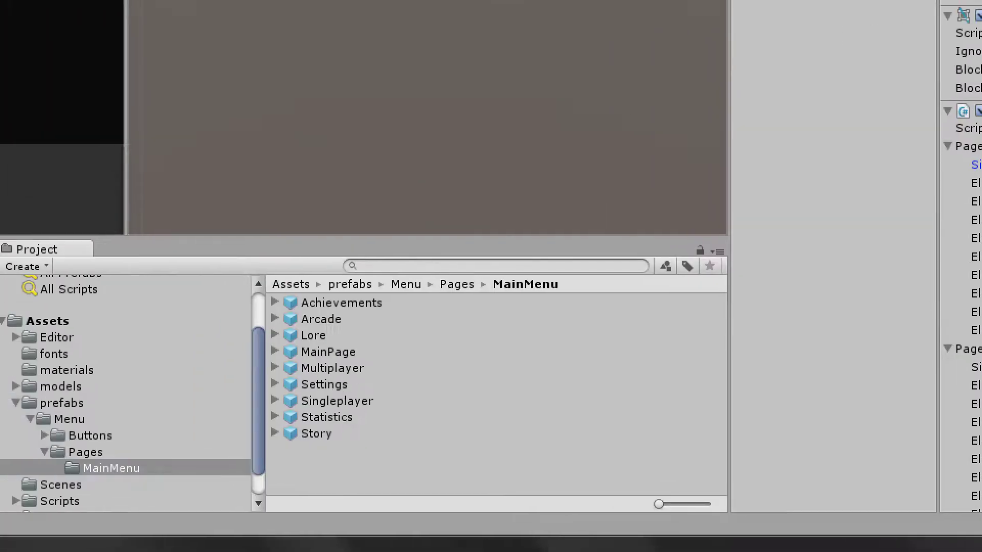
pyautogui.moveTo(316, 434); pyautogui.dragTo(878, 334)
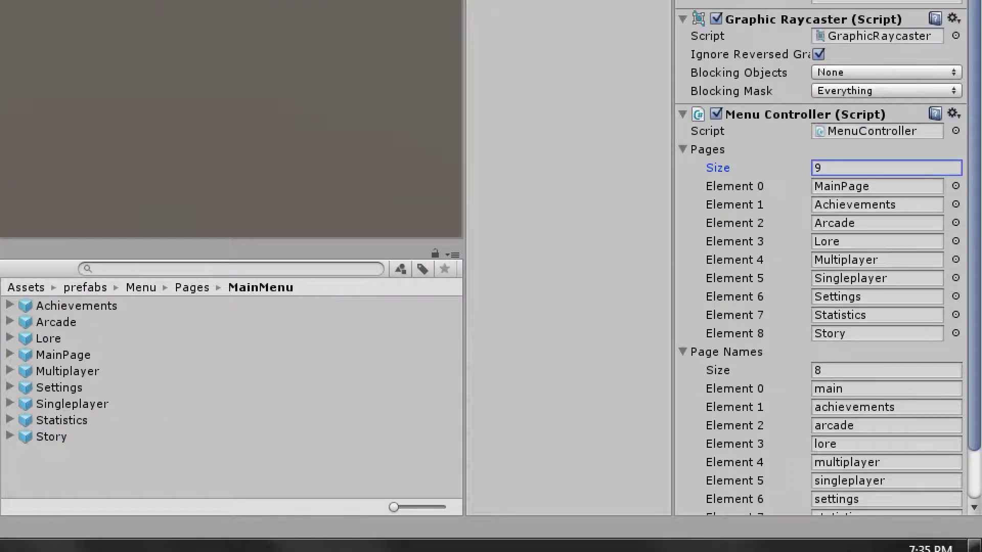
# - Increase the Menu Controller's Page Names size to 9 and name Element 8 "story"
pyautogui.click(885, 370)
pyautogui.write('9')
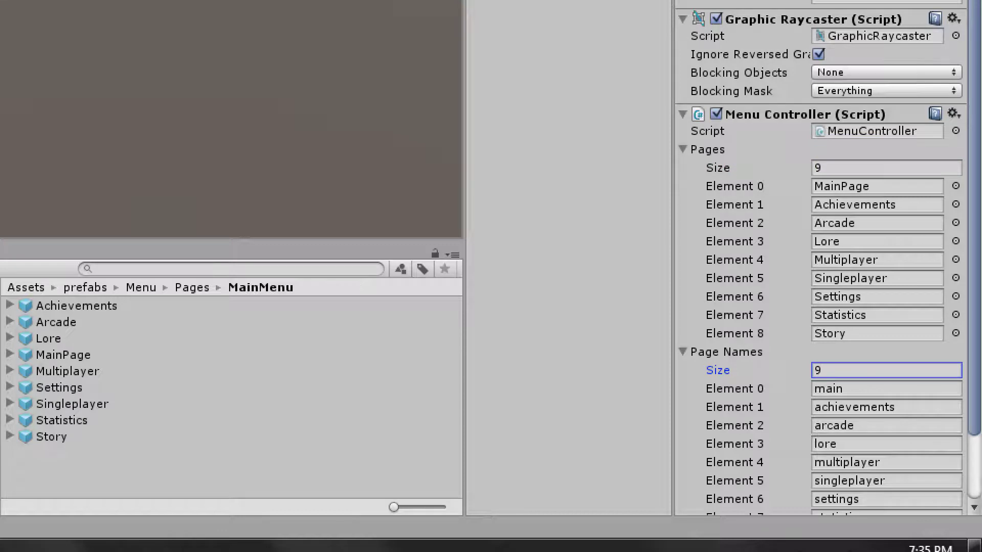
pyautogui.scroll(-2, 820, 307)
pyautogui.doubleClick(886, 464)
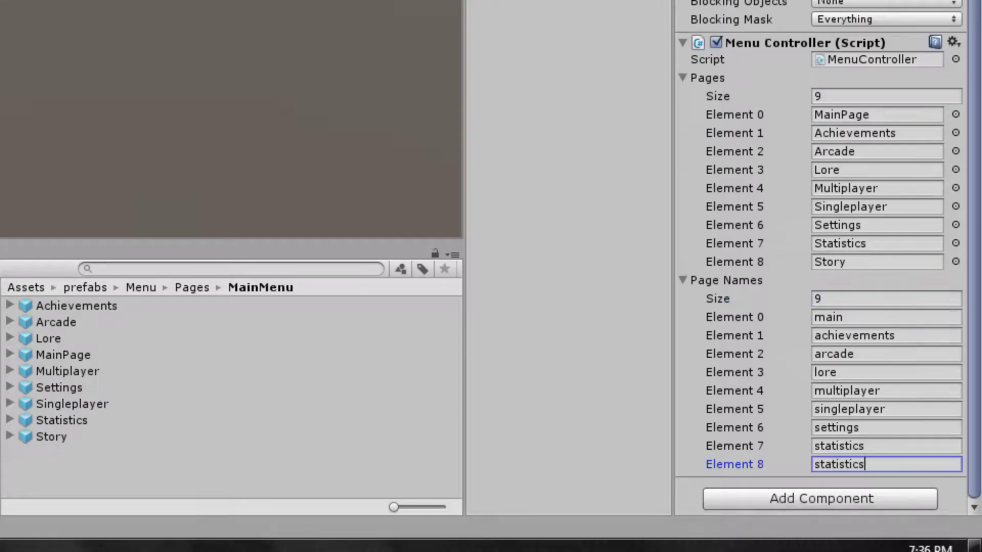
pyautogui.write('stro')
pyautogui.press('BackSpace')
pyautogui.press('BackSpace')
pyautogui.write('ory')
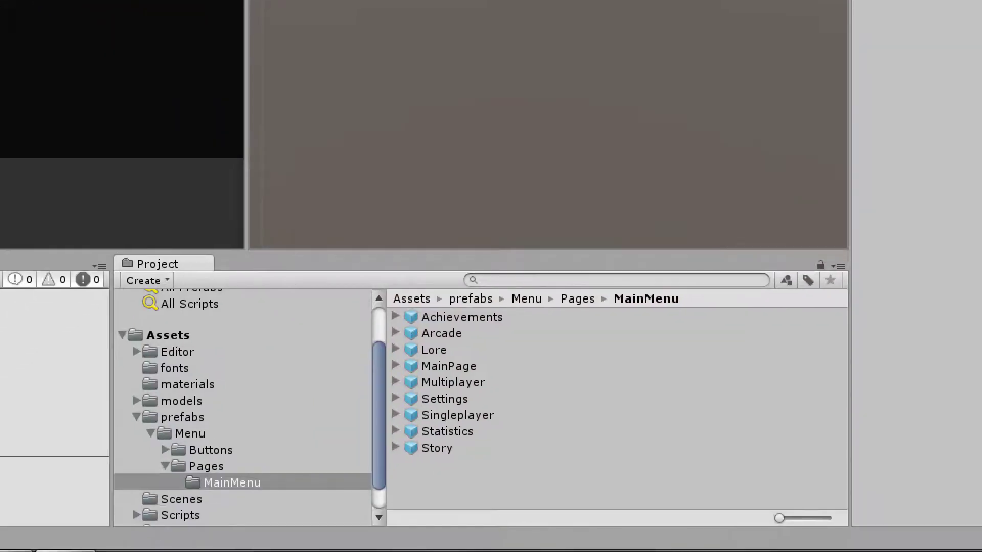
# - Add a Dynamic Listener to the Story button prefab in Buttons/MainMenu and set its Object Listening Tag to "Menu"
pyautogui.click(164, 450)
pyautogui.click(232, 466)
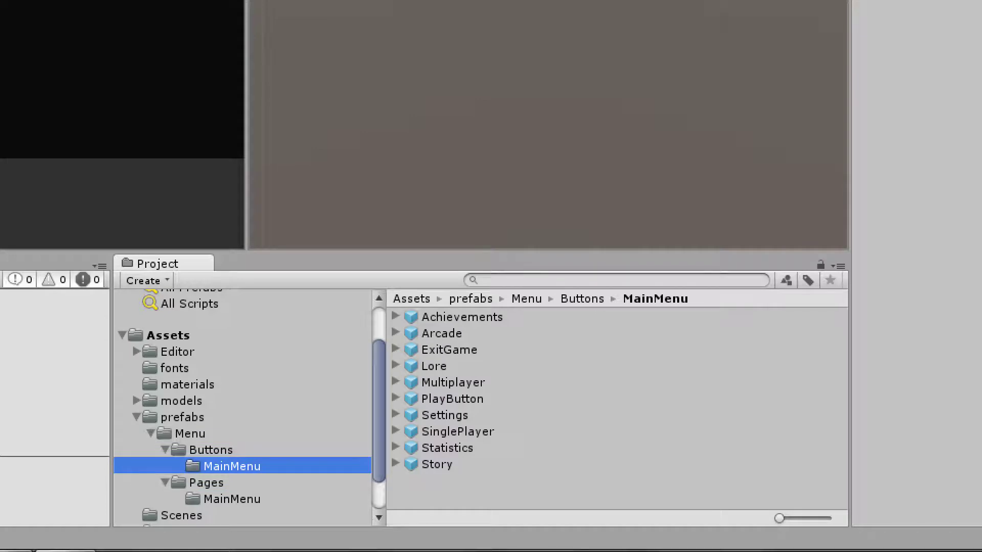
pyautogui.click(437, 464)
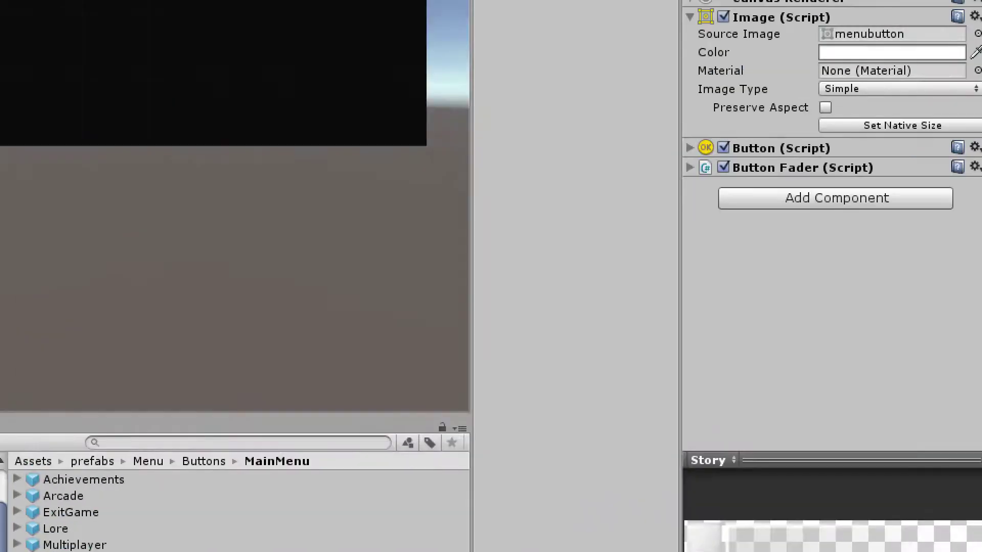
pyautogui.click(835, 198)
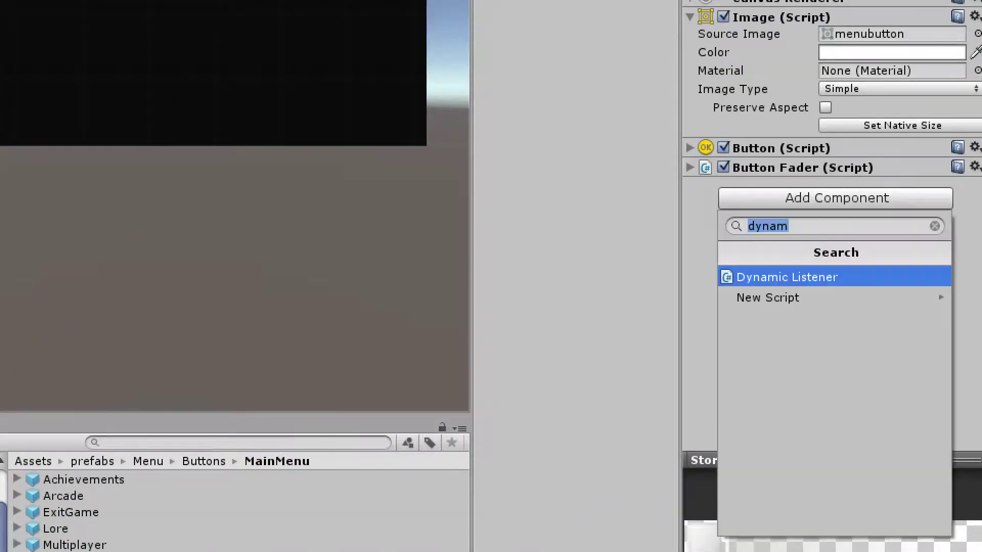
pyautogui.write('dyn')
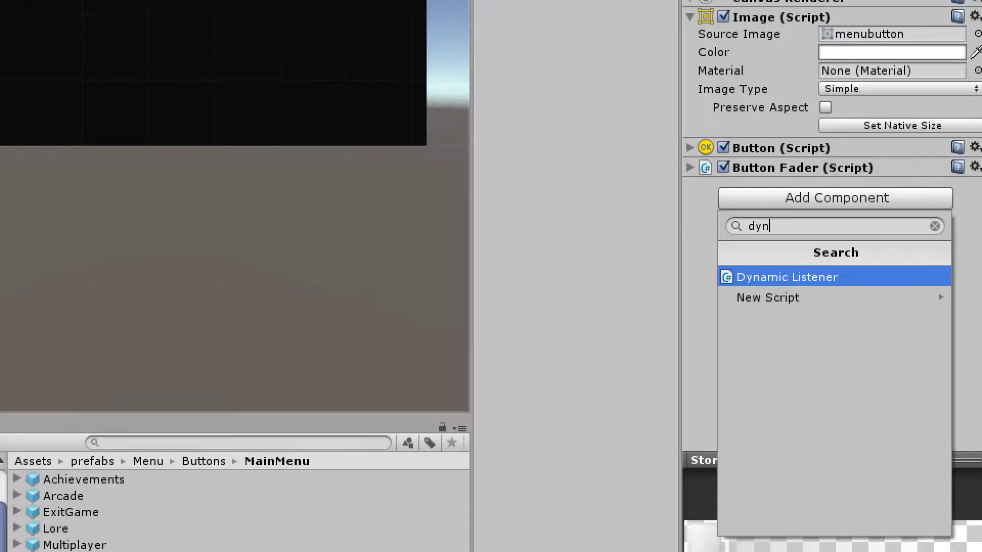
pyautogui.press('Return')
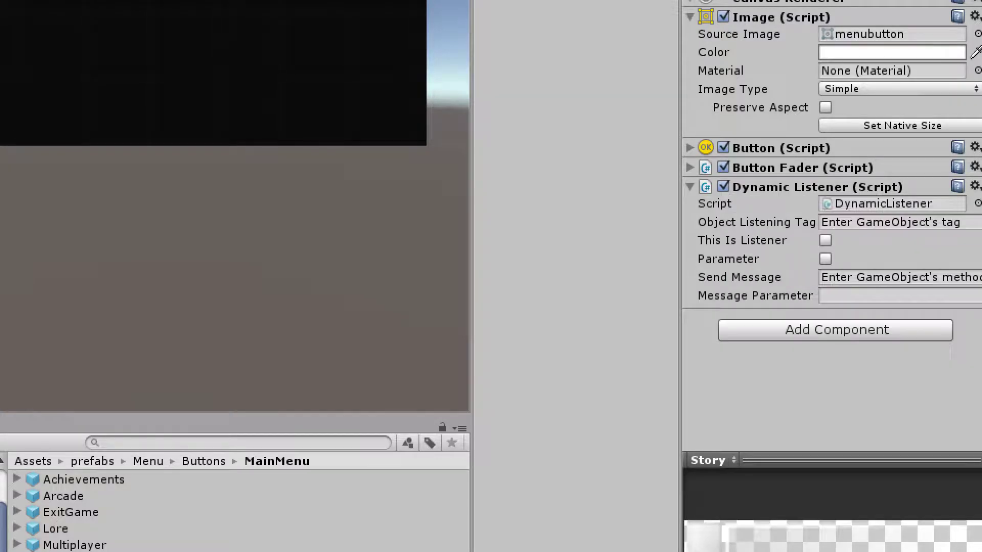
pyautogui.click(953, 230)
pyautogui.write('Menu')
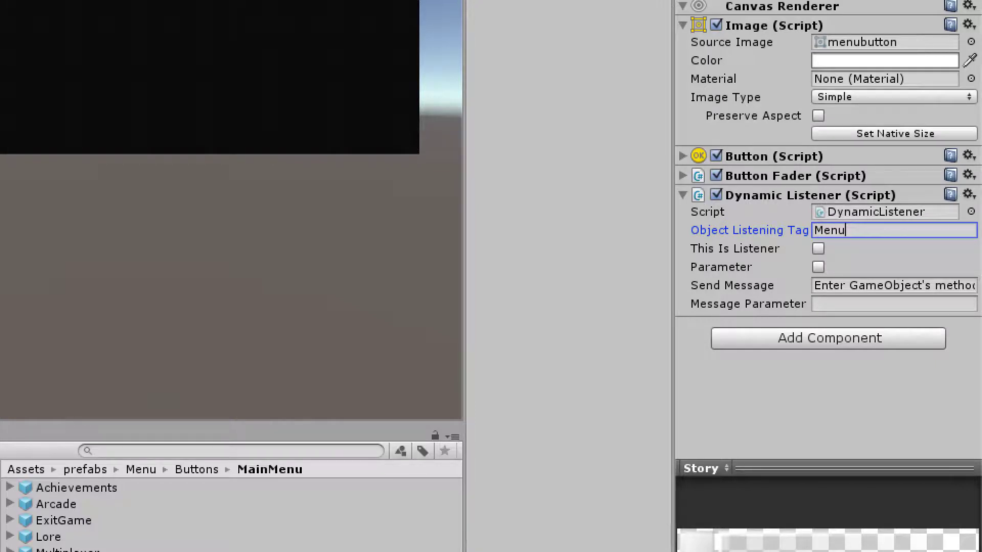
# - Enable Parameter on the Story button's Dynamic Listener, with Send Message "SetNextPage" and Message Parameter "story"
pyautogui.click(819, 267)
pyautogui.click(894, 285)
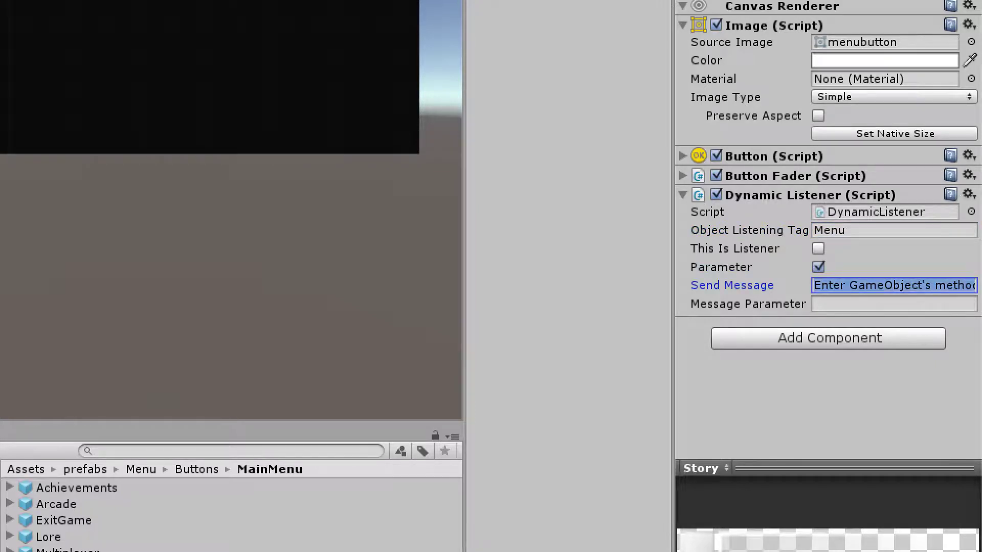
pyautogui.write('SetNextPage')
pyautogui.click(815, 304)
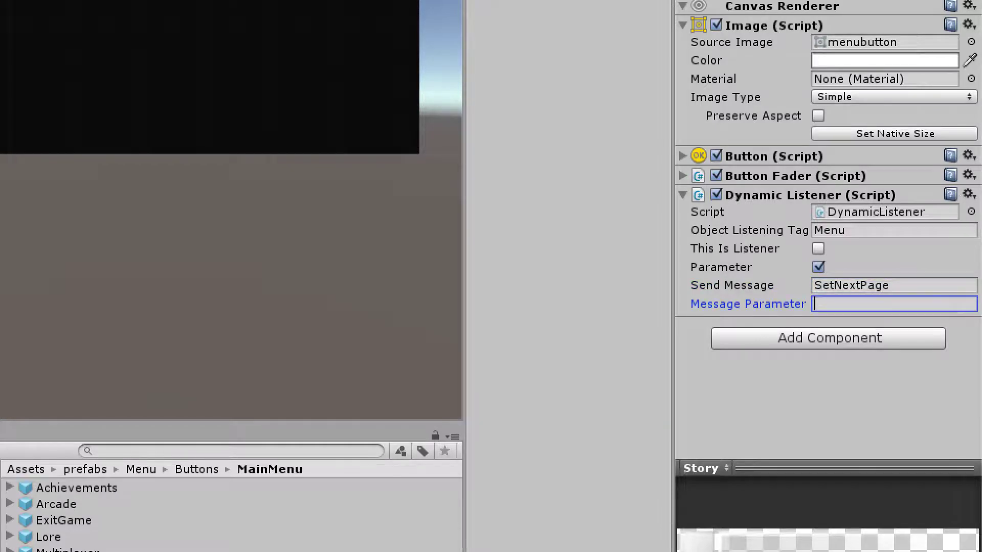
pyautogui.write('story')
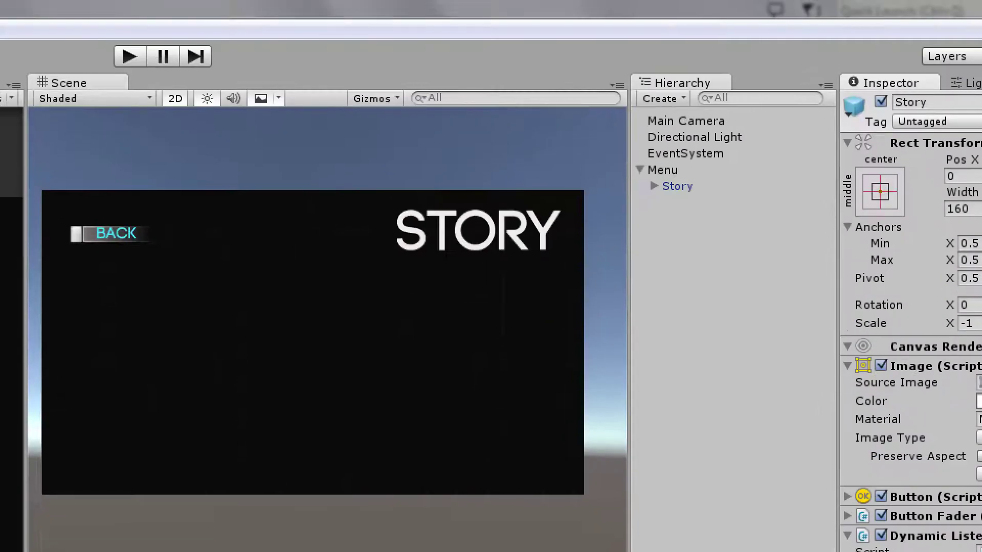
# - Delete the Story page instance from Menu in the scene hierarchy and end the trial run of the scene
pyautogui.click(678, 188)
pyautogui.rightClick(678, 187)
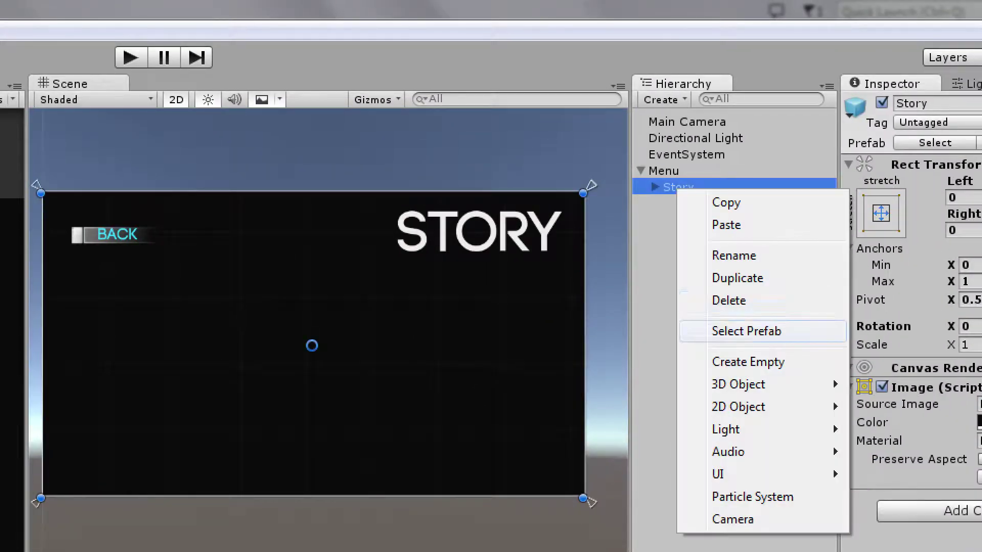
pyautogui.click(696, 301)
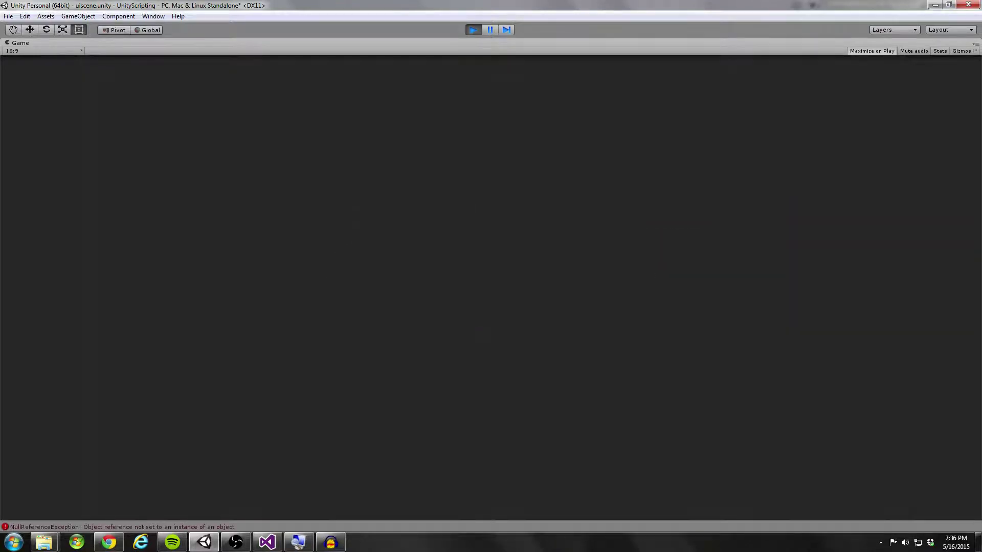
pyautogui.hotkey('ctrl', 'p')
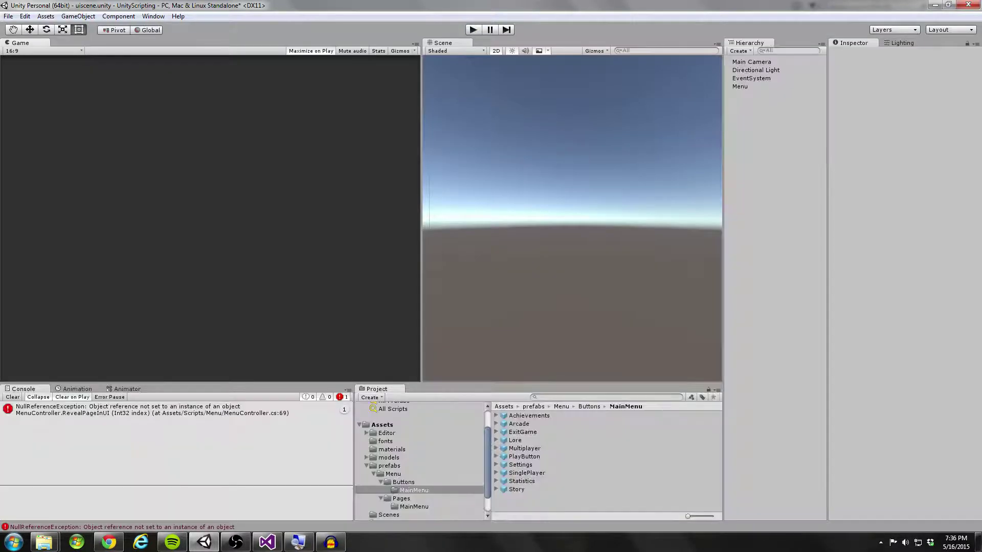
# - Add the Transition script to the Story page prefab in the Pages/MainMenu folder
pyautogui.click(517, 489)
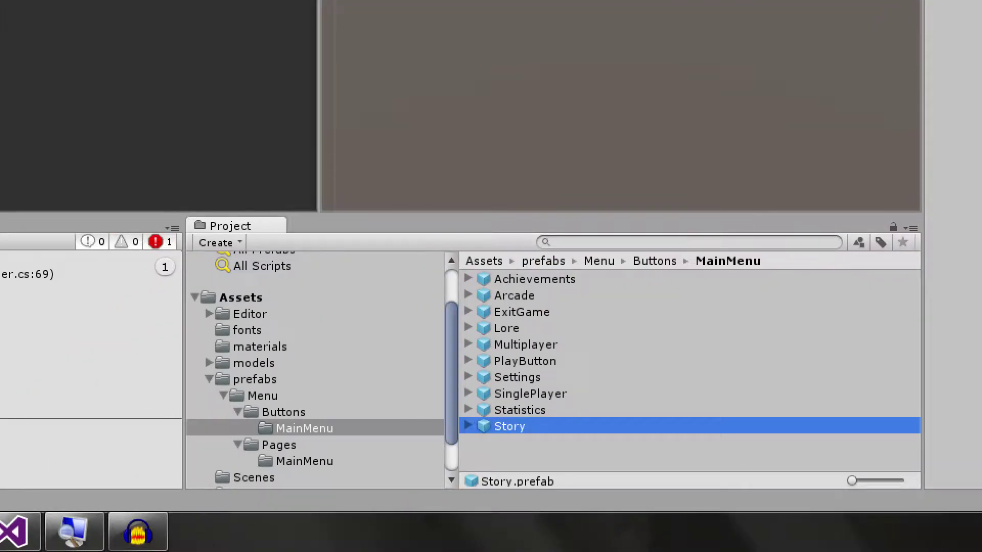
pyautogui.click(305, 461)
pyautogui.click(510, 410)
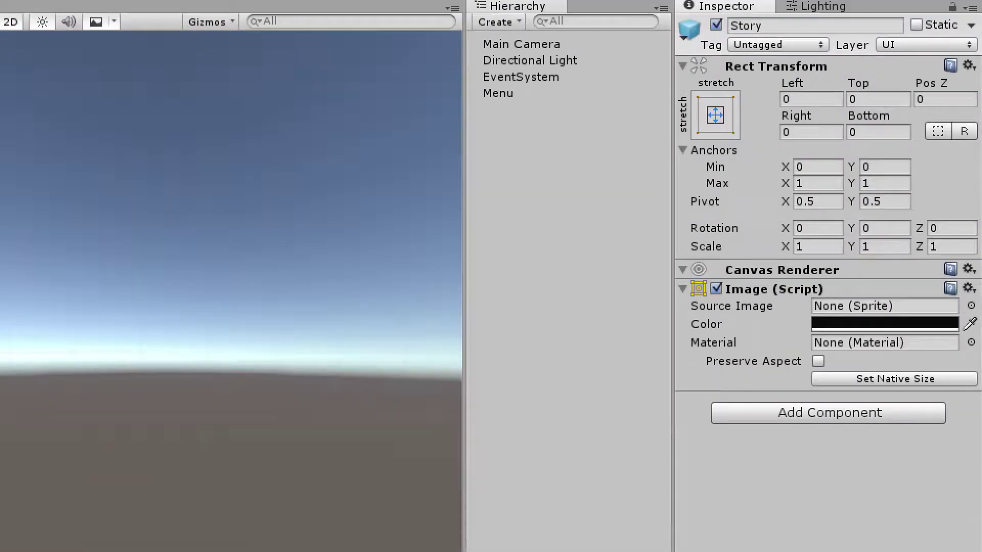
pyautogui.click(829, 412)
pyautogui.write('tra')
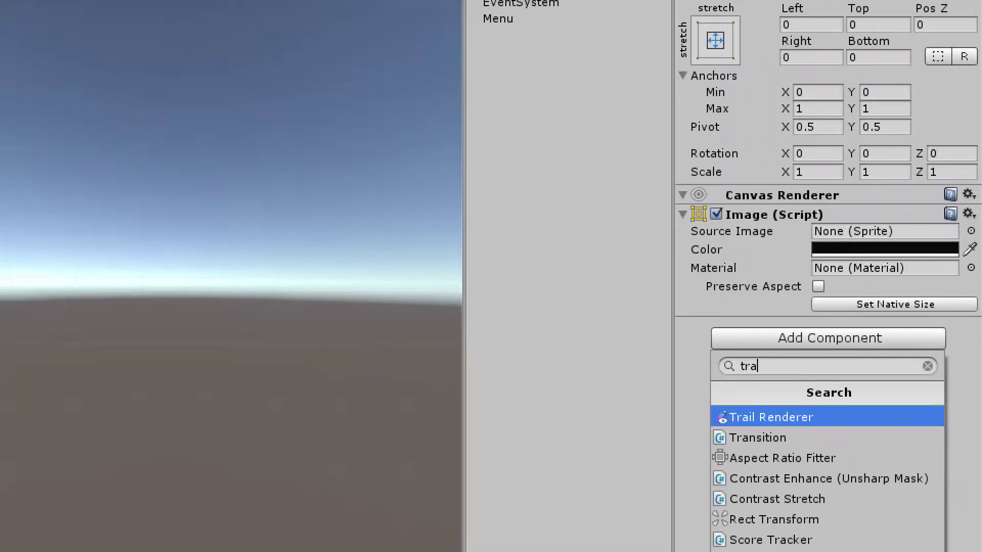
pyautogui.write('ns')
pyautogui.press('Return')
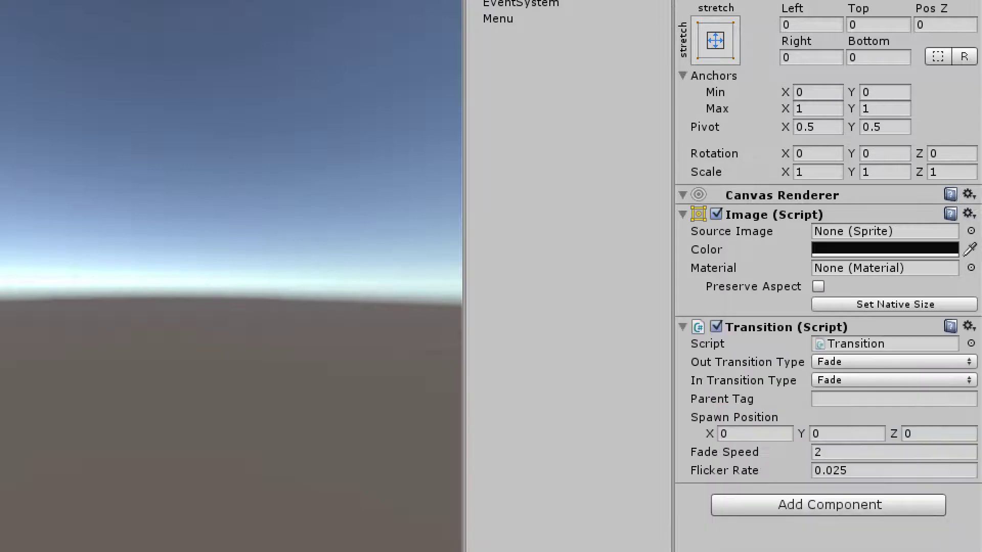
# - Set the Story page's Transition to Fade for both out and in, with Parent Tag "Menu" and Fade Speed 5
pyautogui.click(894, 362)
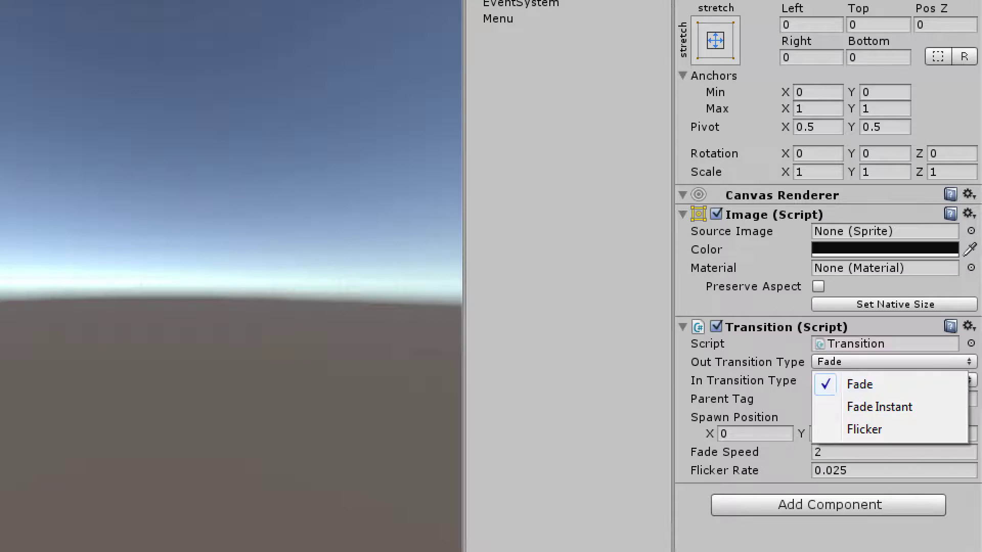
pyautogui.click(890, 384)
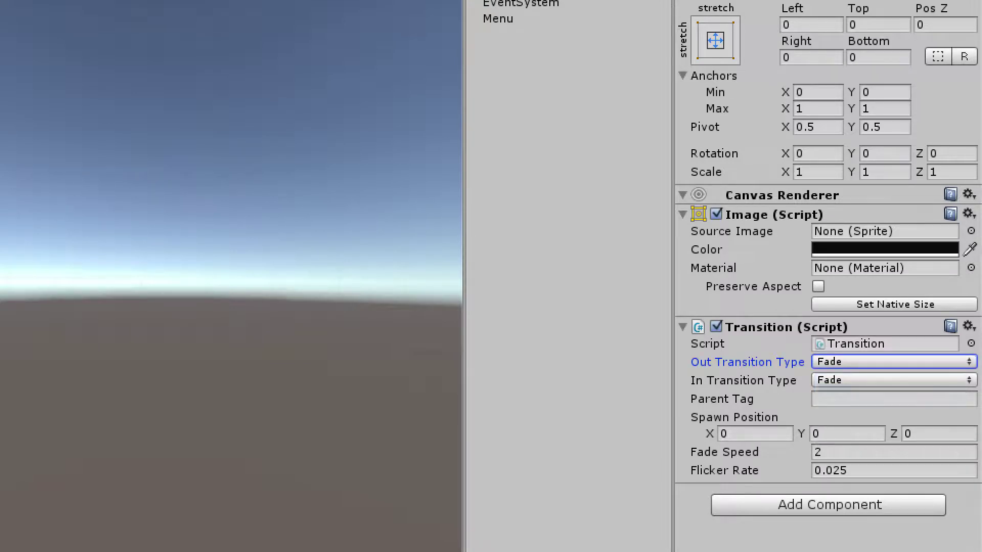
pyautogui.click(890, 380)
pyautogui.click(890, 402)
pyautogui.click(890, 399)
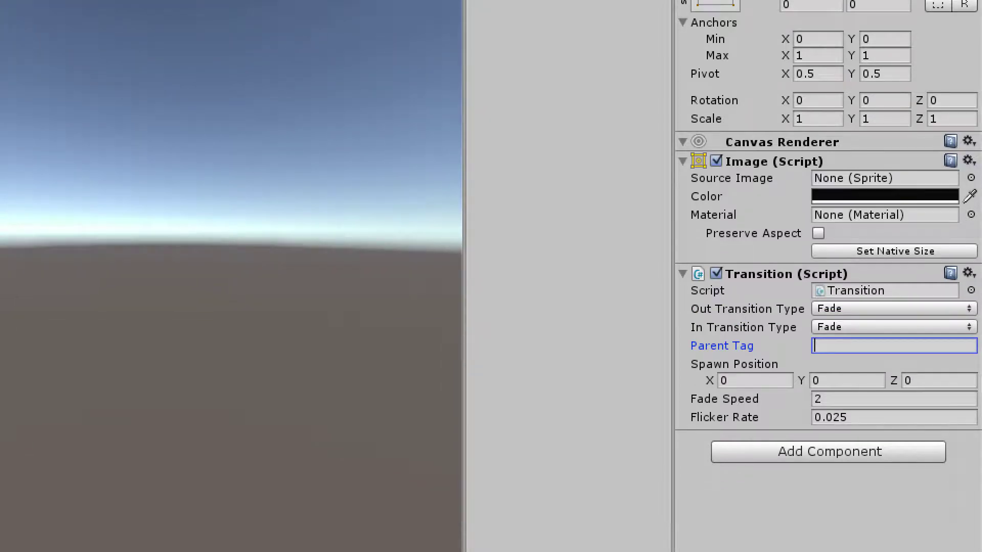
pyautogui.write('Menu')
pyautogui.press('Tab')
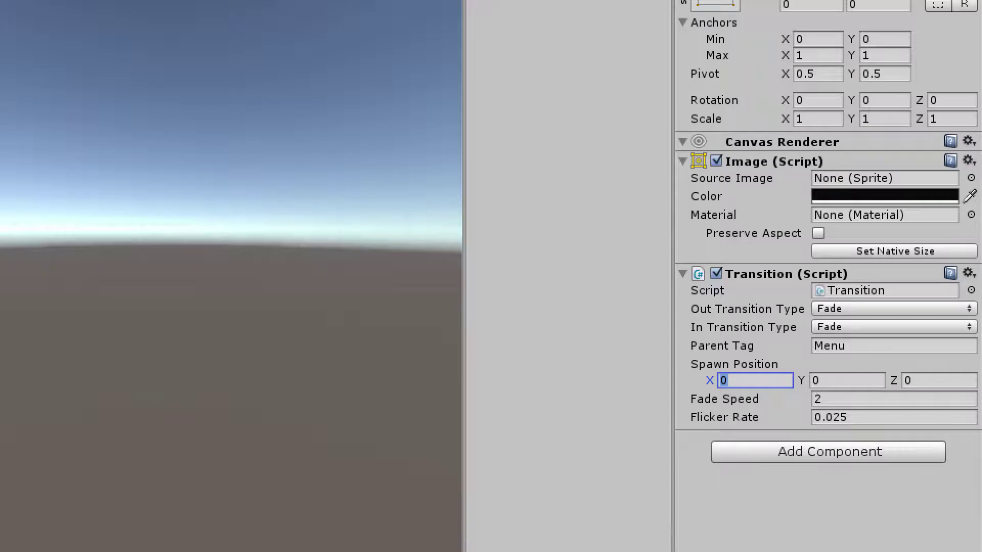
pyautogui.click(818, 399)
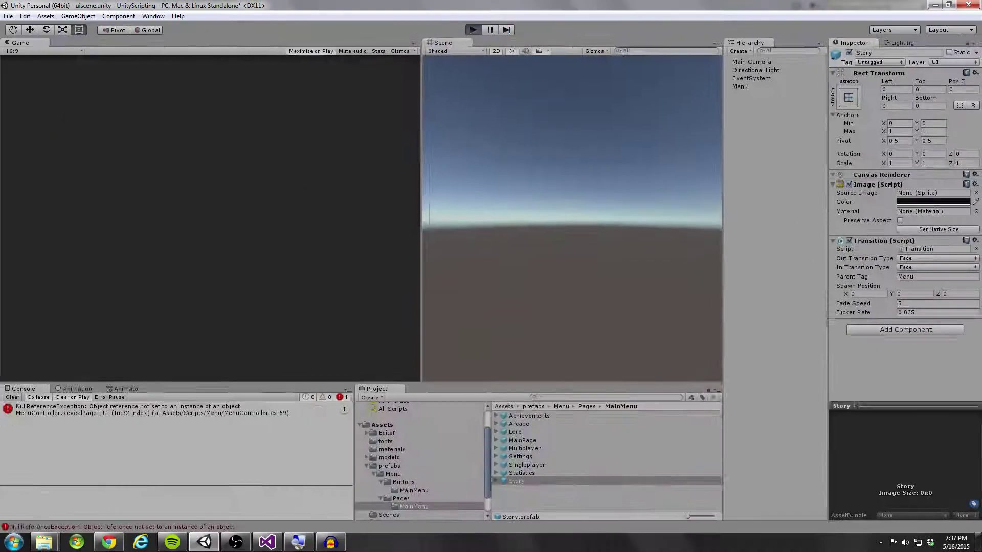
# - Play-test the Story page and preview it at the 5:4, Standalone (1024x768) and 16:9 aspect ratios
pyautogui.hotkey('ctrl', 'p')
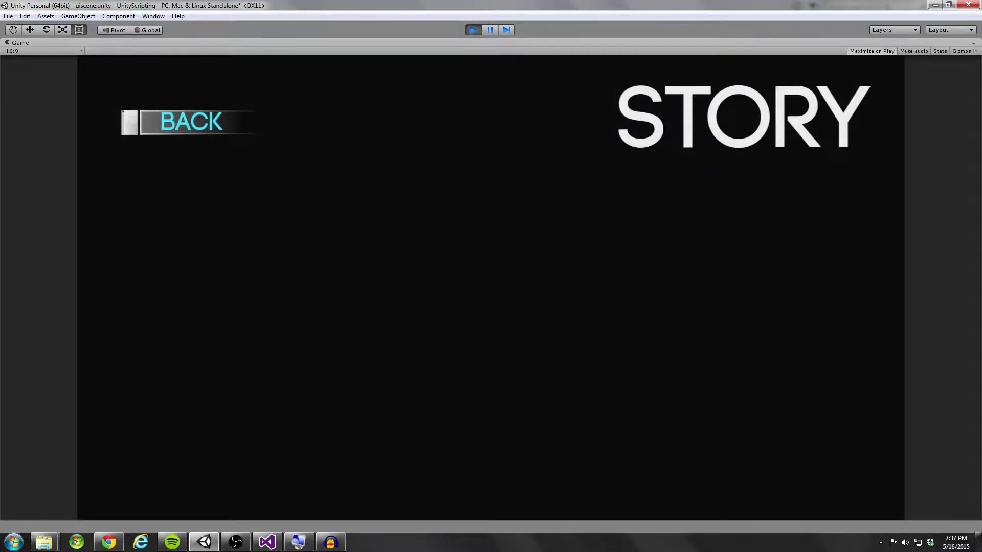
pyautogui.click(43, 51)
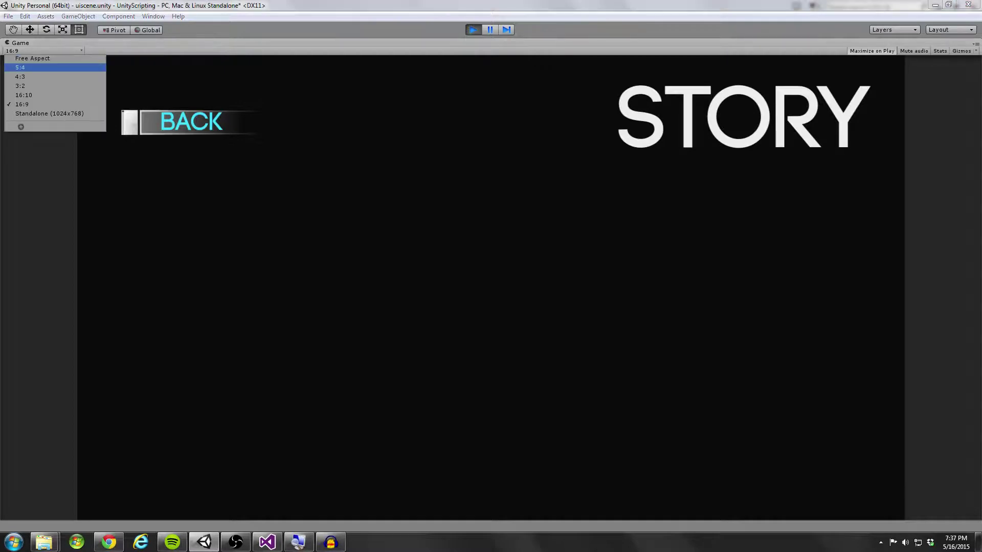
pyautogui.click(43, 67)
pyautogui.click(43, 51)
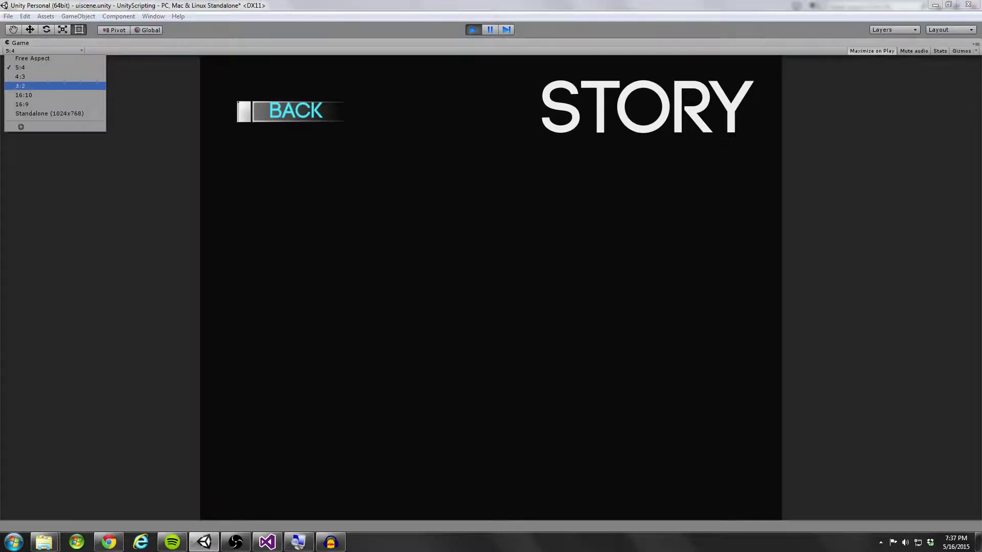
pyautogui.click(31, 110)
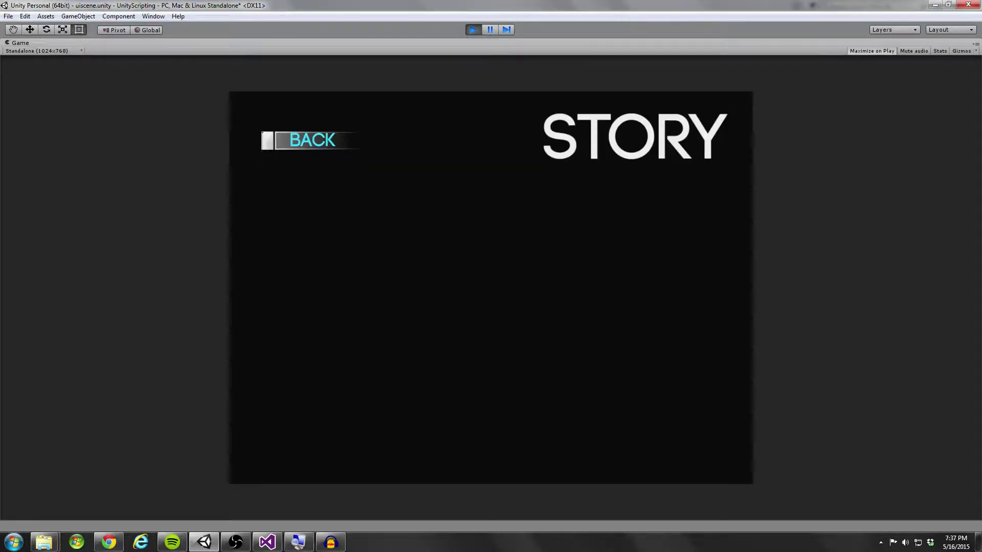
pyautogui.click(43, 50)
pyautogui.click(20, 67)
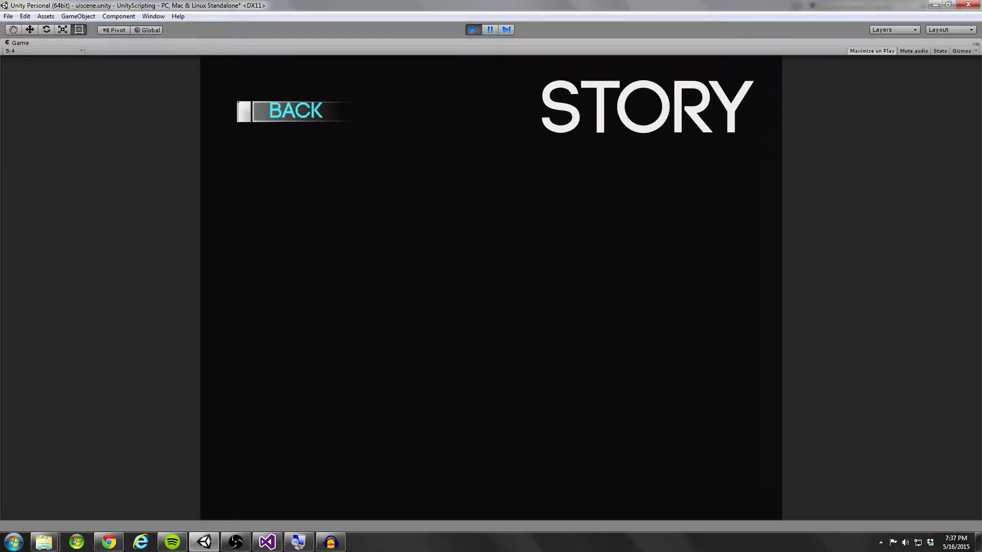
pyautogui.click(43, 51)
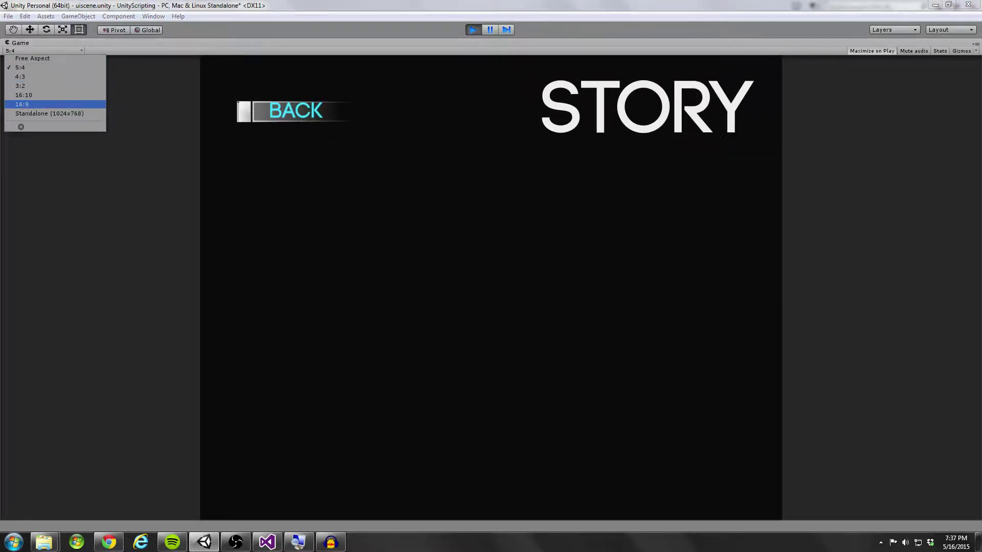
pyautogui.click(20, 102)
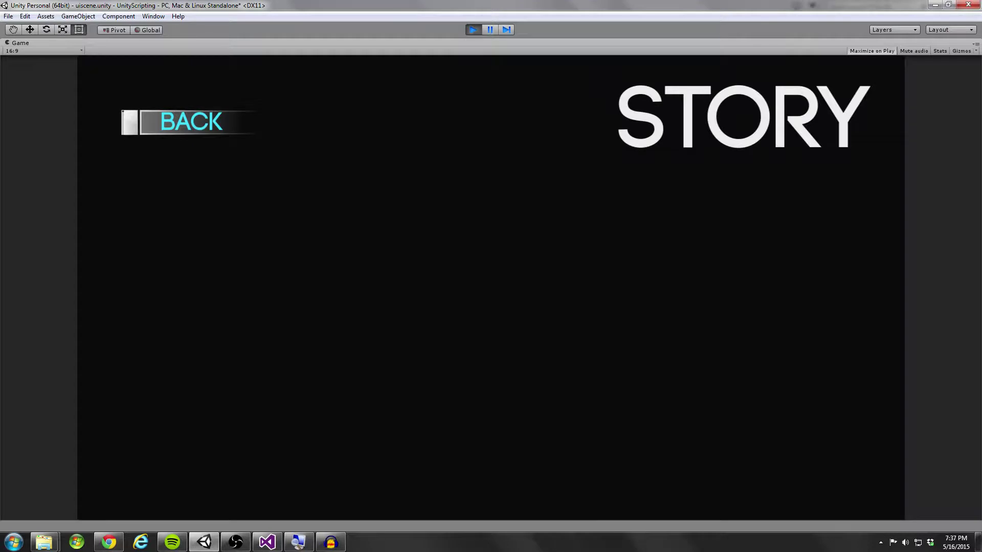
pyautogui.hotkey('ctrl', 'p')
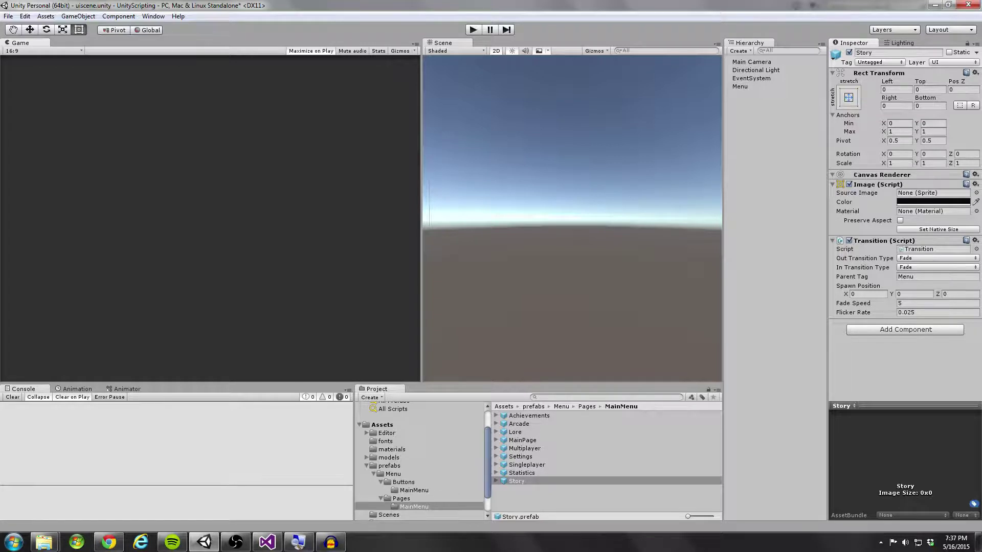
# - Place the Story page prefab under Menu in the scene and widen its title text box to about 532
pyautogui.moveTo(517, 481); pyautogui.dragTo(740, 86)
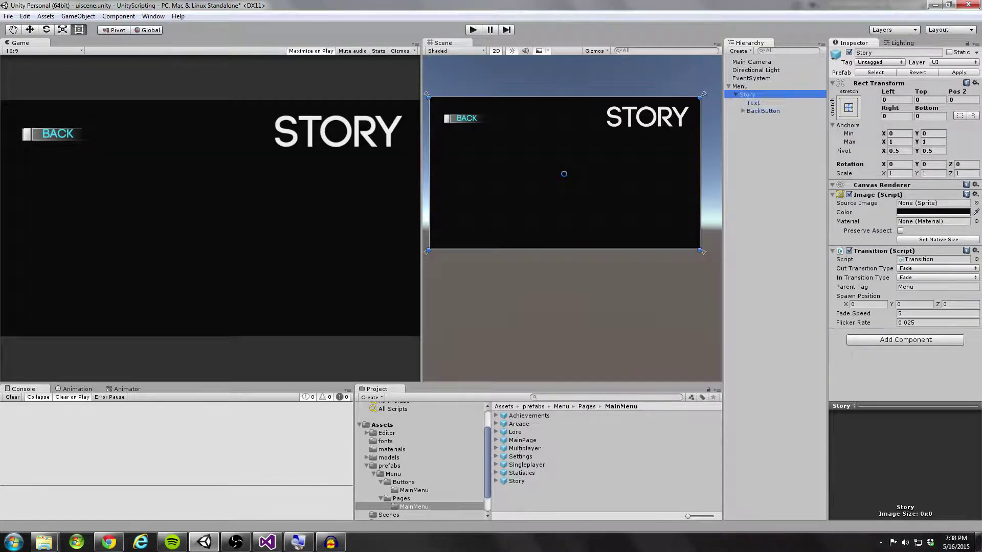
pyautogui.click(753, 102)
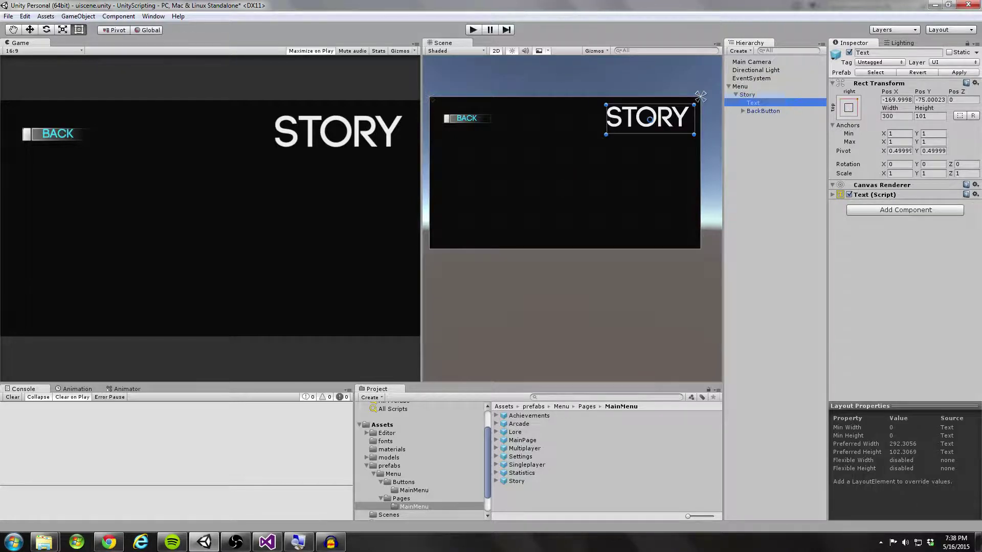
pyautogui.click(465, 118)
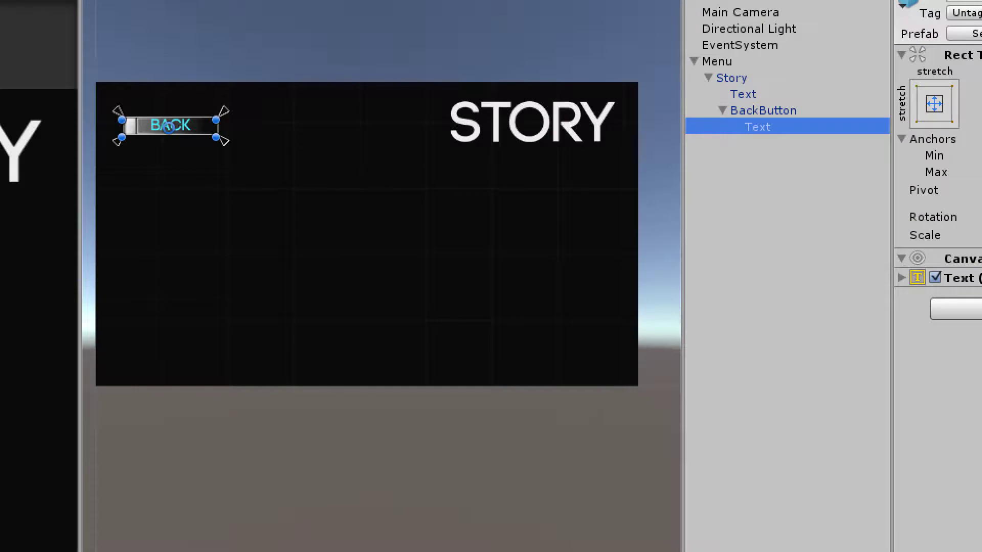
pyautogui.click(537, 128)
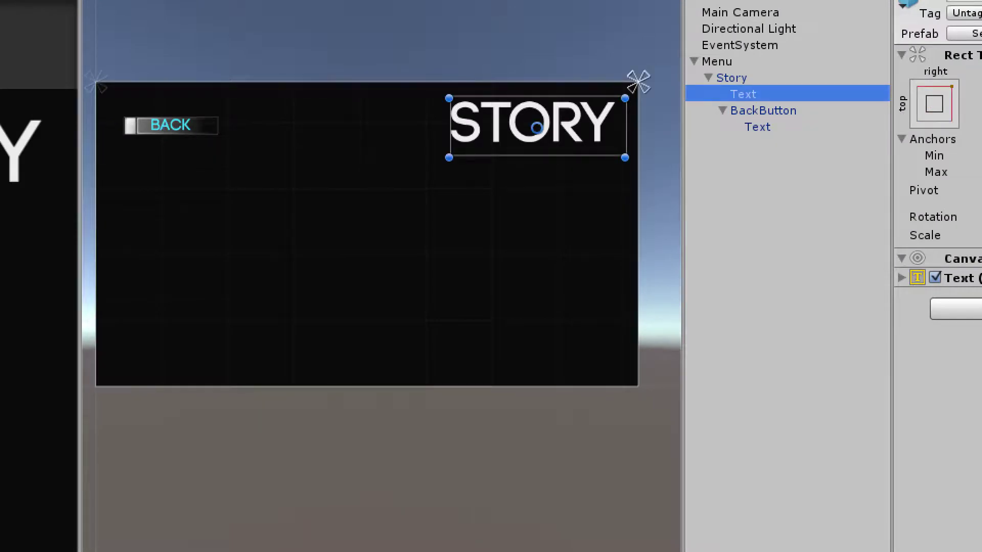
pyautogui.moveTo(450, 128); pyautogui.dragTo(313, 128)
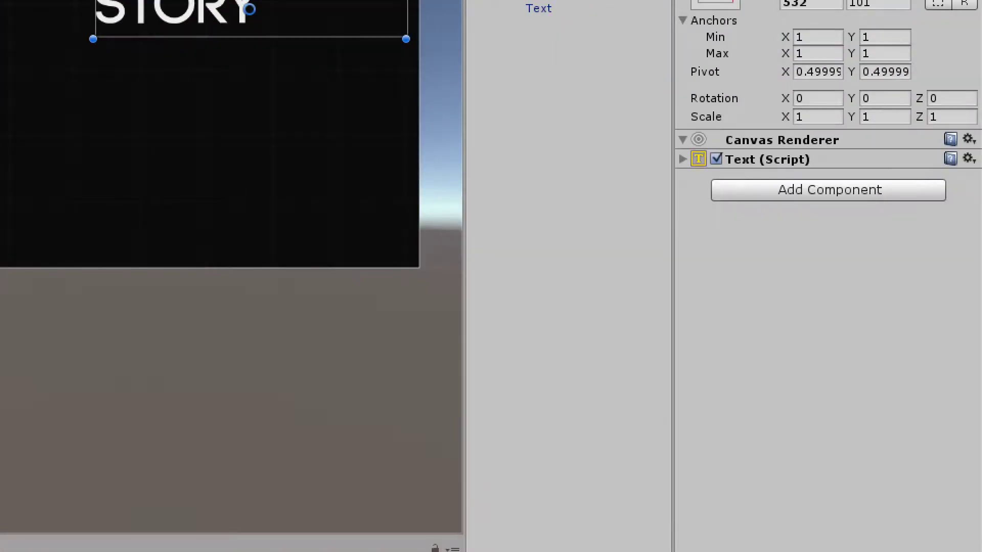
# - Change the Story page's title text to "Multiplayer" and widen the title box slightly further
pyautogui.click(683, 159)
pyautogui.click(724, 192)
pyautogui.hotkey('ctrl', 'a')
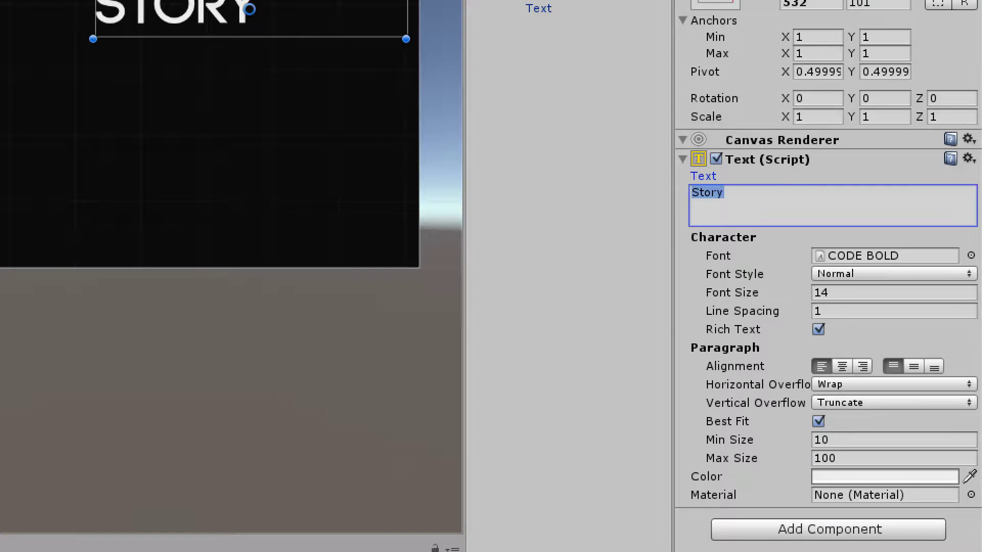
pyautogui.write('Multiplayer')
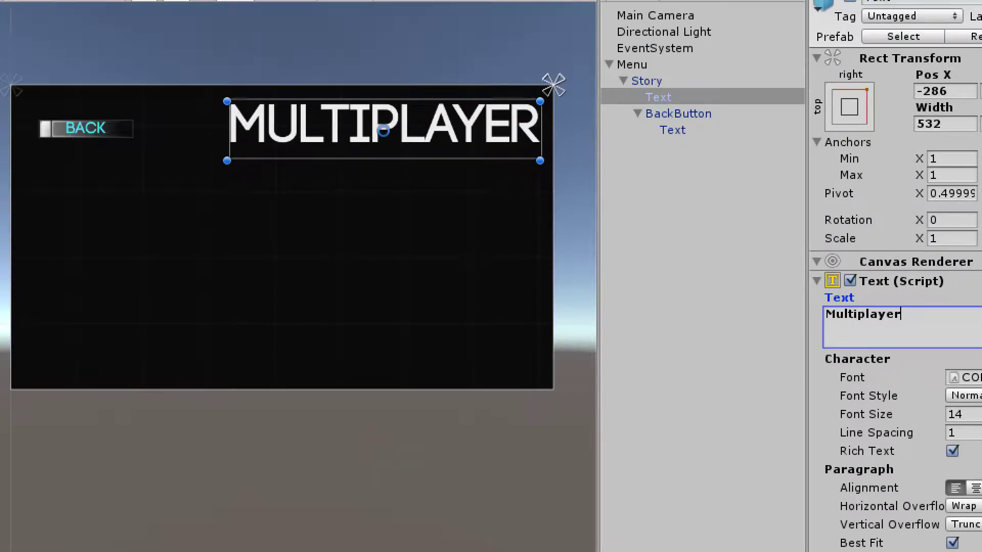
pyautogui.moveTo(227, 131); pyautogui.dragTo(208, 131)
# - Apply the title changes to the Story page prefab and delete its instance from the scene
pyautogui.click(512, 101)
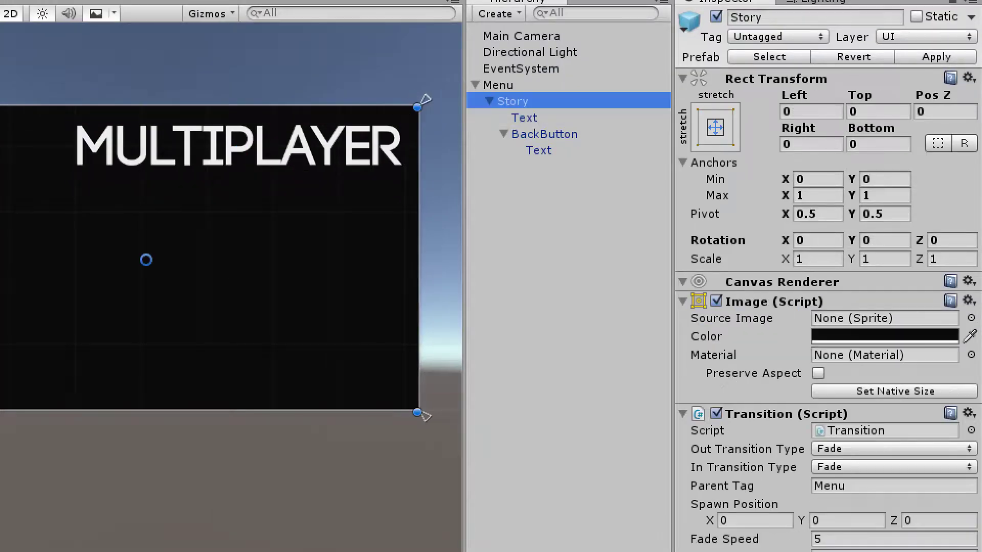
pyautogui.click(936, 57)
pyautogui.rightClick(574, 103)
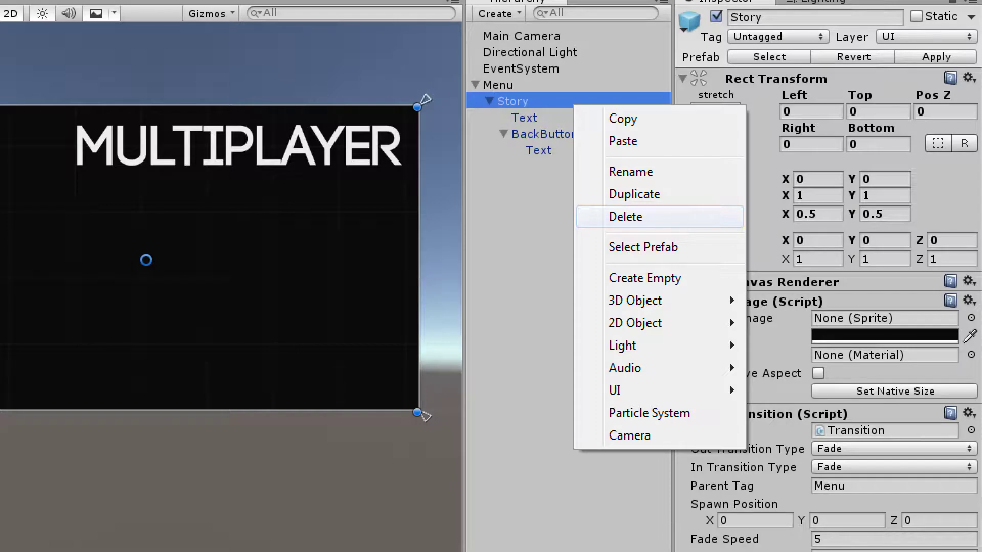
pyautogui.click(625, 216)
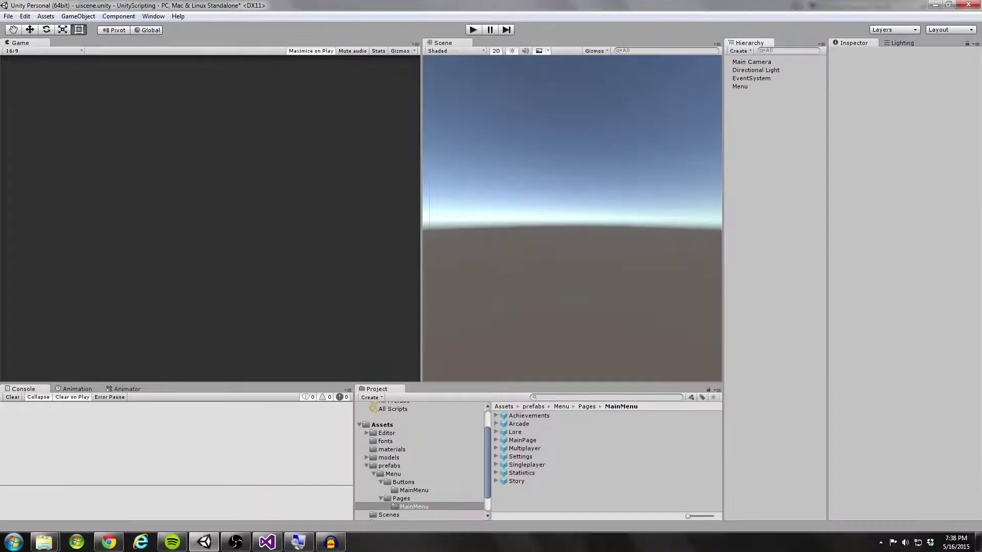
# - Run the scene and open the Multiplayer page from the main menu
pyautogui.hotkey('ctrl', 'p')
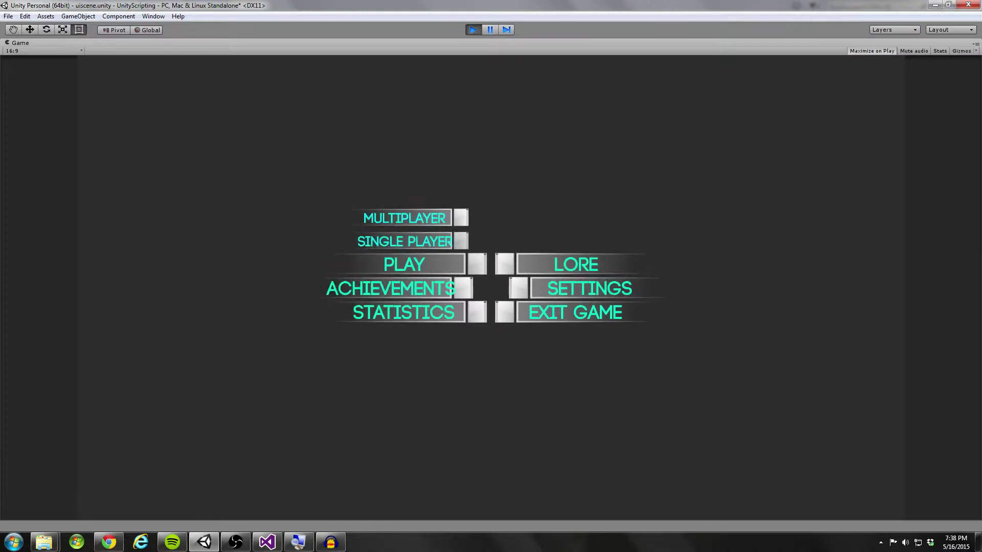
pyautogui.click(404, 218)
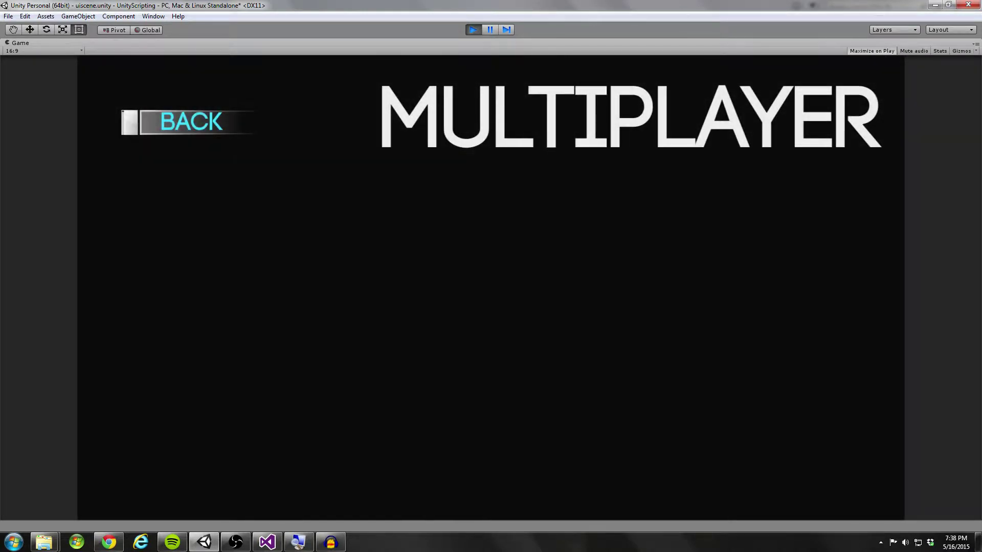
# - Preview the Multiplayer page at the 5:4 and Standalone (1024x768) game view sizes, and return to 16:9
pyautogui.click(44, 51)
pyautogui.click(41, 67)
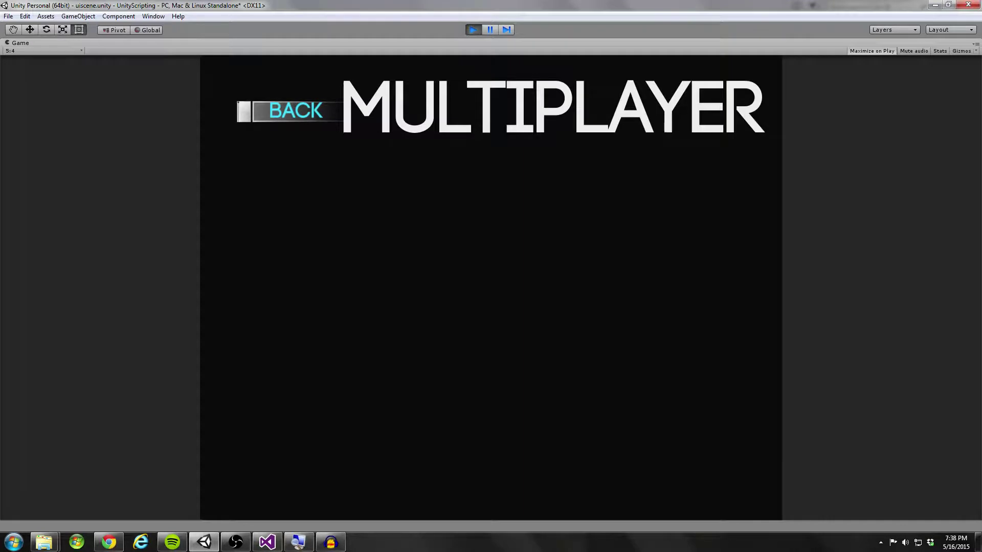
pyautogui.click(43, 51)
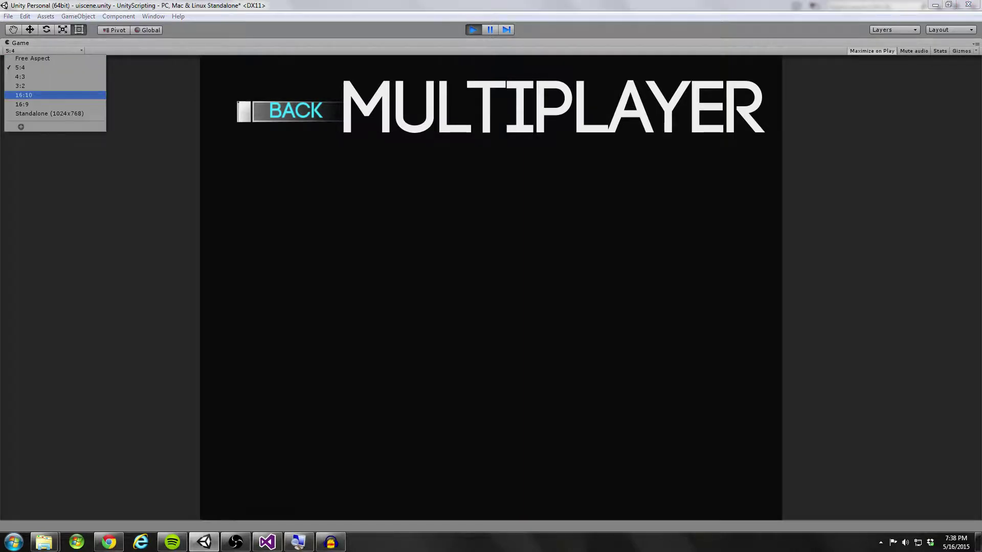
pyautogui.click(49, 113)
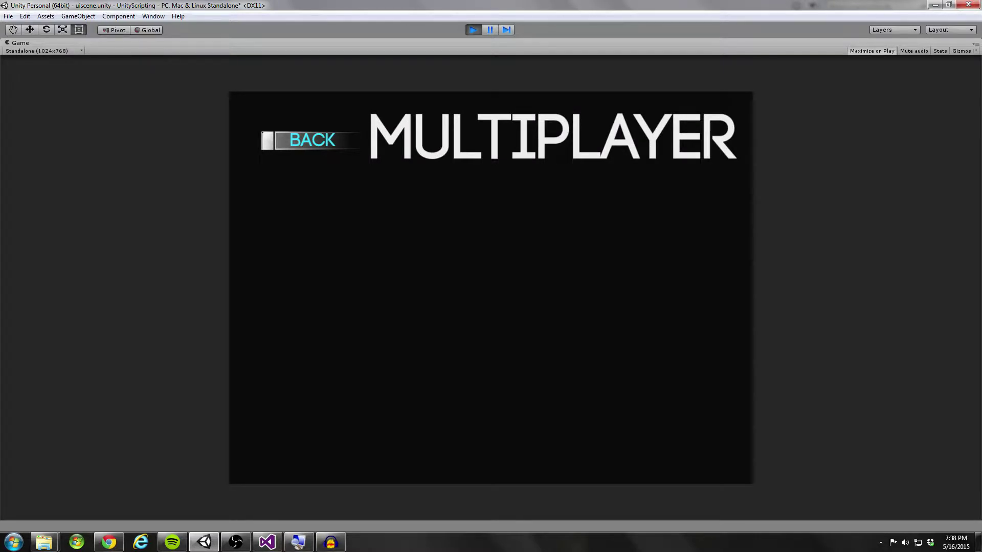
pyautogui.click(44, 51)
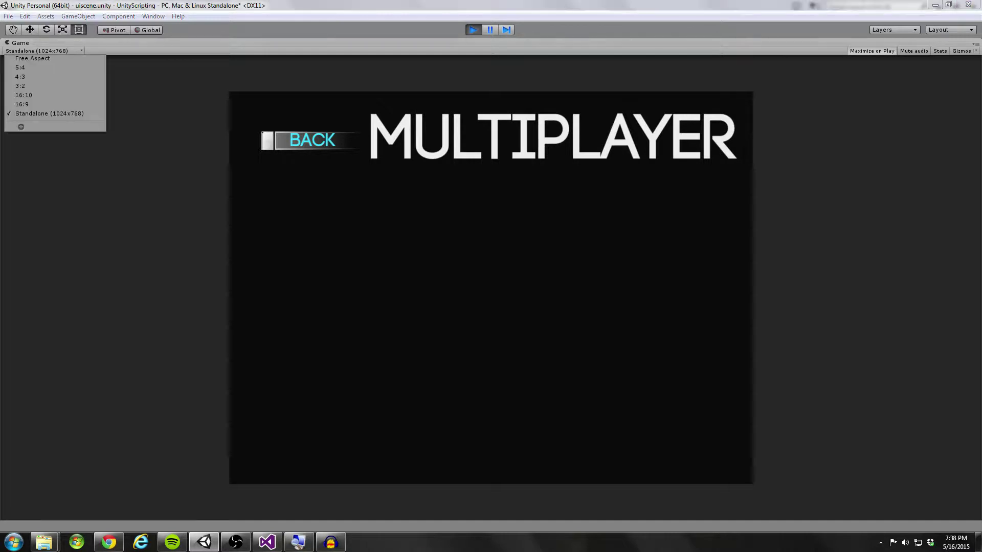
pyautogui.click(20, 104)
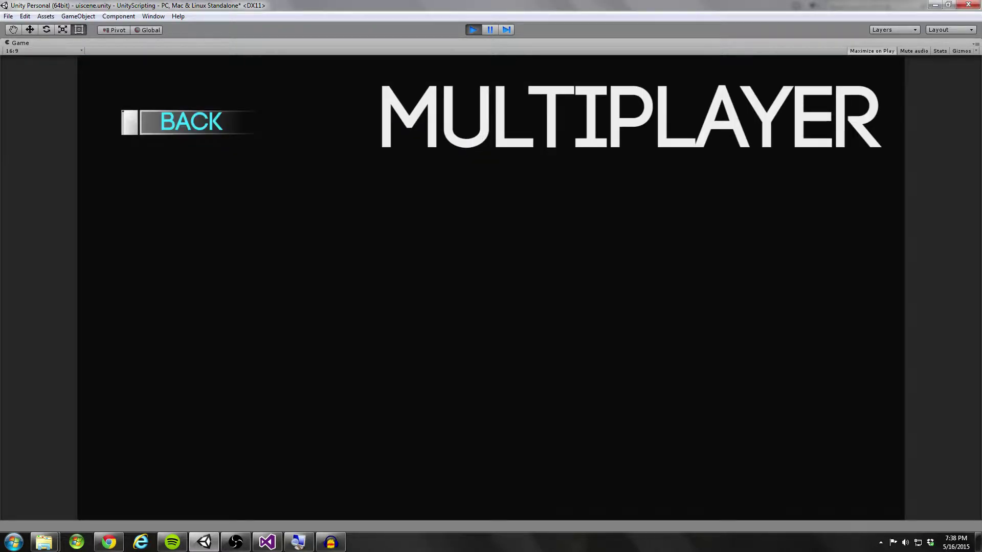
# - Compare the Multiplayer title's scaling between the 5:4 and 16:9 aspect ratios, ending on 16:9, and stop play mode
pyautogui.click(43, 51)
pyautogui.click(12, 68)
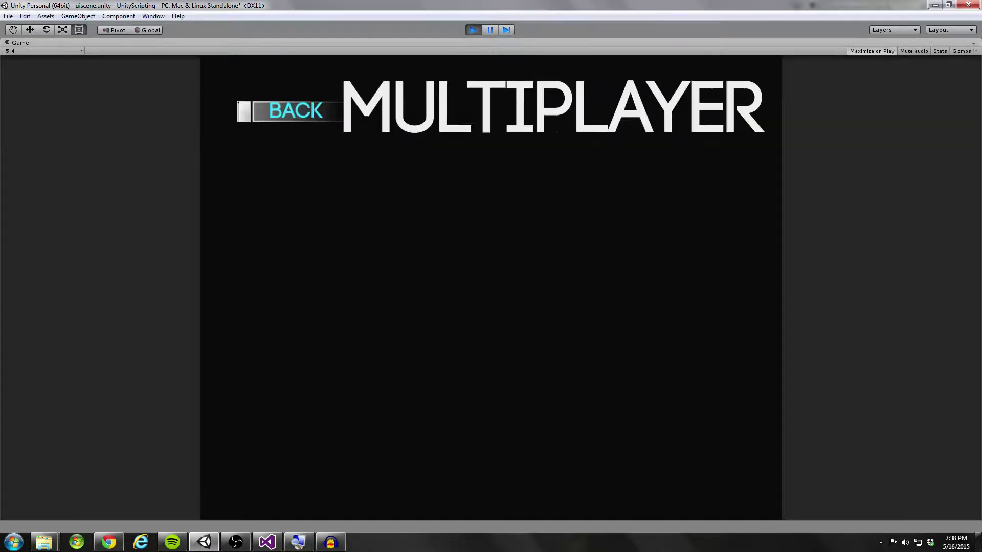
pyautogui.click(44, 51)
pyautogui.click(21, 104)
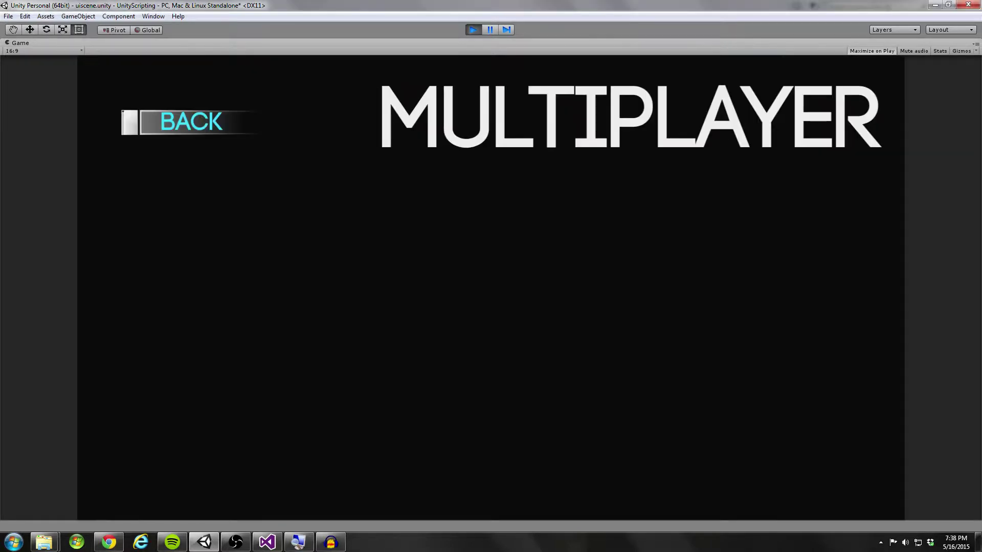
pyautogui.click(44, 50)
pyautogui.click(12, 68)
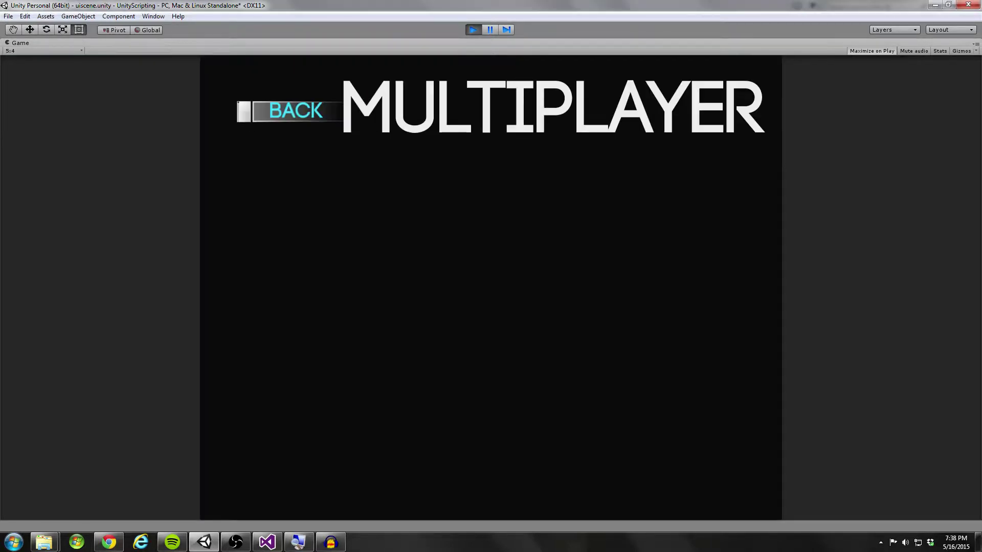
pyautogui.click(44, 51)
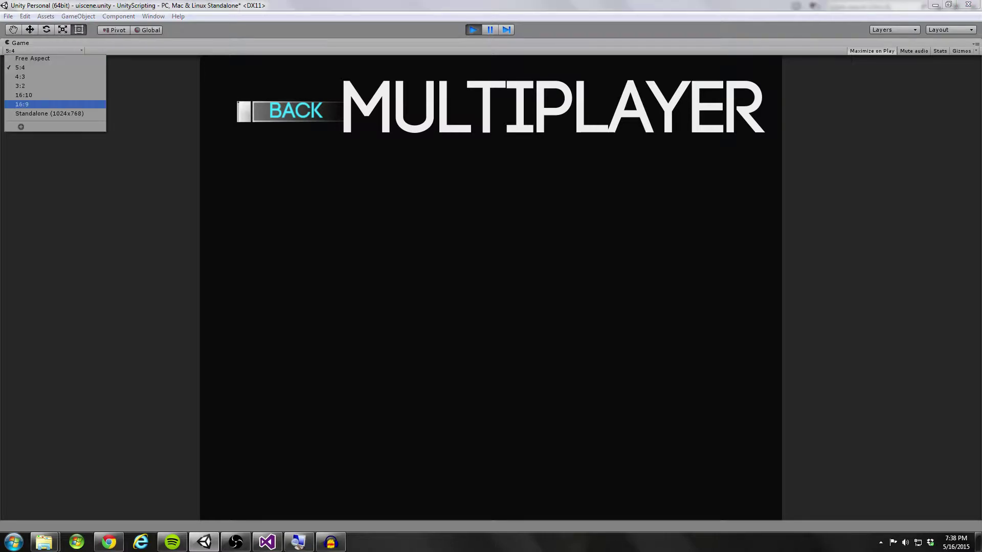
pyautogui.click(20, 104)
pyautogui.hotkey('ctrl', 'p')
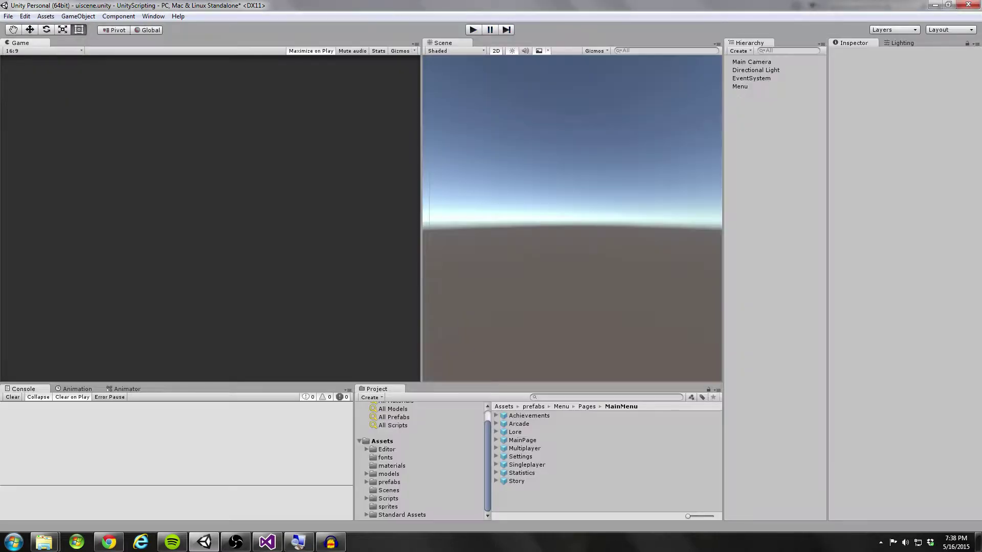
# - Place the Story prefab under Menu and move its title text's left anchors to the text box's left edge, about 37% across the page
pyautogui.moveTo(516, 480); pyautogui.dragTo(740, 87)
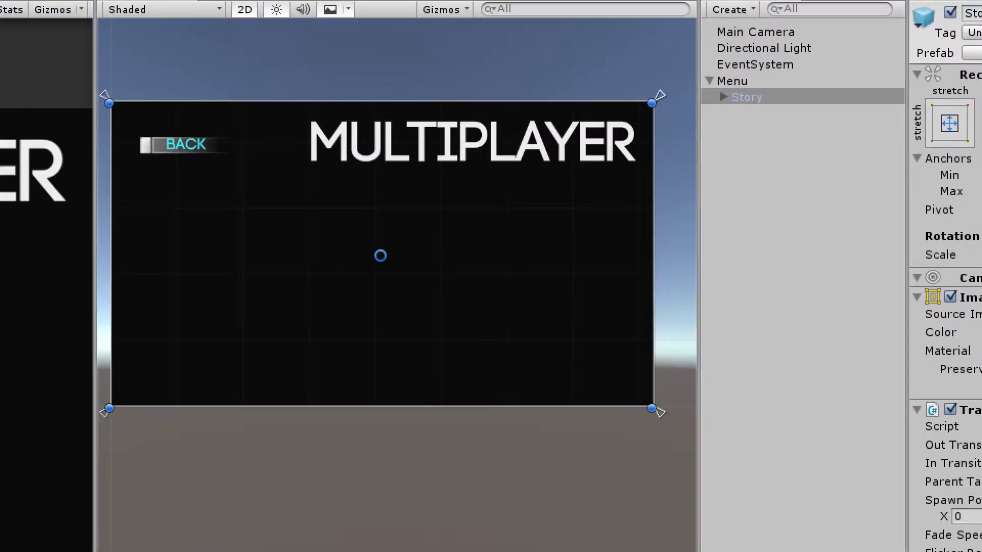
pyautogui.click(723, 97)
pyautogui.click(778, 129)
pyautogui.click(758, 114)
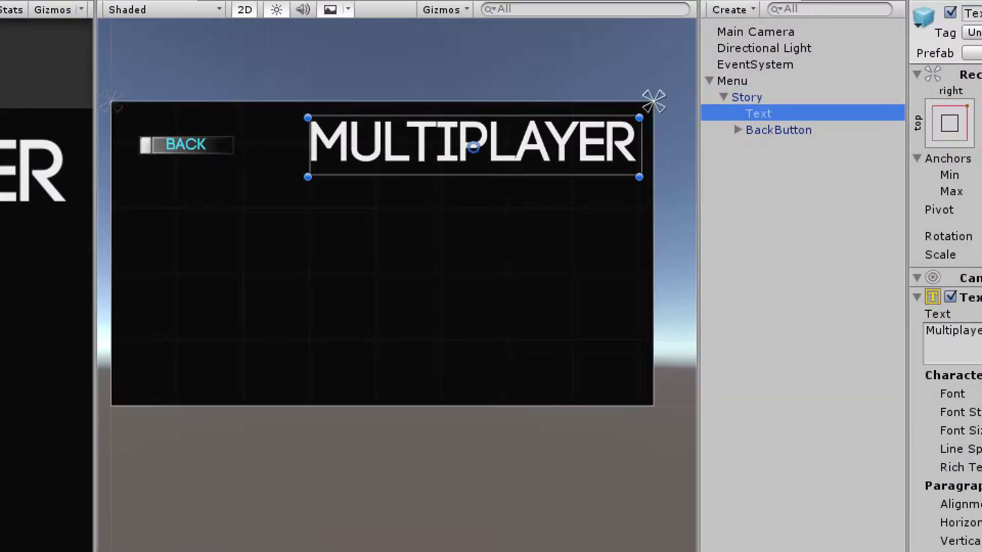
pyautogui.moveTo(654, 101); pyautogui.dragTo(302, 97)
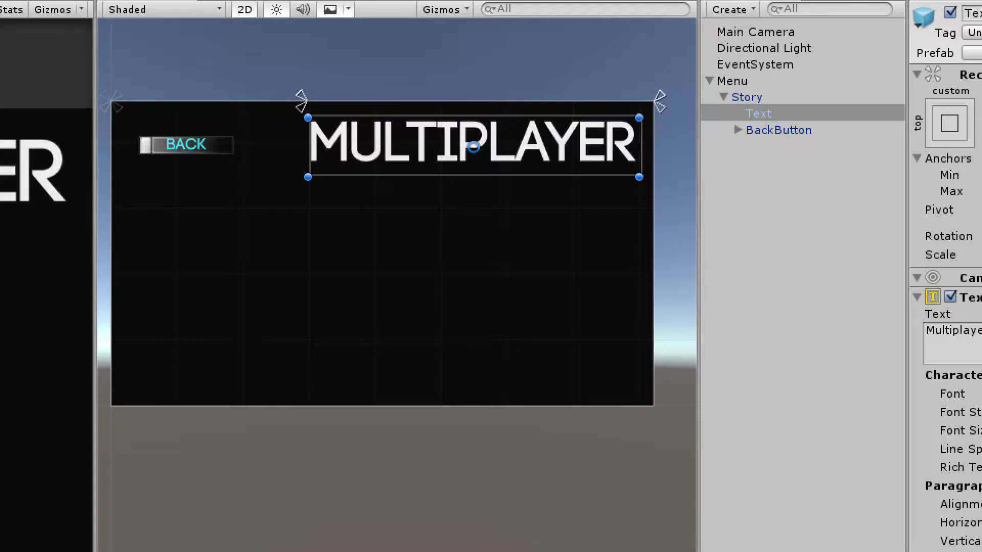
pyautogui.moveTo(301, 99)
pyautogui.mouseDown()
pyautogui.moveTo(280, 99)
pyautogui.moveTo(310, 100)
pyautogui.mouseUp()
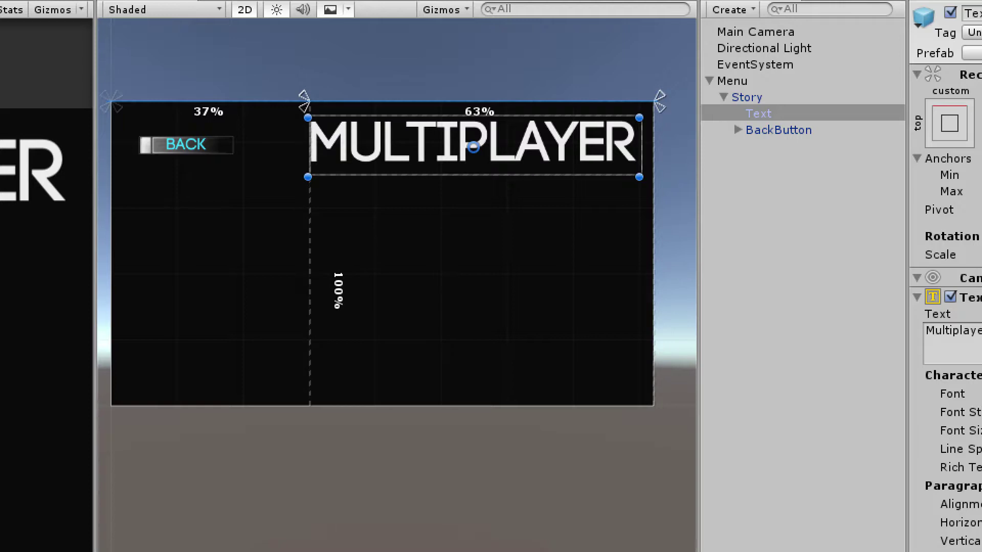
# - Apply the title anchor change to the Story prefab and delete its instance from the scene
pyautogui.click(747, 97)
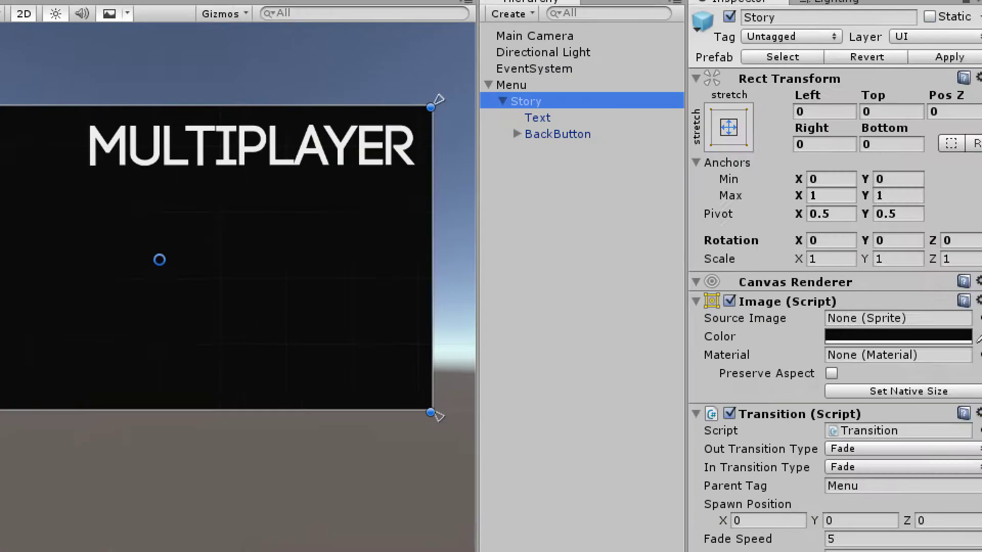
pyautogui.rightClick(560, 103)
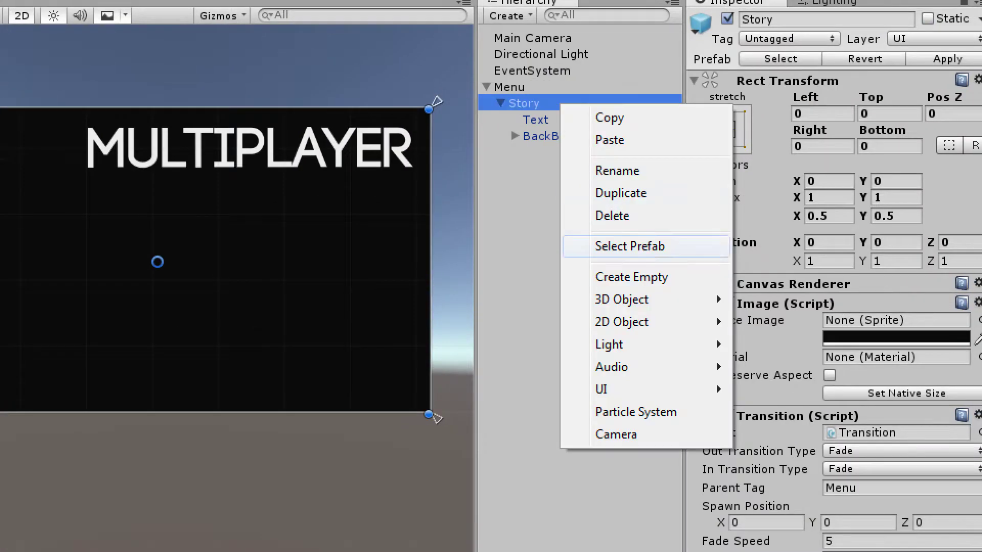
pyautogui.click(612, 215)
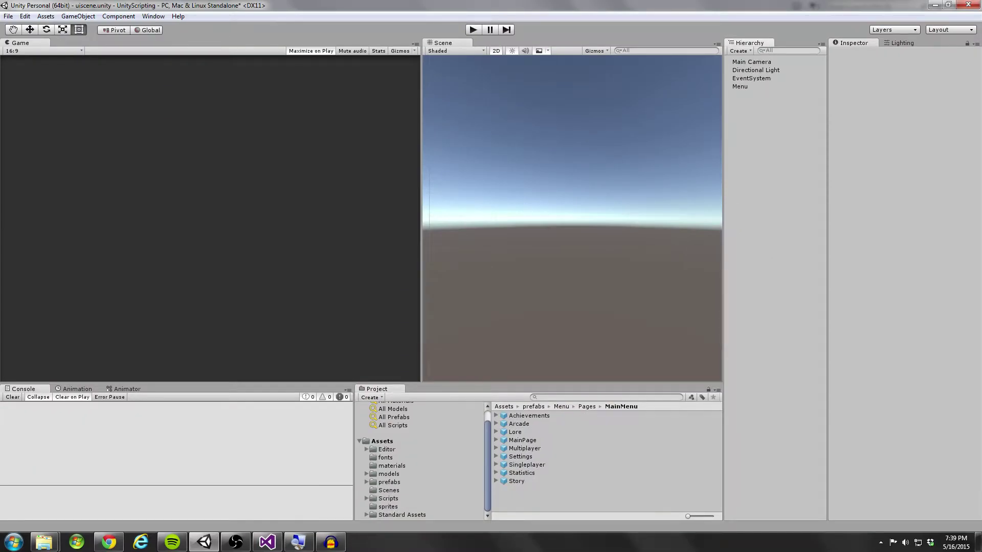
# - Run the scene, check the Multiplayer page at 5:4 and 16:9, and stop play mode
pyautogui.hotkey('ctrl', 'p')
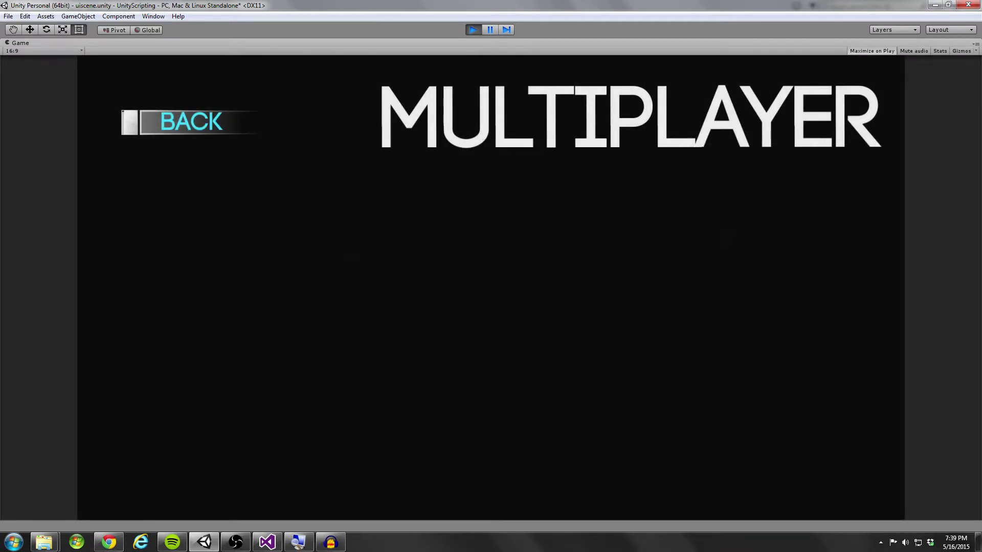
pyautogui.click(43, 51)
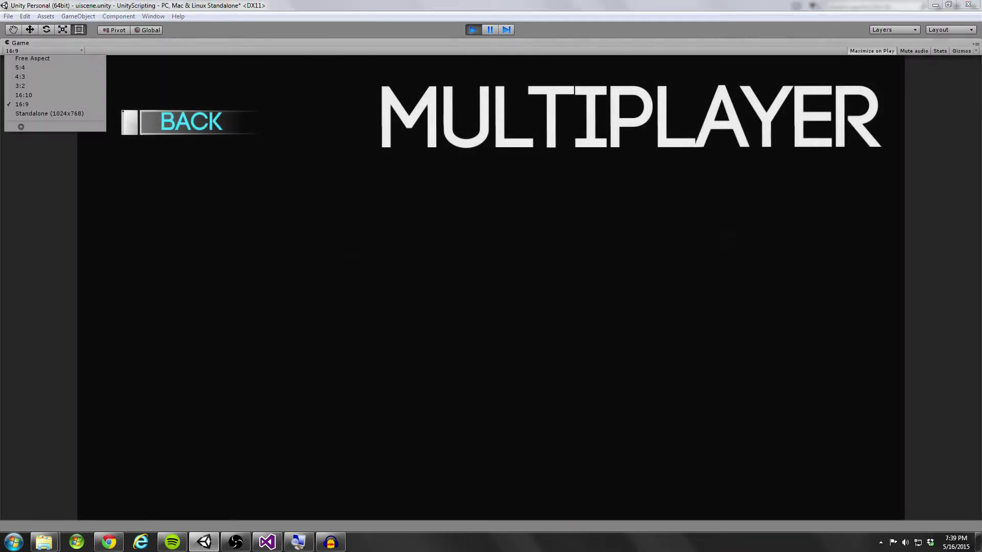
pyautogui.click(20, 67)
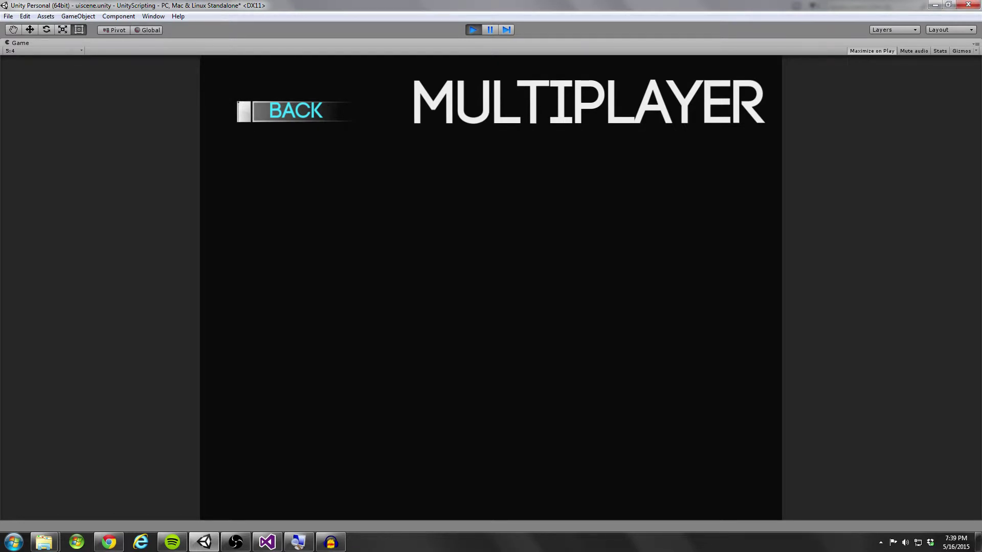
pyautogui.click(43, 51)
pyautogui.click(20, 104)
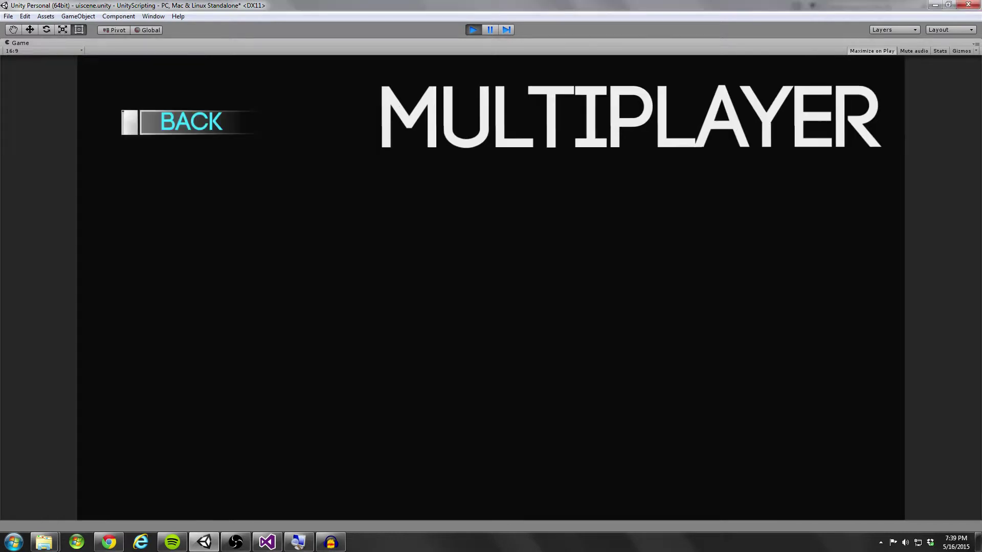
pyautogui.hotkey('ctrl', 'p')
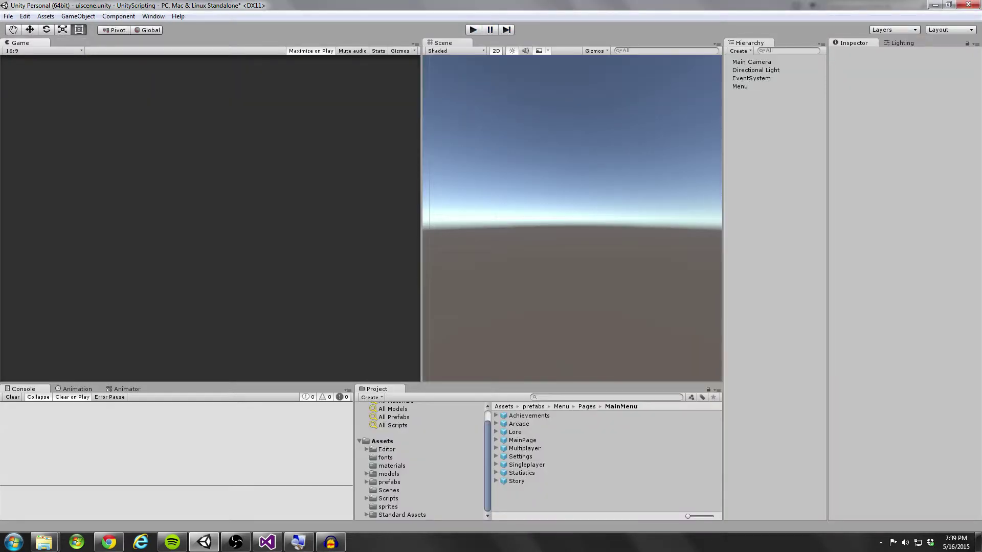
# - Place the Story prefab under Menu again and change its title text to "Story"
pyautogui.click(516, 480)
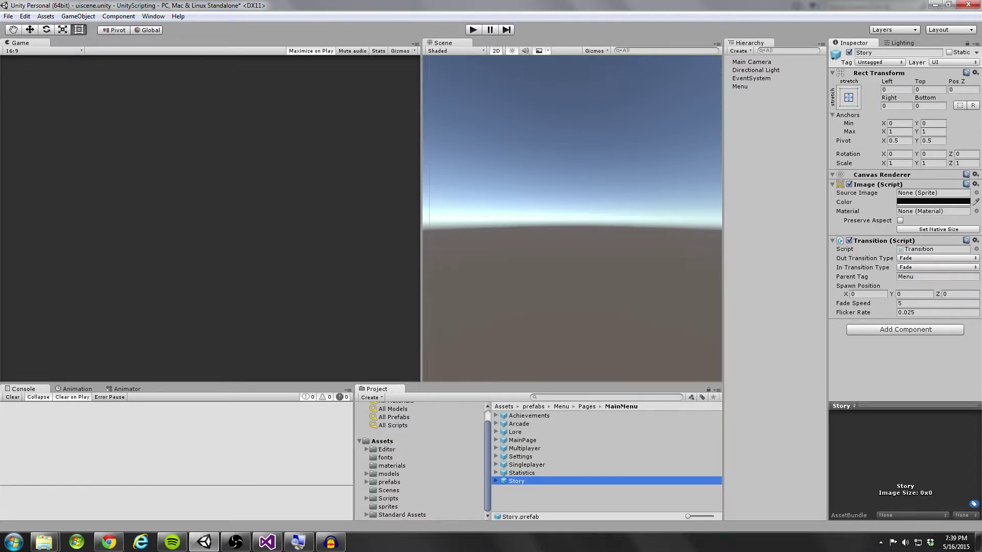
pyautogui.moveTo(517, 481); pyautogui.dragTo(741, 87)
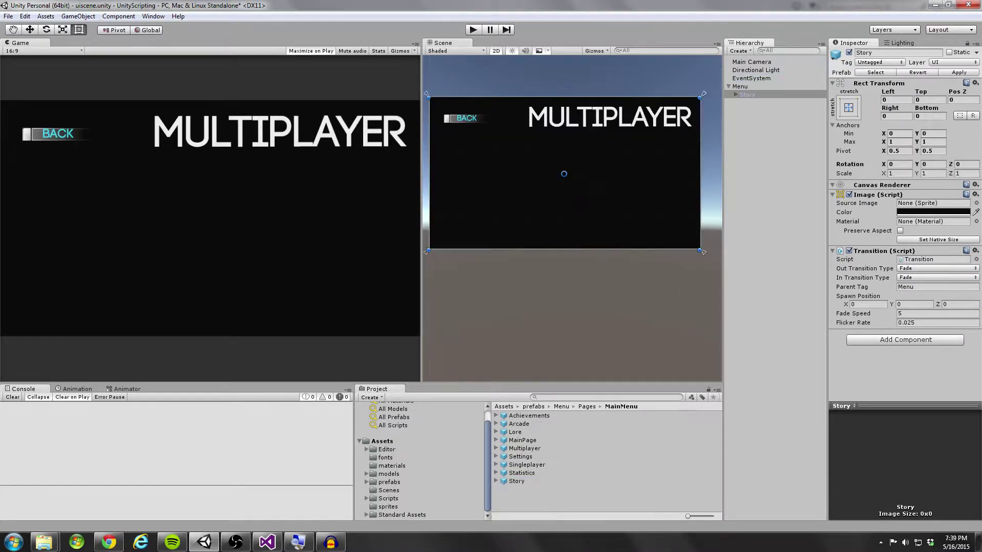
pyautogui.click(725, 100)
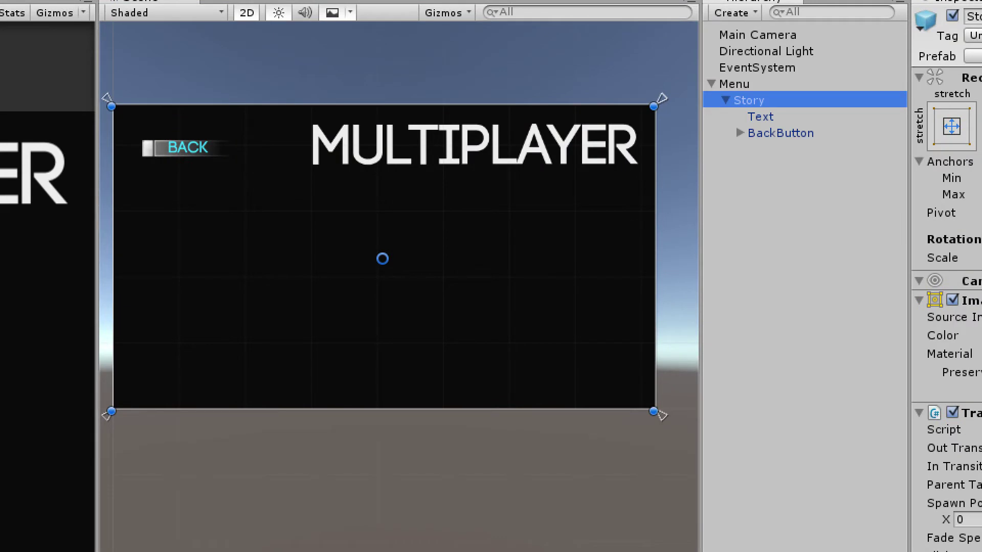
pyautogui.click(739, 133)
pyautogui.click(760, 117)
pyautogui.click(740, 133)
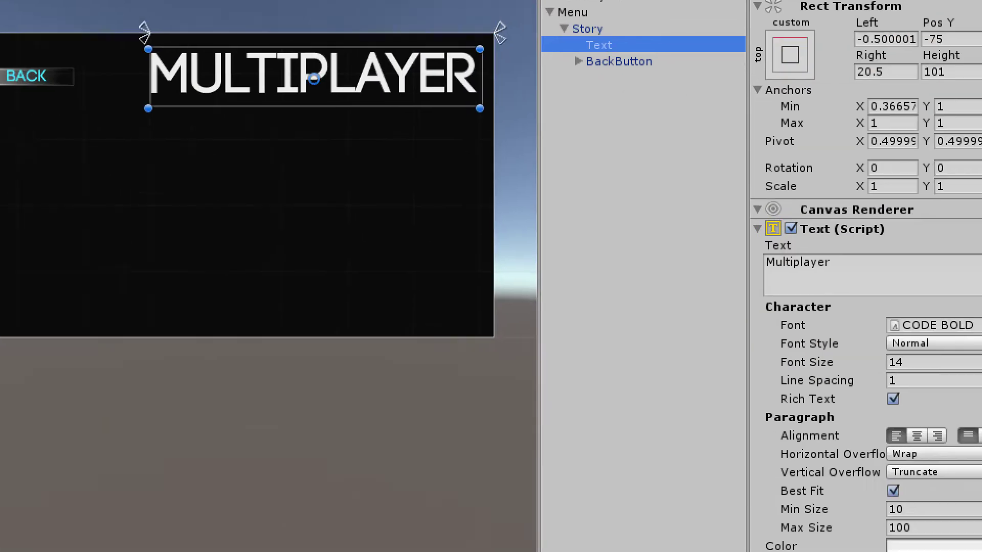
pyautogui.doubleClick(938, 337)
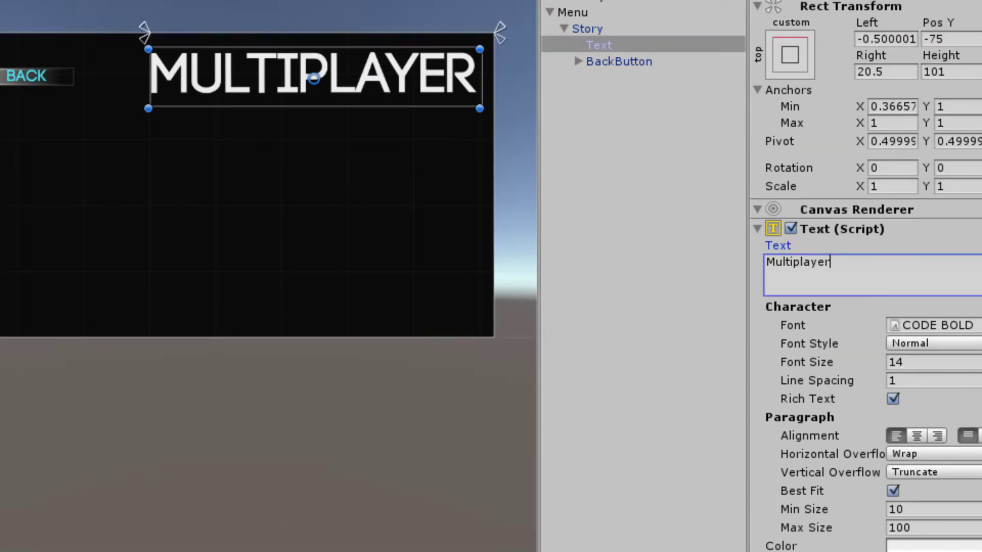
pyautogui.write('Story')
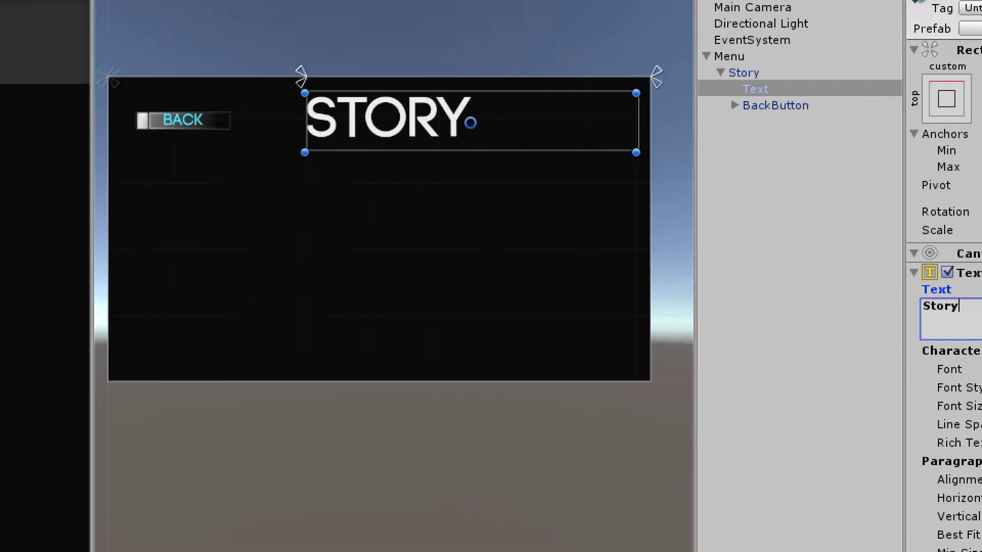
# - Narrow the Story title box to fit the word against the page's right side and move its left anchors to about 67% across the page
pyautogui.moveTo(149, 77); pyautogui.dragTo(241, 77)
pyautogui.moveTo(414, 126); pyautogui.dragTo(486, 125)
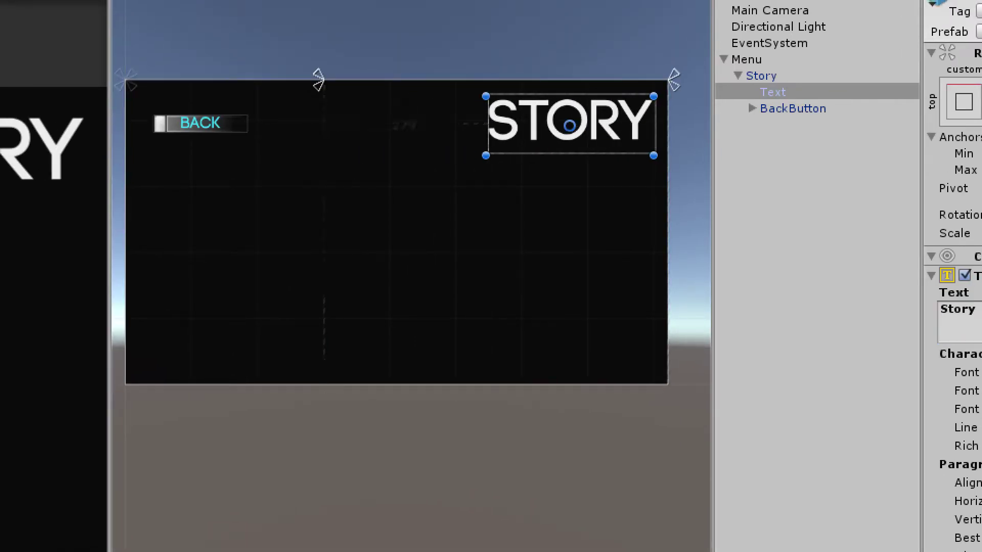
pyautogui.moveTo(318, 80); pyautogui.dragTo(482, 79)
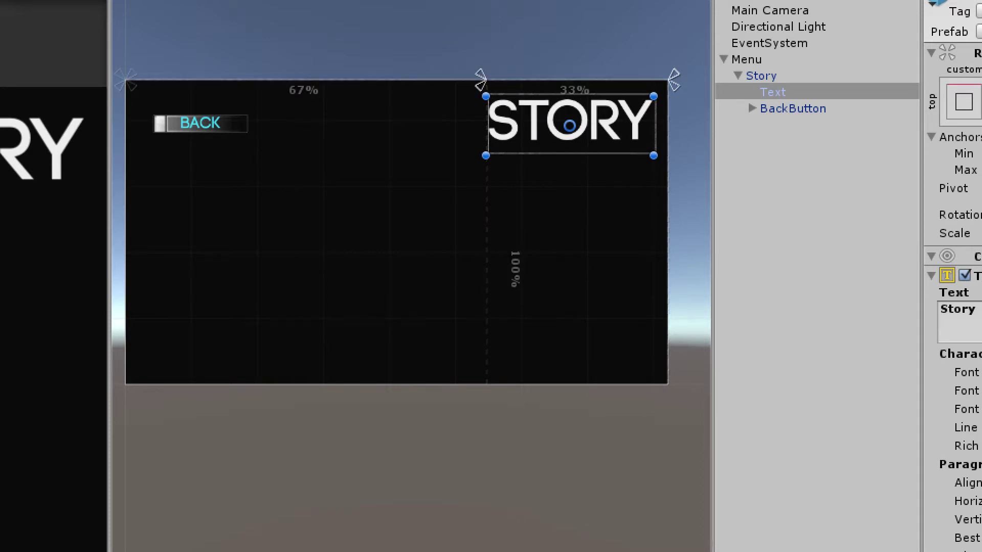
# - Apply the Story page's new title text, box size and anchors to its prefab
pyautogui.click(762, 76)
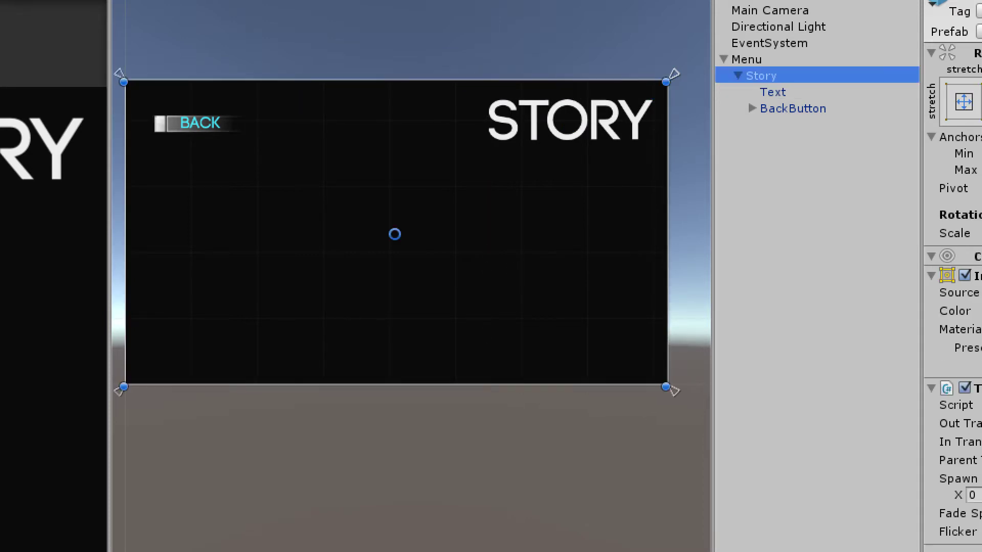
pyautogui.click(936, 85)
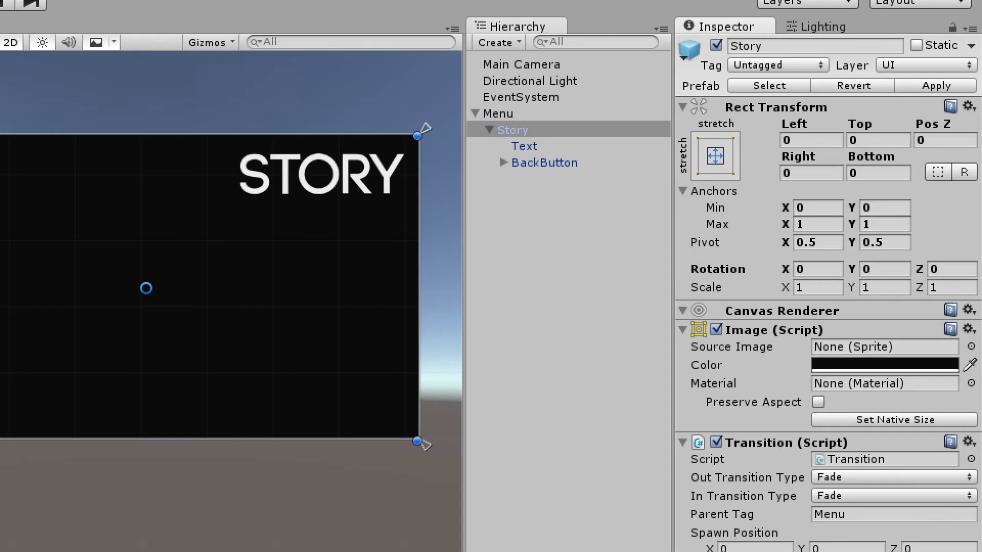